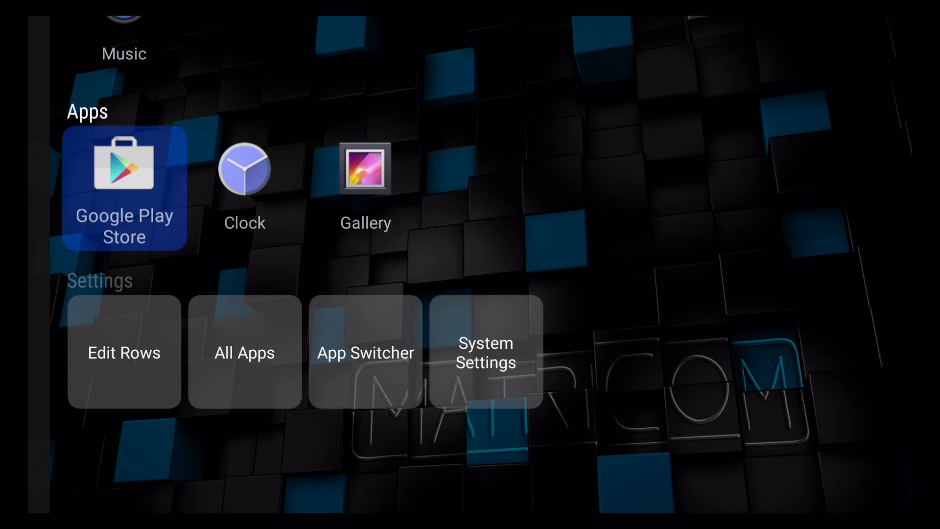
- Look through the home screen's Music, Apps and Settings rows, including the category sidebar and the shortcuts in the Settings row
key("Up")
key("Down")
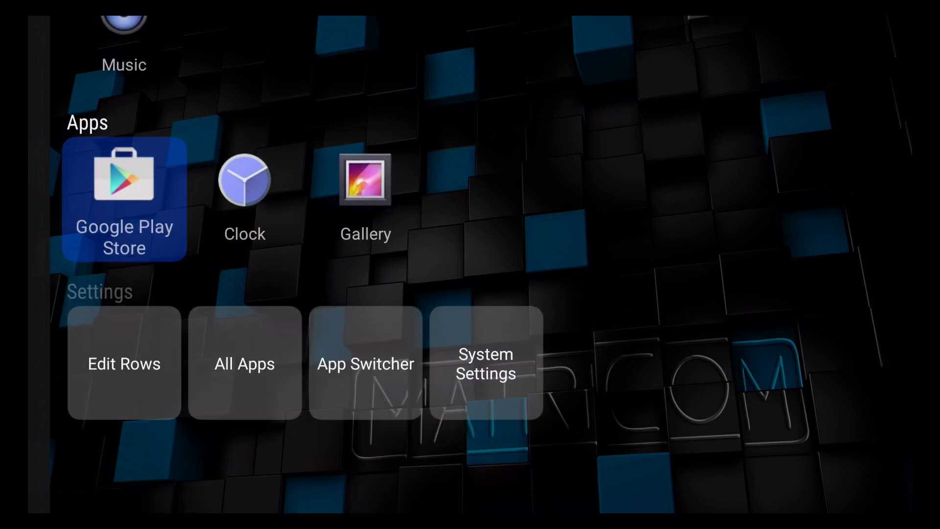
key("Down")
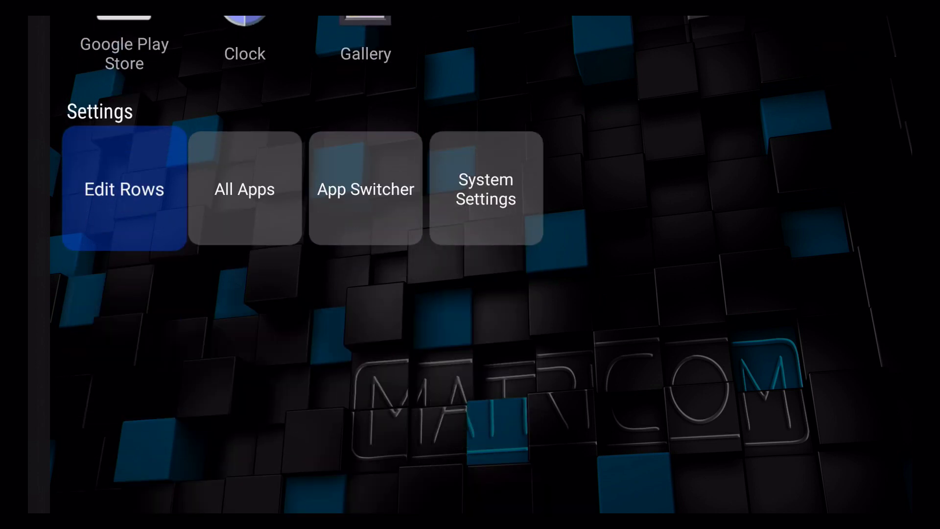
key("Up")
key("Up")
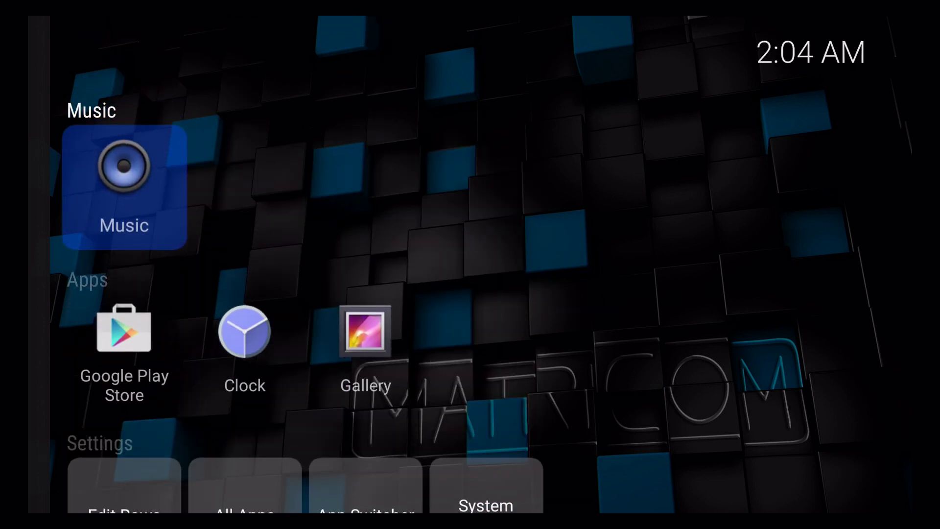
key("Left")
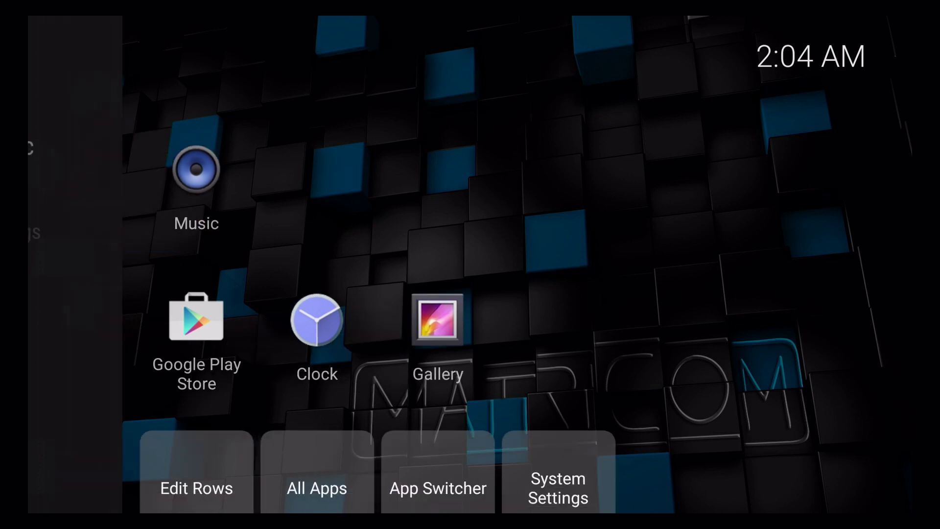
key("Down")
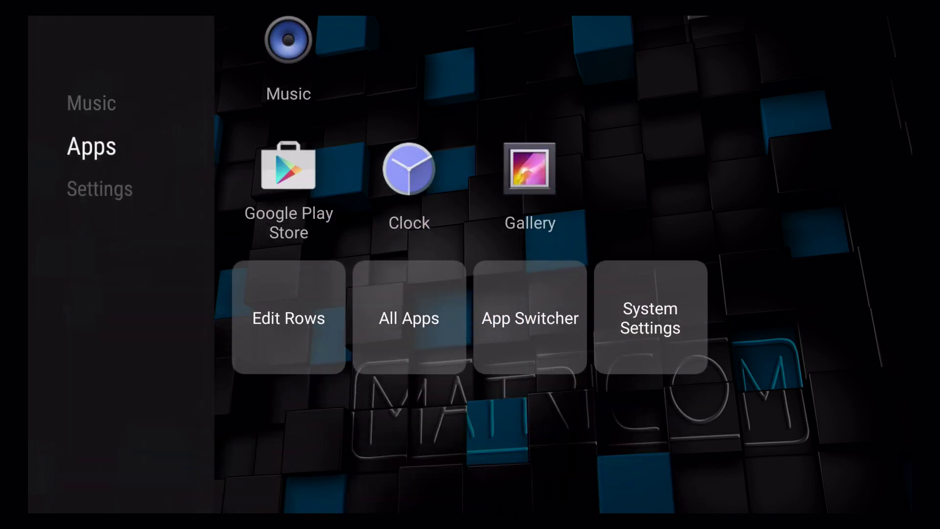
key("Up")
key("Right")
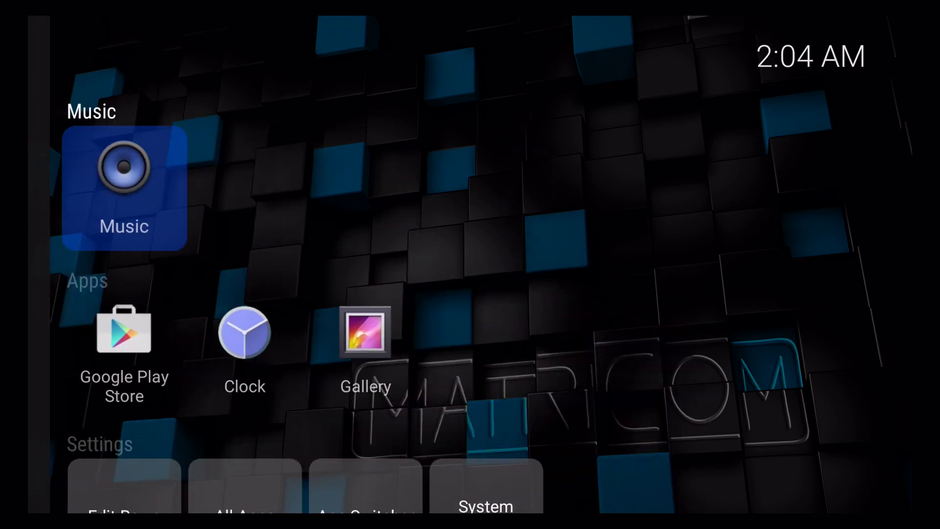
key("Left")
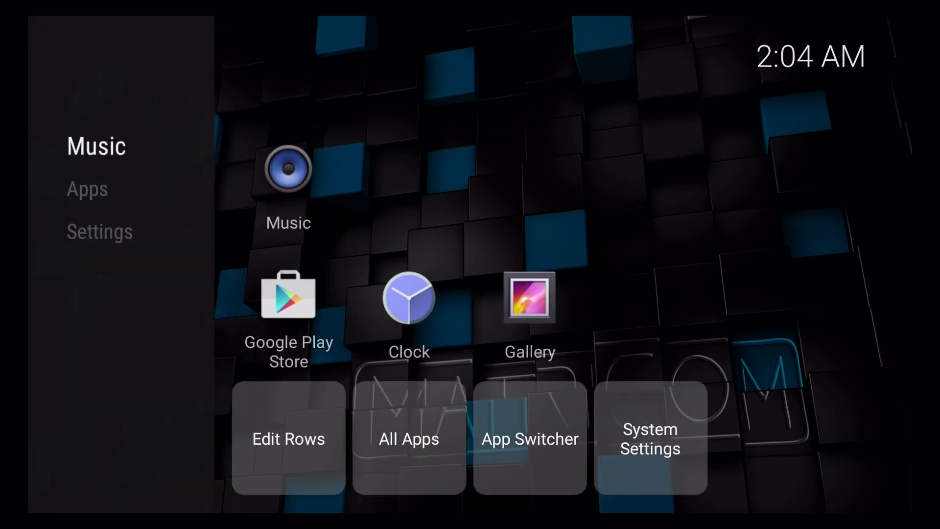
key("Down")
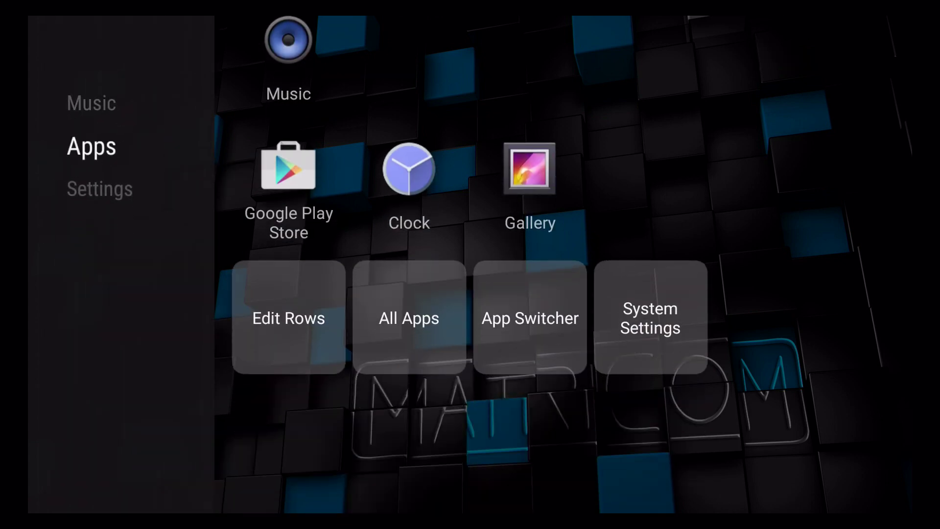
key("Down")
key("Right")
key("Right")
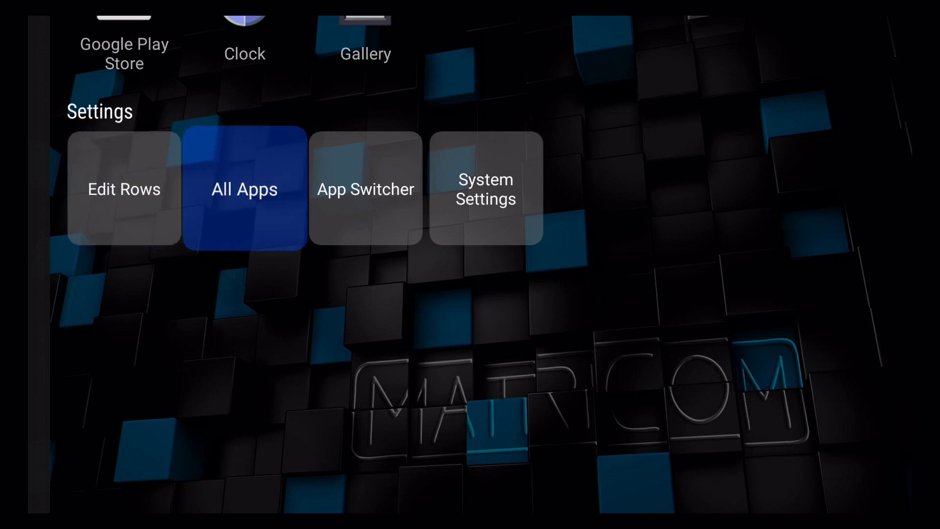
key("Right")
key("Right")
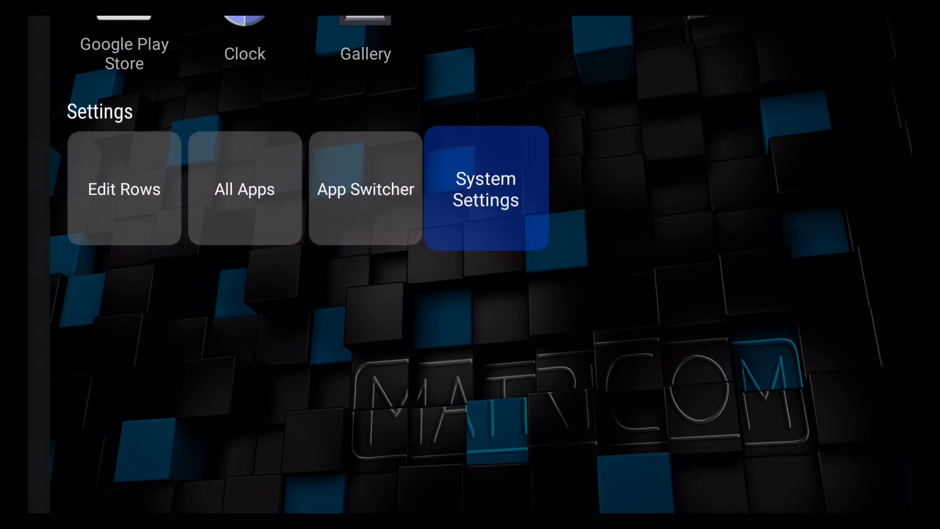
key("Left")
key("Left")
key("Left")
key("Left")
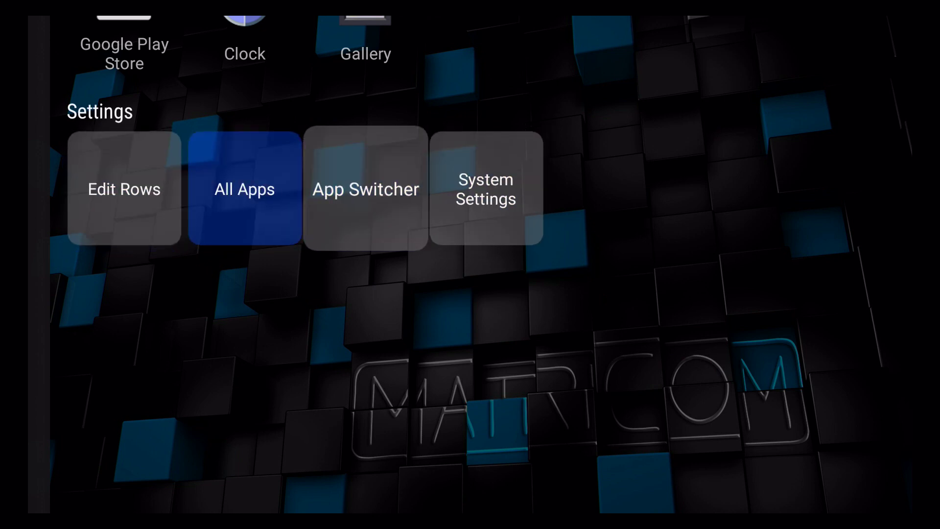
key("Up")
key("Up")
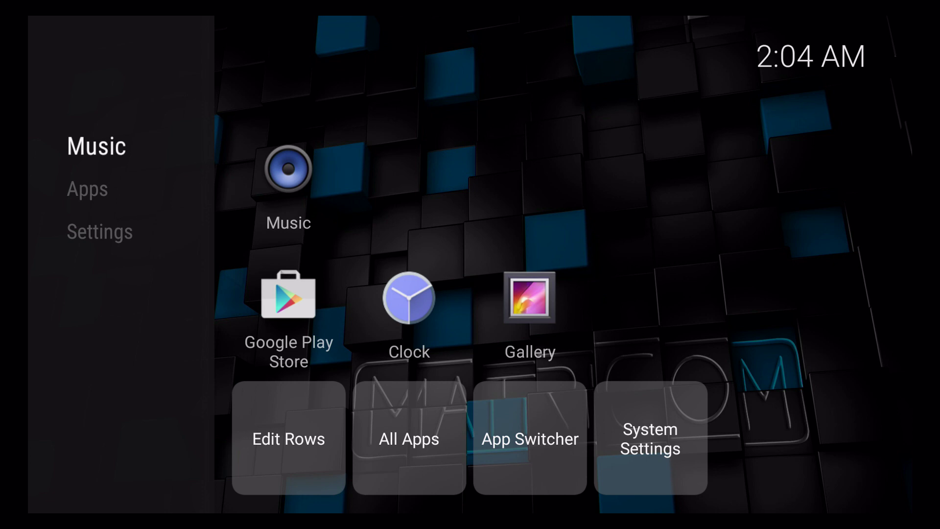
- Open the All Apps list from the home screen's Settings row
key("Down")
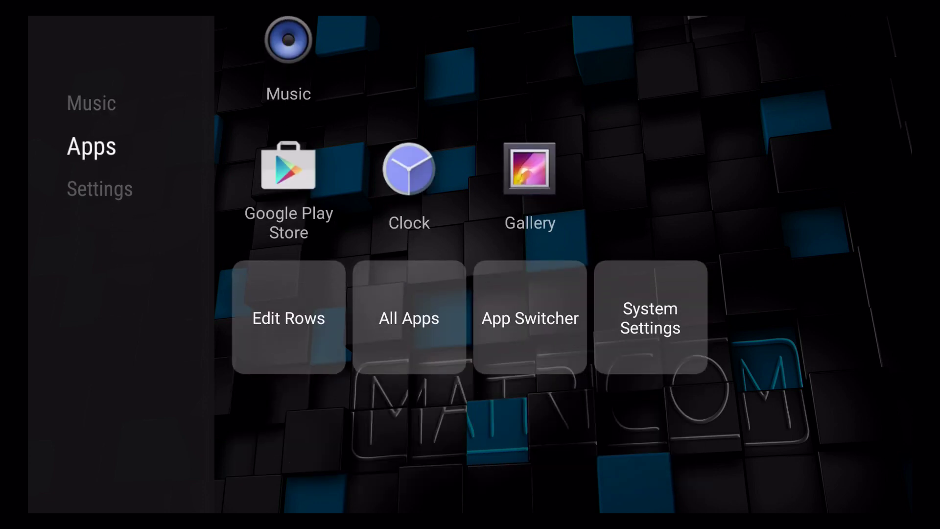
key("Down")
key("Right")
key("Right")
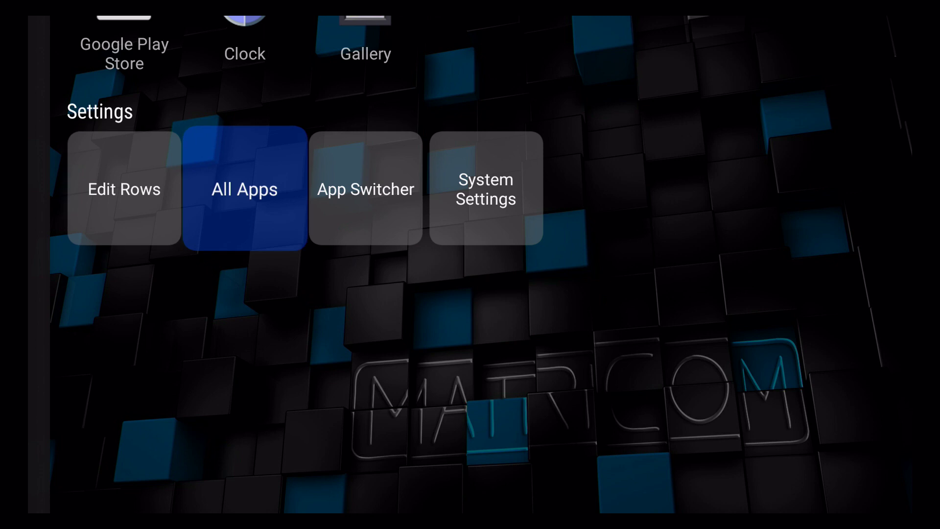
key("Return")
- Look over the preinstalled apps in the first two rows of the app list, from Browser to Music
key("Right")
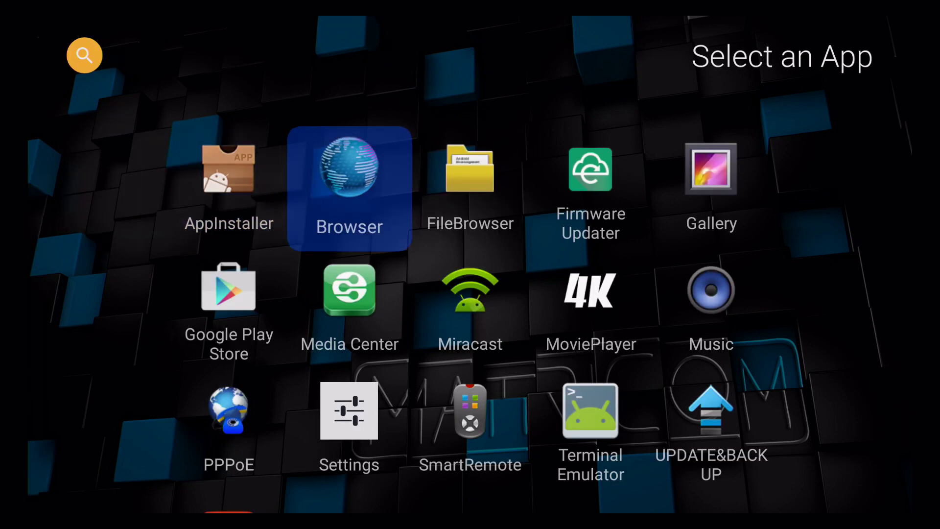
key("Right")
key("Right")
key("Right")
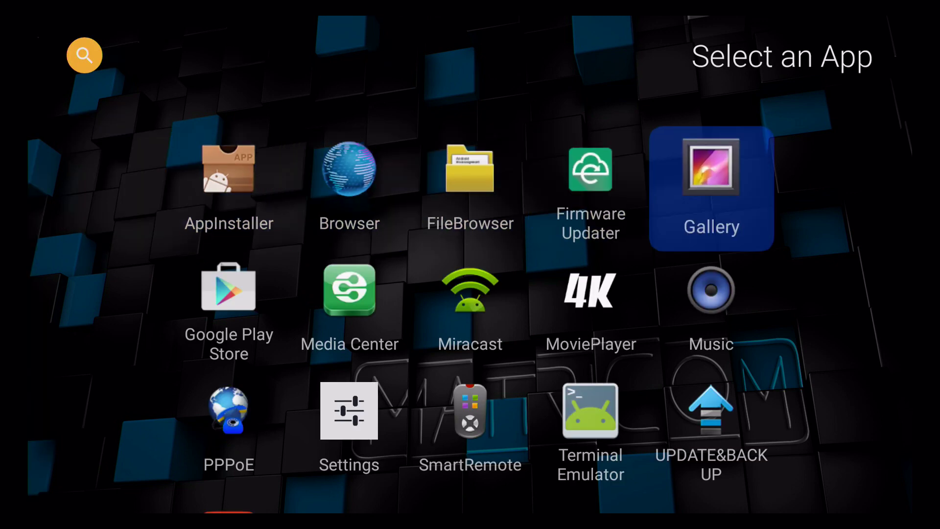
key("Left")
key("Down")
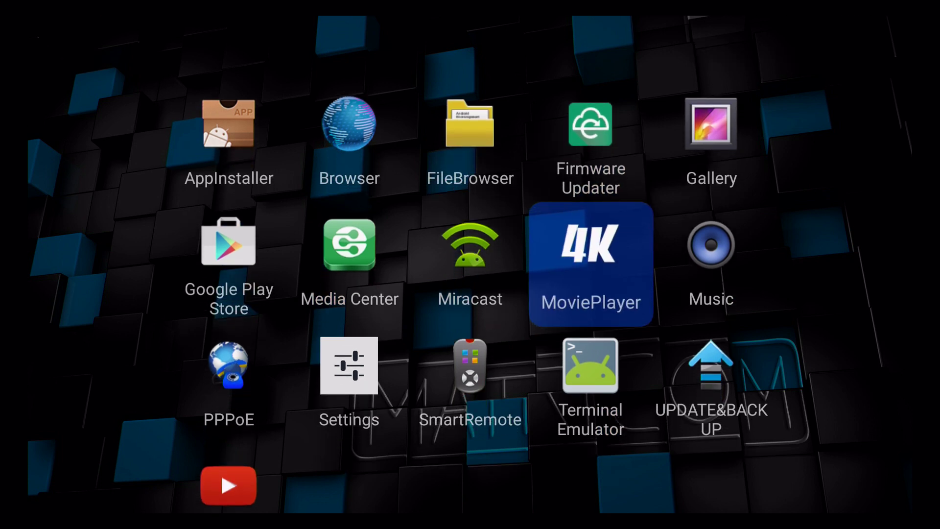
key("Right")
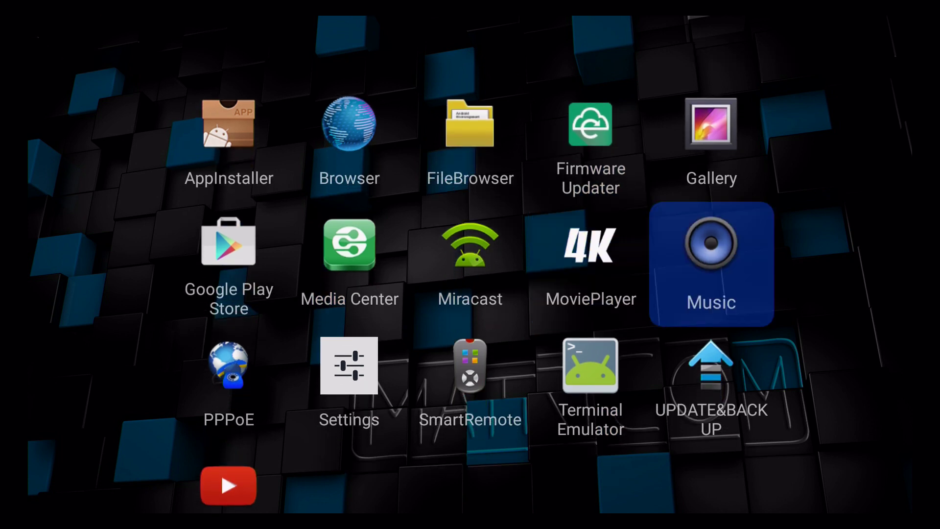
key("Left")
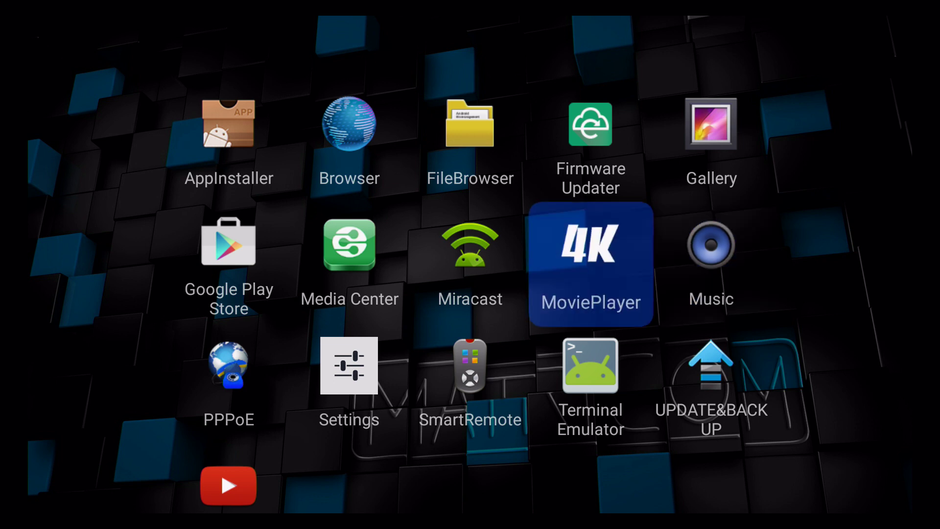
- Open Media Center, view its DLNA_DMP and AirPlayer sections, and return to the app list
key("Left")
key("Left")
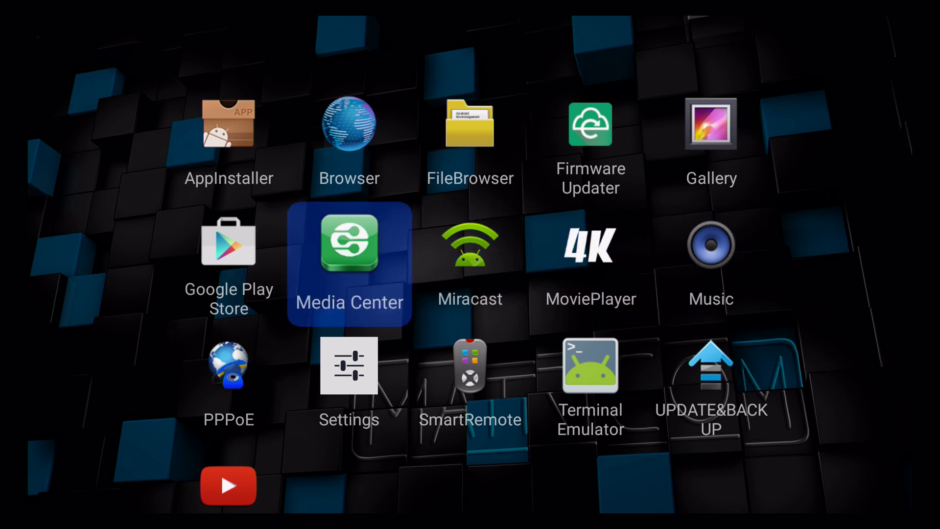
key("Return")
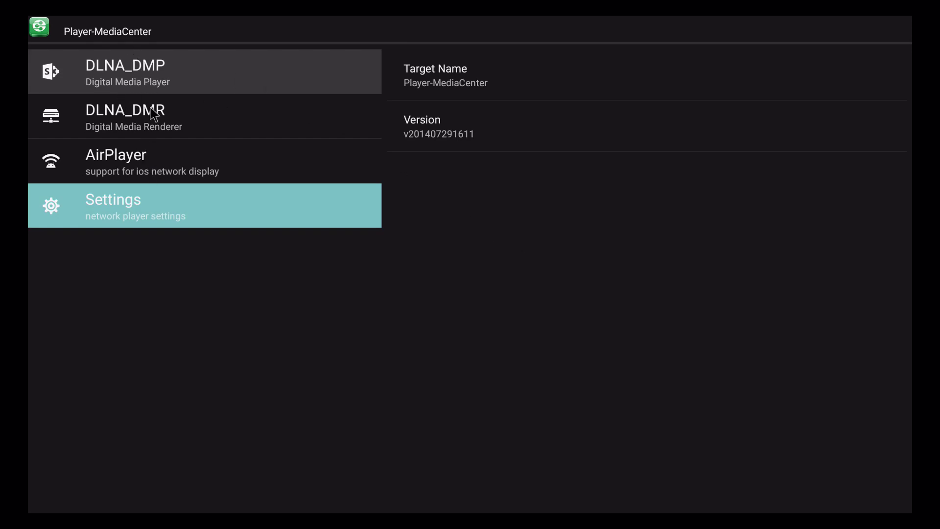
left_click(160, 74)
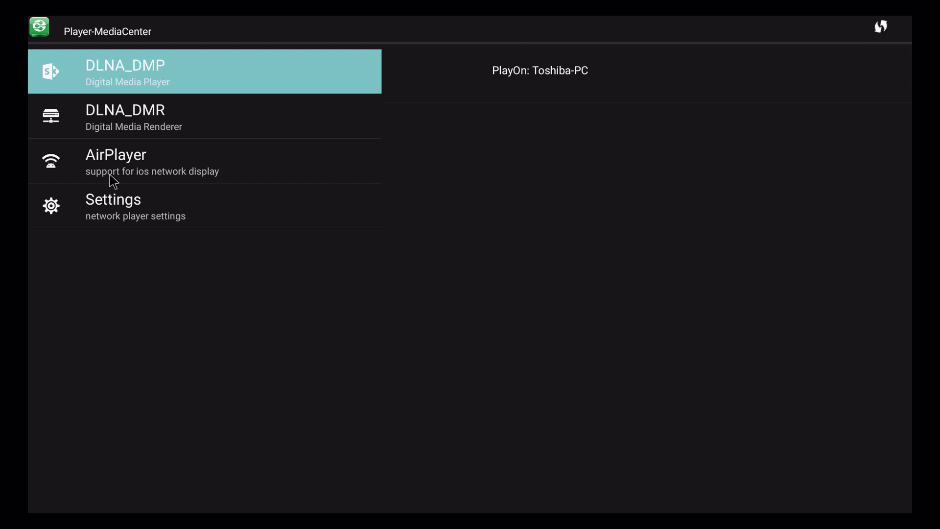
left_click(118, 172)
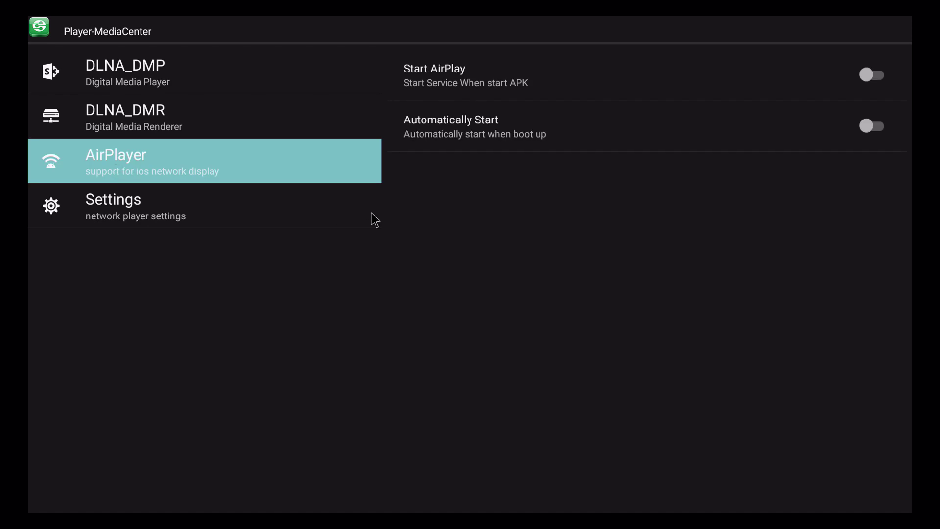
right_click(338, 176)
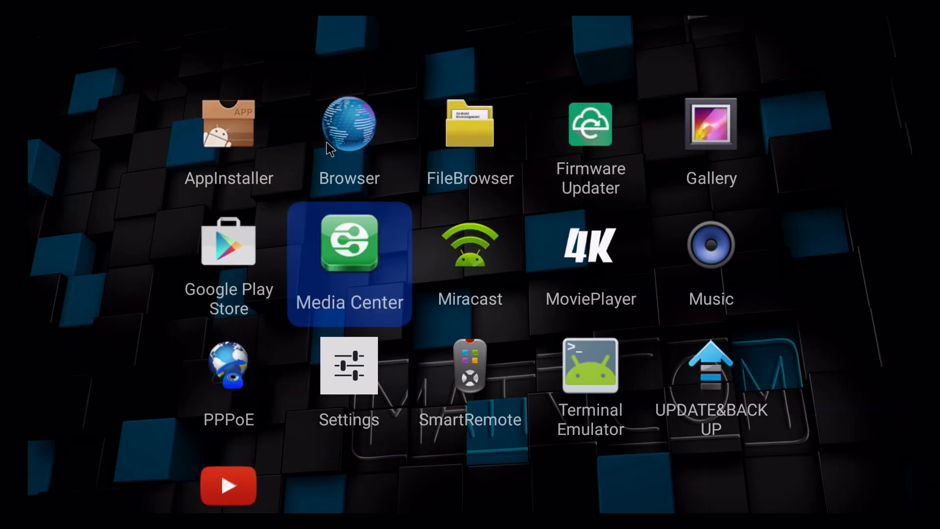
- Look over the remaining preinstalled apps, such as Settings, SmartRemote, Terminal Emulator and YouTube, and return to the start of the list
key("Left")
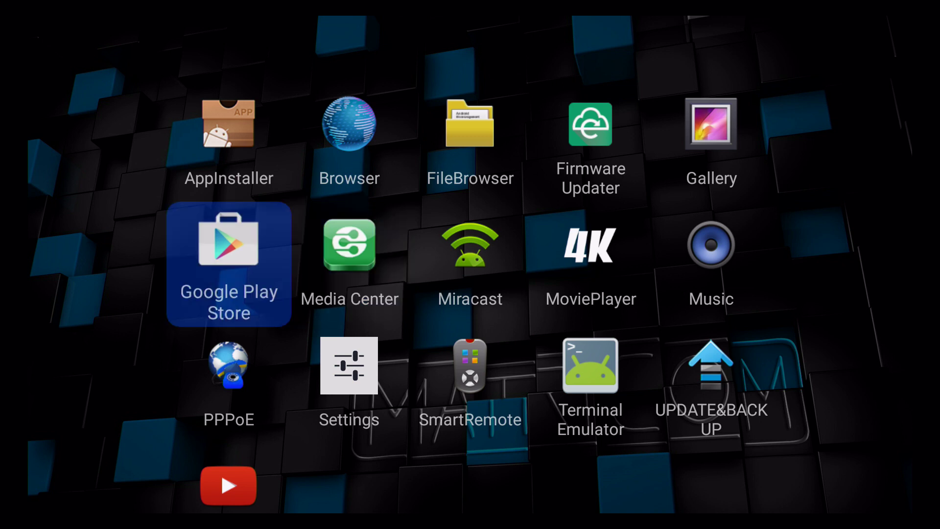
key("Down")
key("Right")
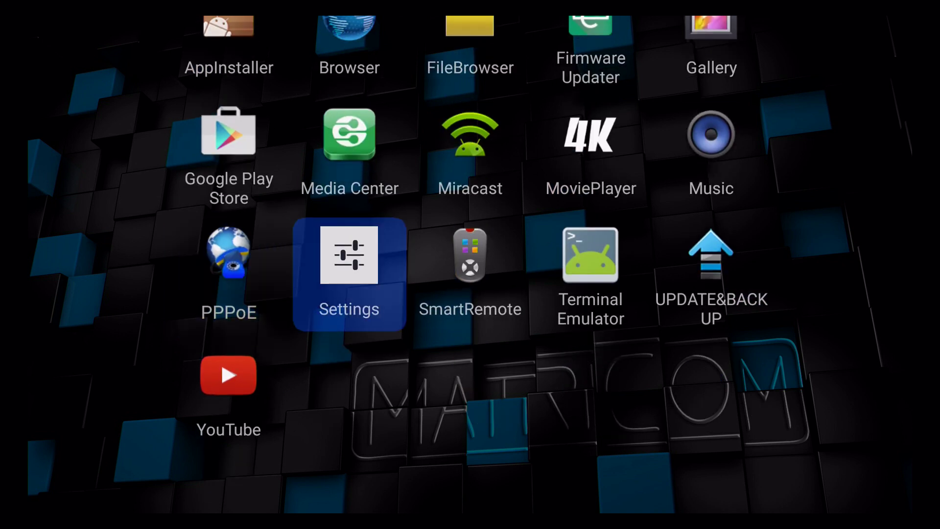
key("Right")
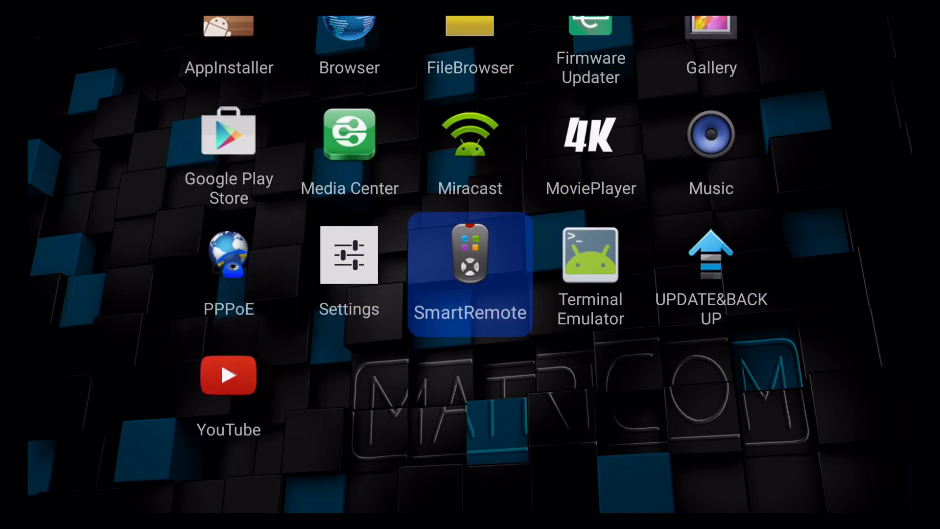
key("Right")
key("Right")
key("Left")
key("Left")
key("Left")
key("Down")
key("Up")
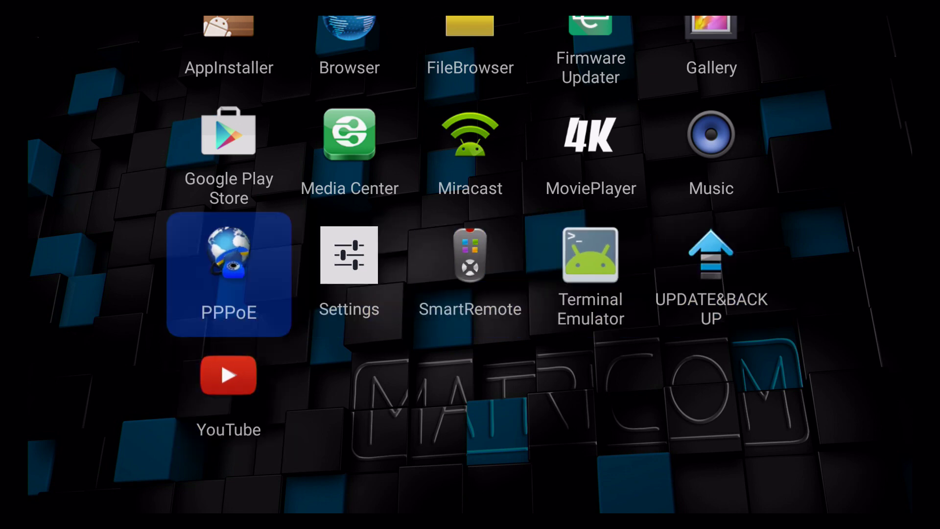
key("Up")
key("Up")
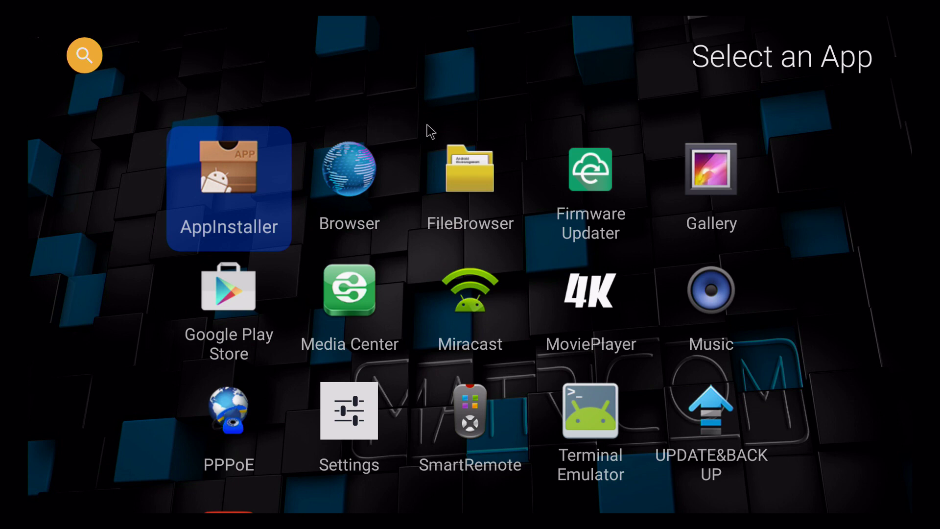
- Launch the Browser app and allow its request to access the Google account data
key("Right")
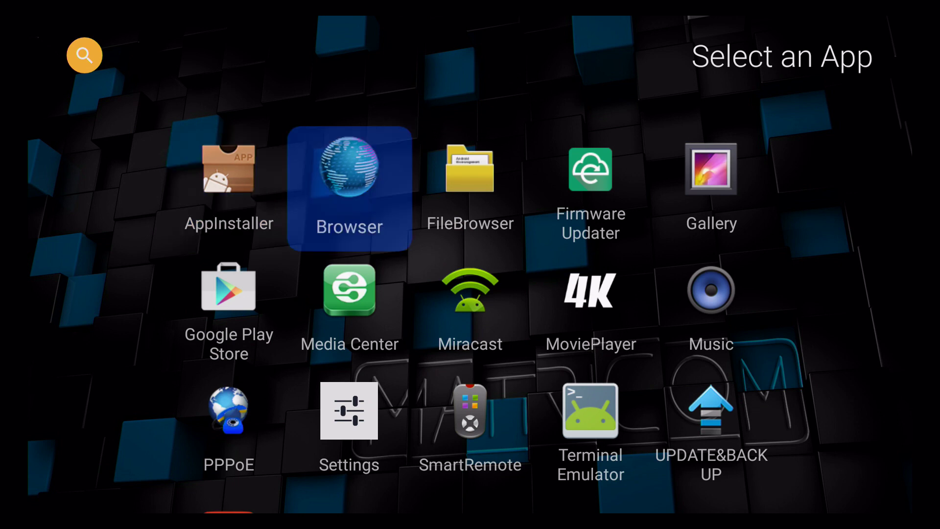
key("Return")
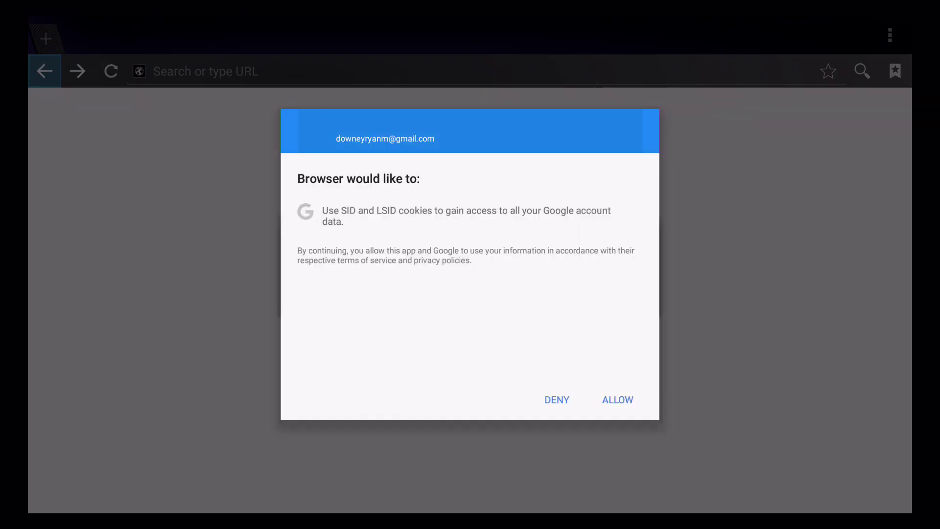
left_click(620, 403)
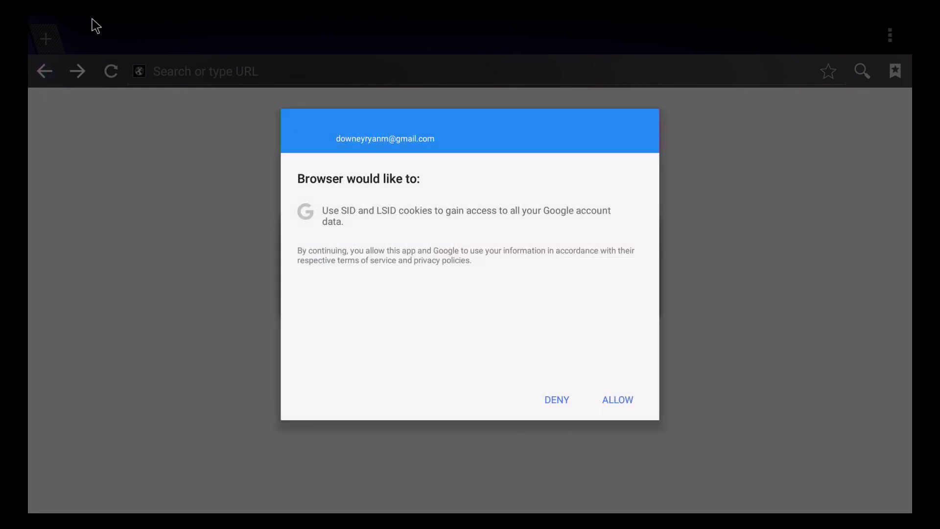
left_click(617, 401)
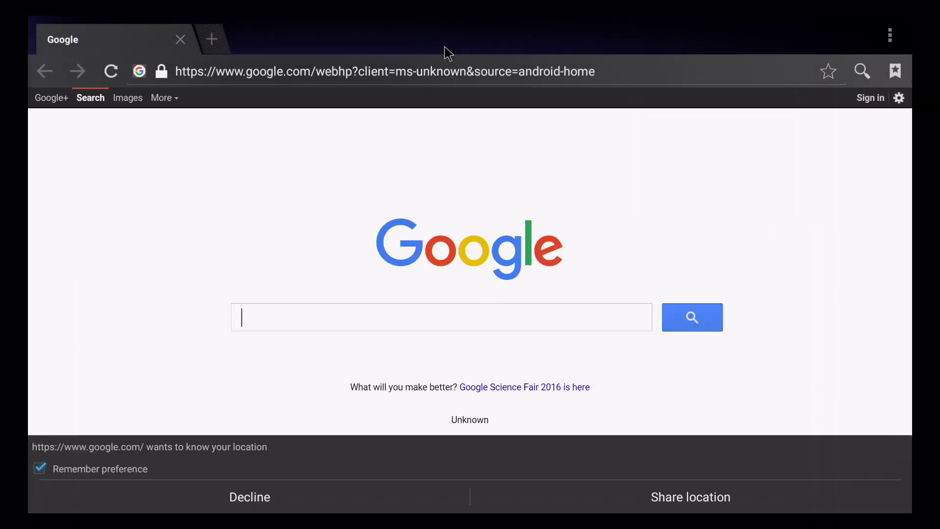
- Go to the kodi.tv website in the browser
left_click(343, 72)
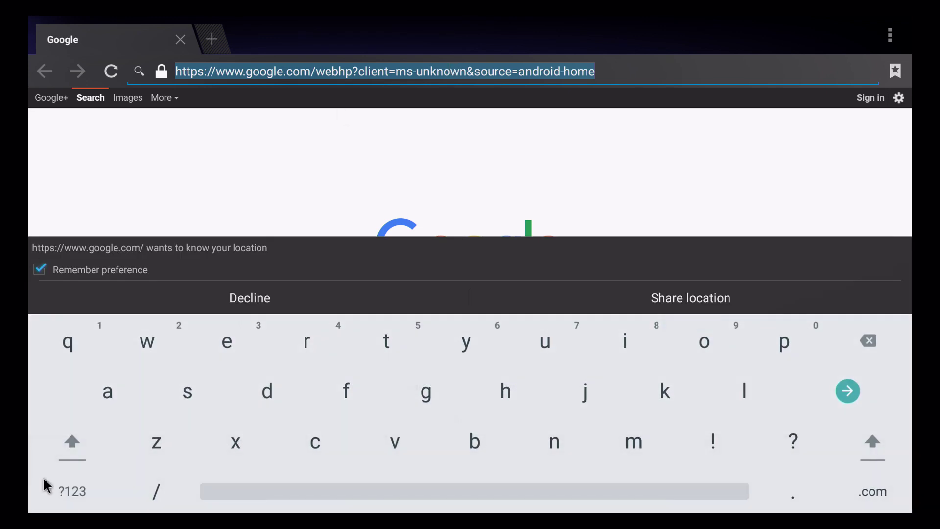
type("kodi.")
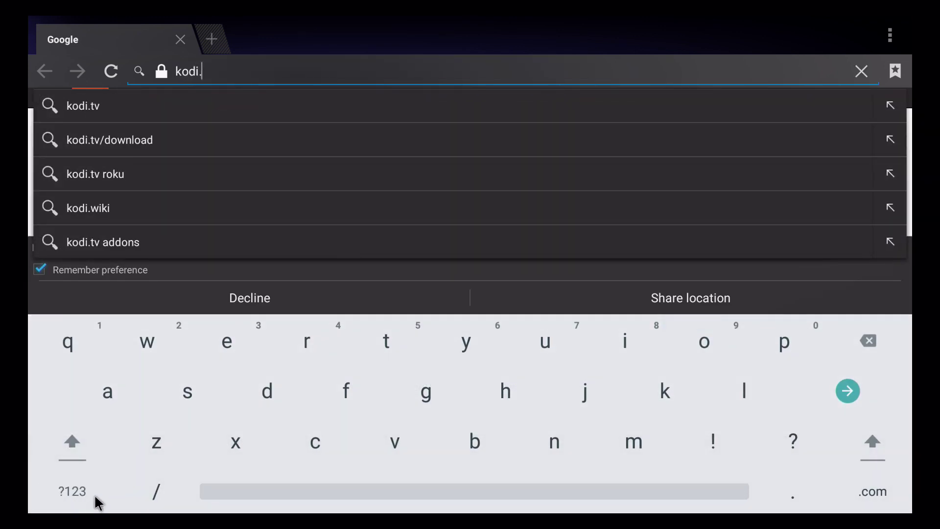
type("tv")
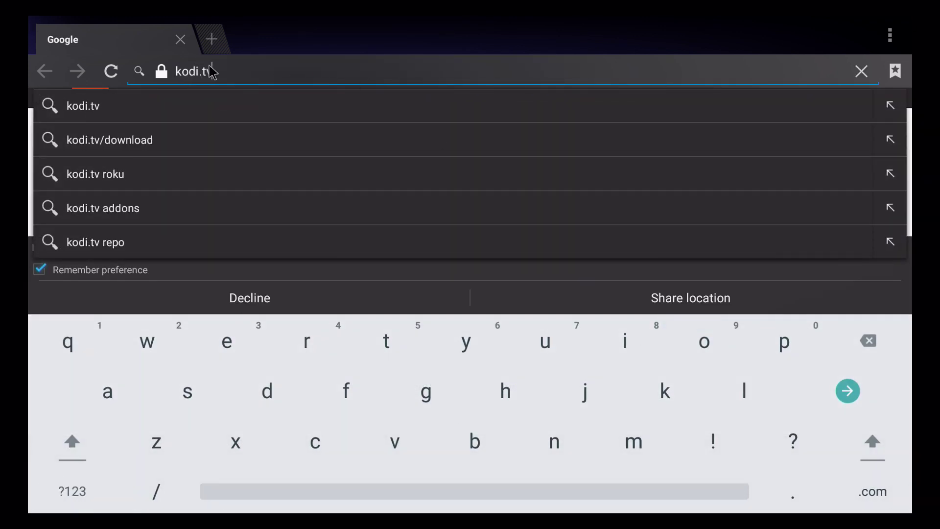
left_click(131, 103)
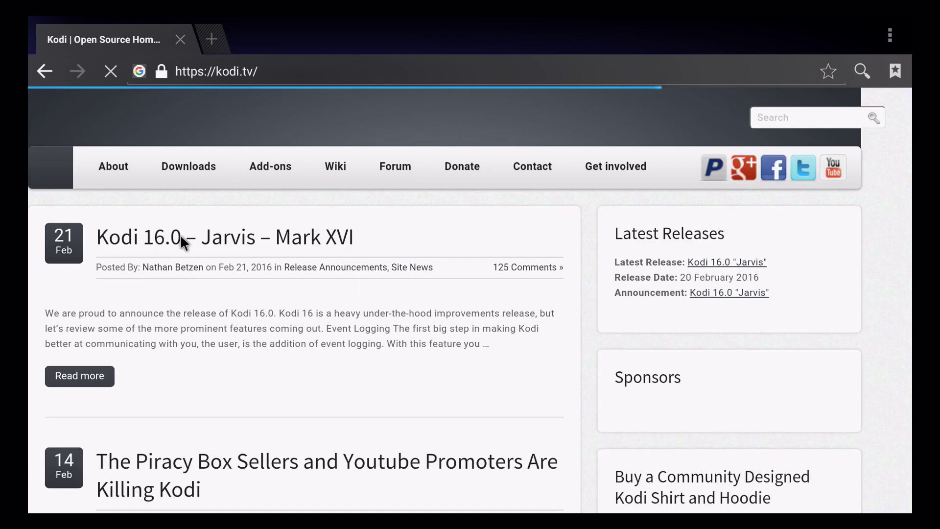
- Open the Kodi site's Downloads page and download the Android ARM APK of Kodi v16.0 "Jarvis"
left_click(180, 164)
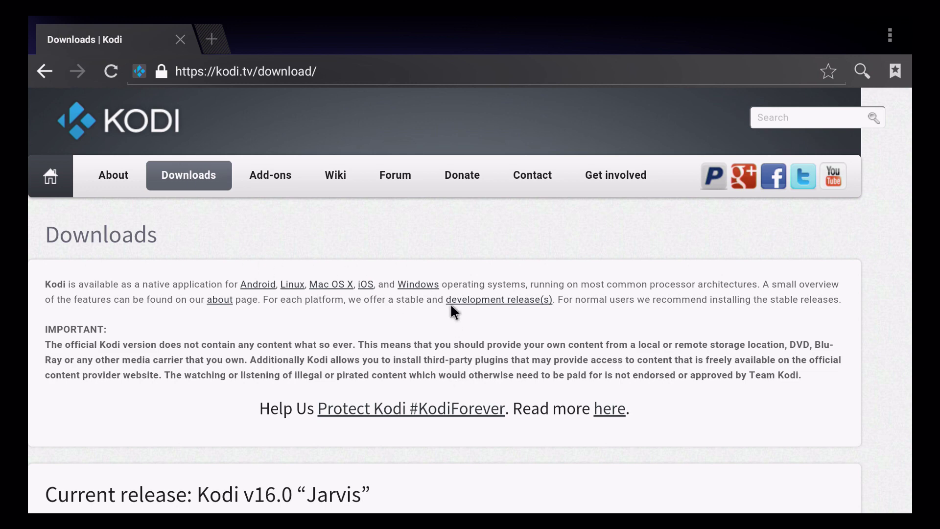
scroll(451, 294, "down", 5)
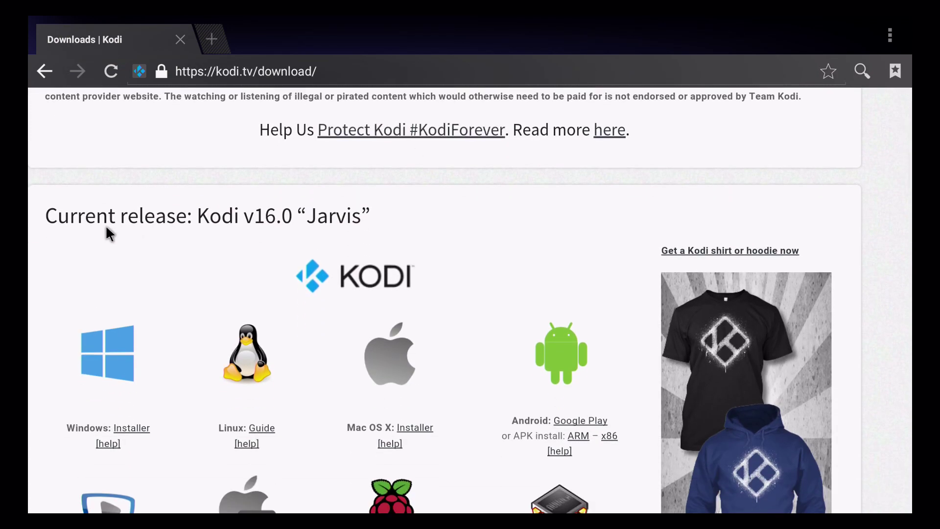
scroll(448, 244, "down", 2)
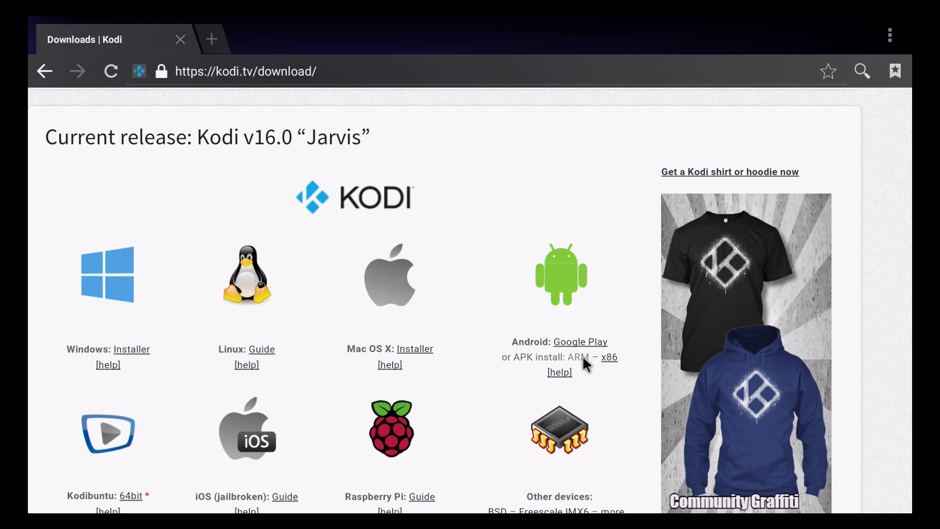
left_click(583, 357)
- Leave the browser for the app list and launch the Google Play Store
key("alt+Left")
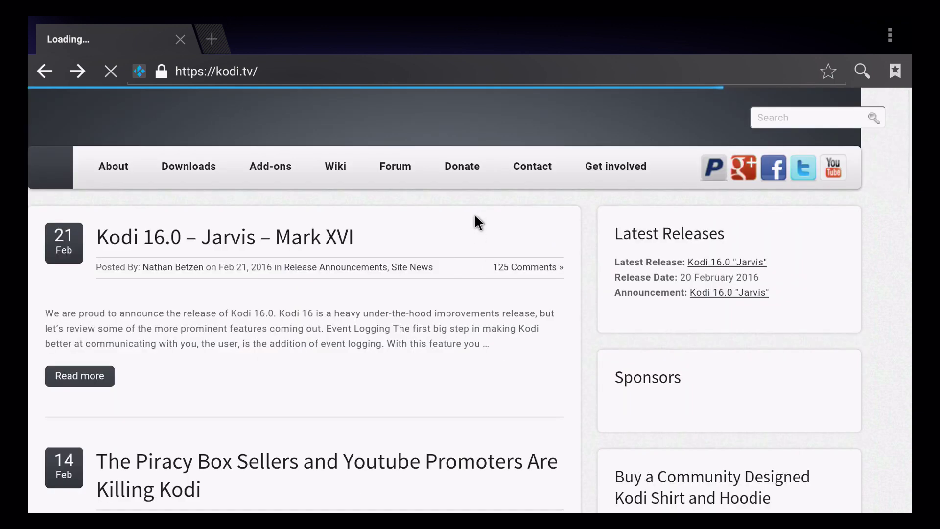
key("Escape")
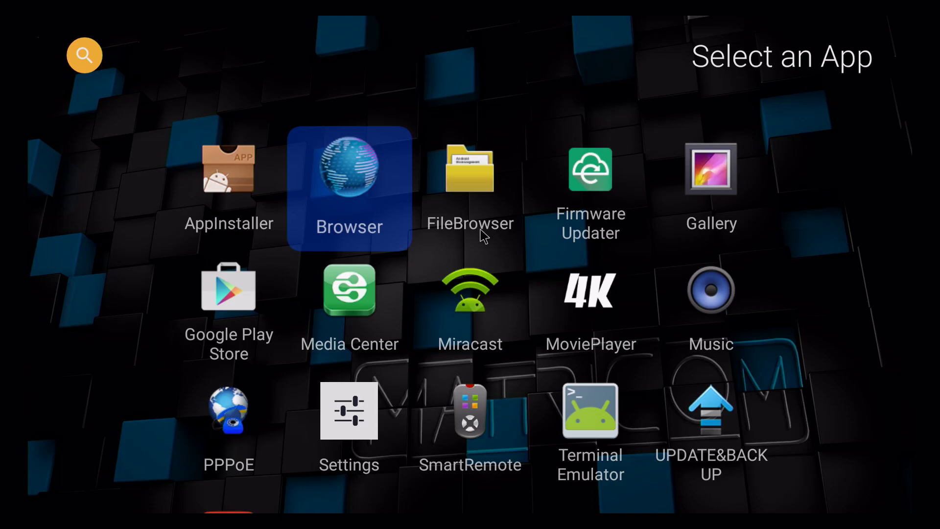
key("Down")
key("Down")
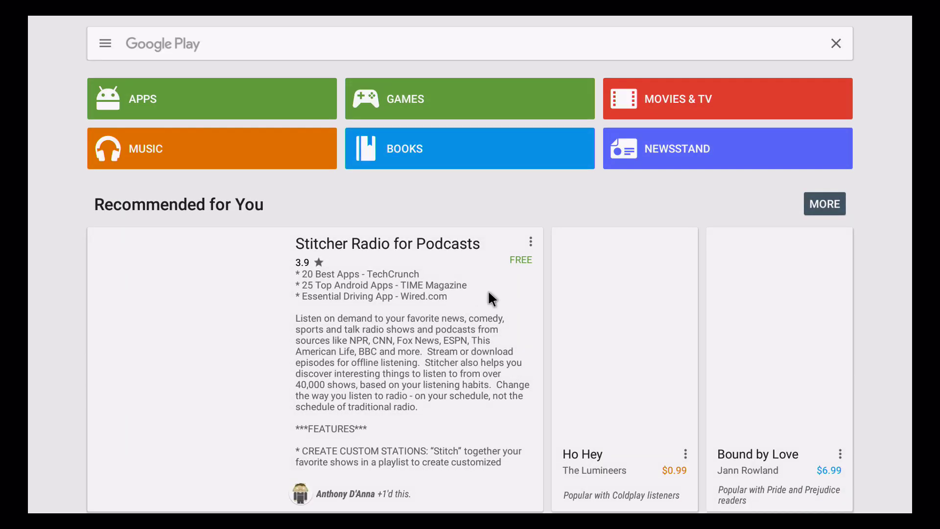
- Search Google Play for netflix and install the Netflix app, accepting its access request
left_click(296, 45)
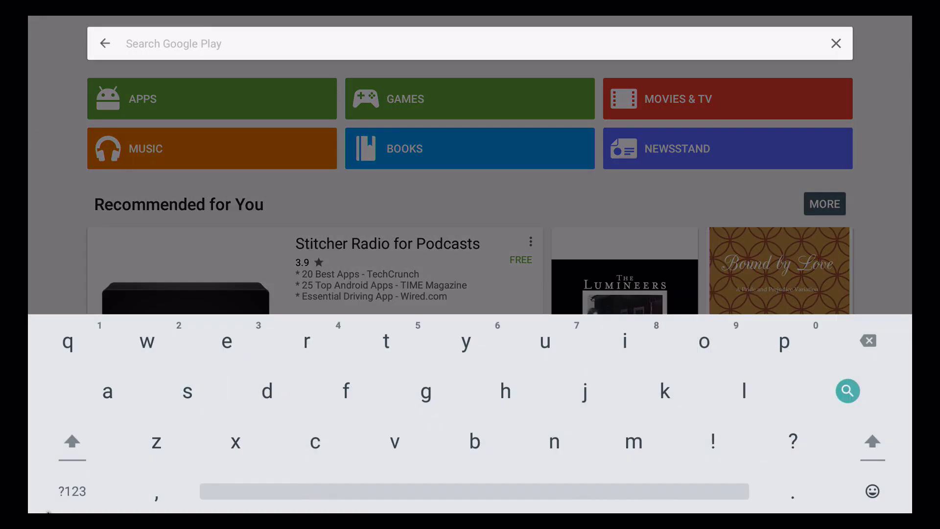
type("net")
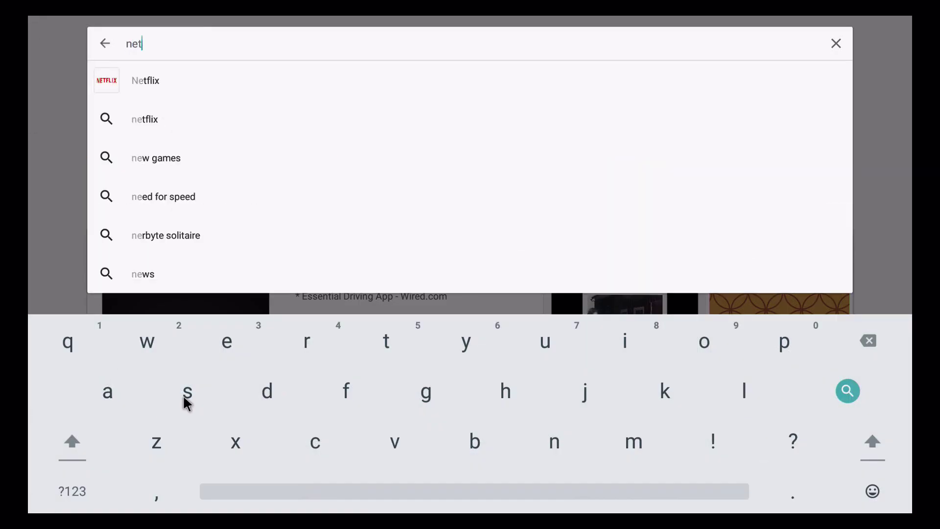
type("flix")
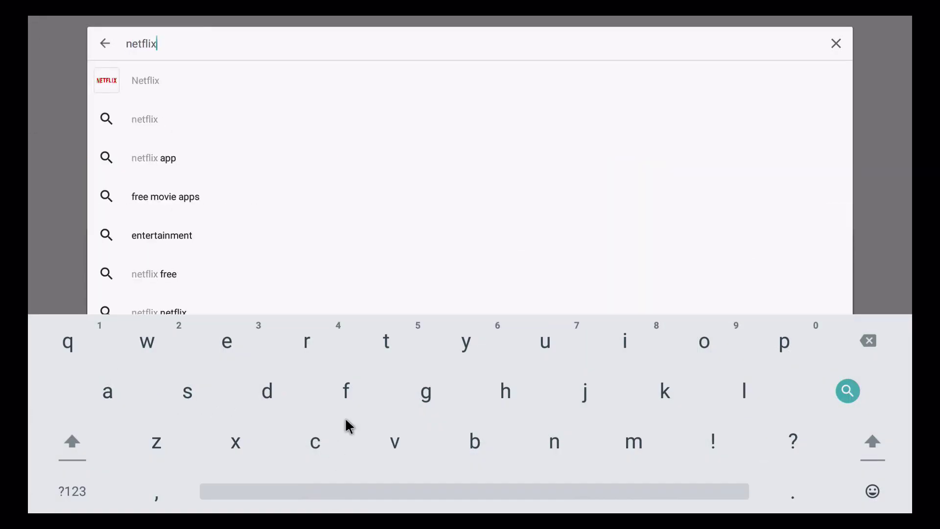
left_click(110, 84)
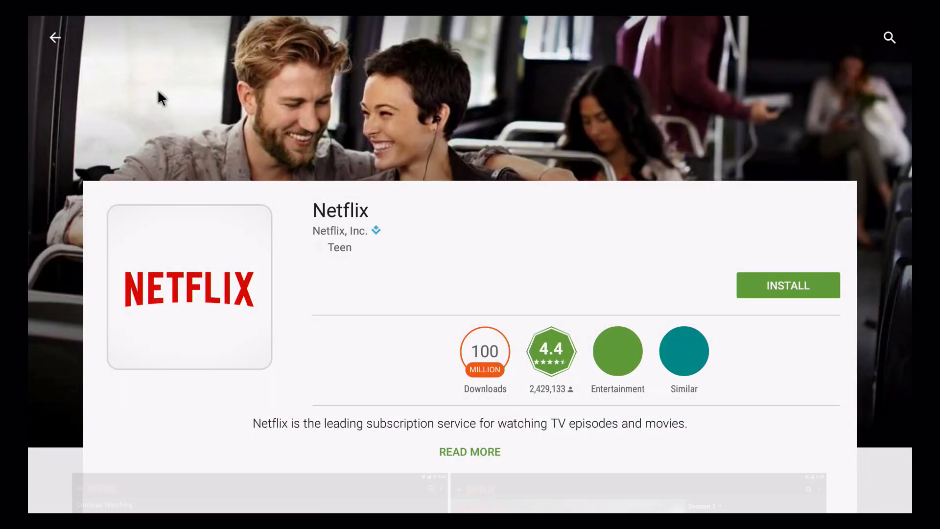
left_click(821, 277)
left_click(564, 379)
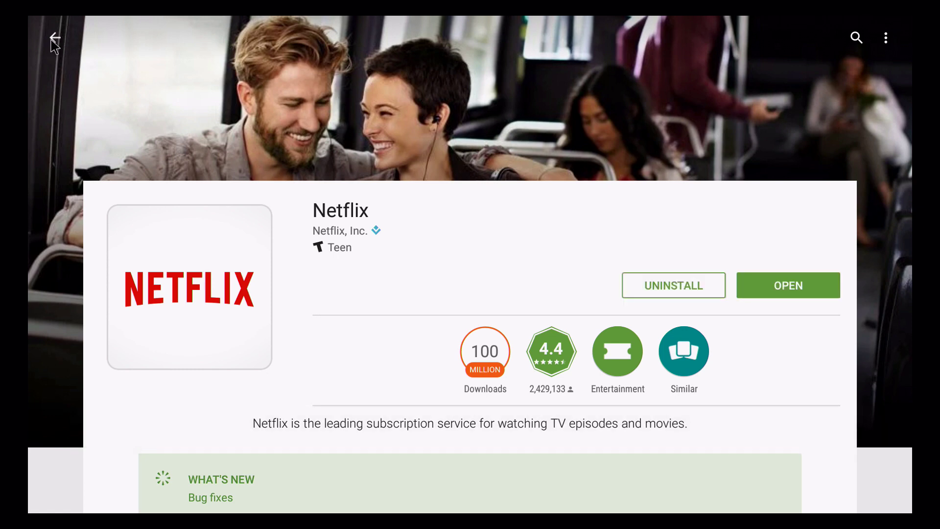
- Return to the store's front page and clear the Netflix query from the search field
left_click(52, 40)
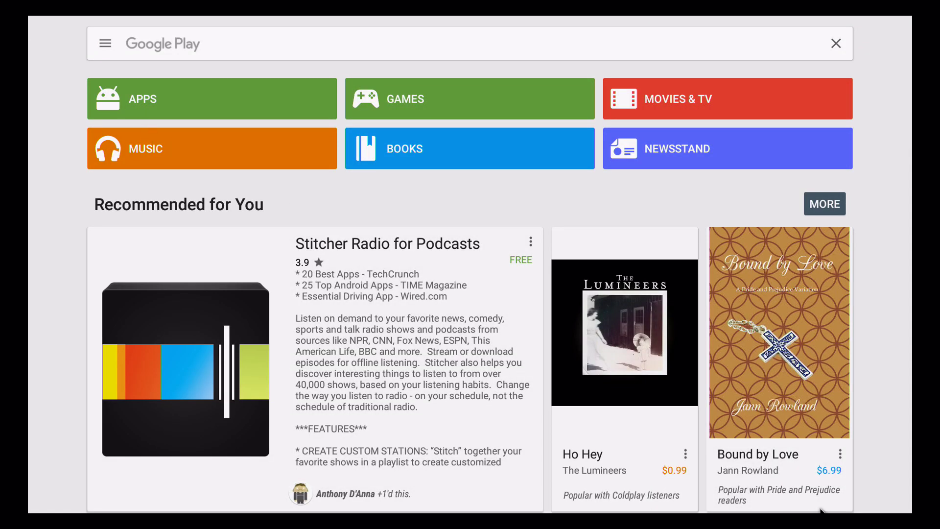
left_click(189, 46)
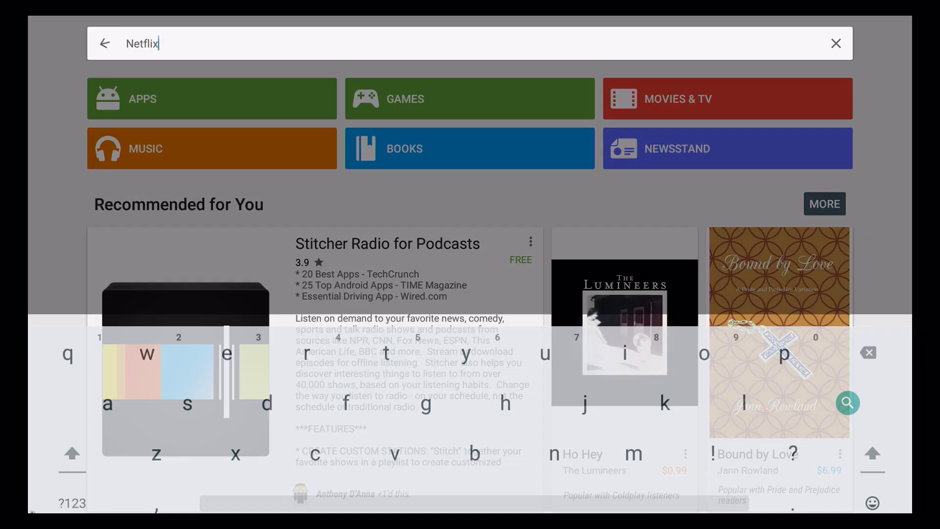
type("huku")
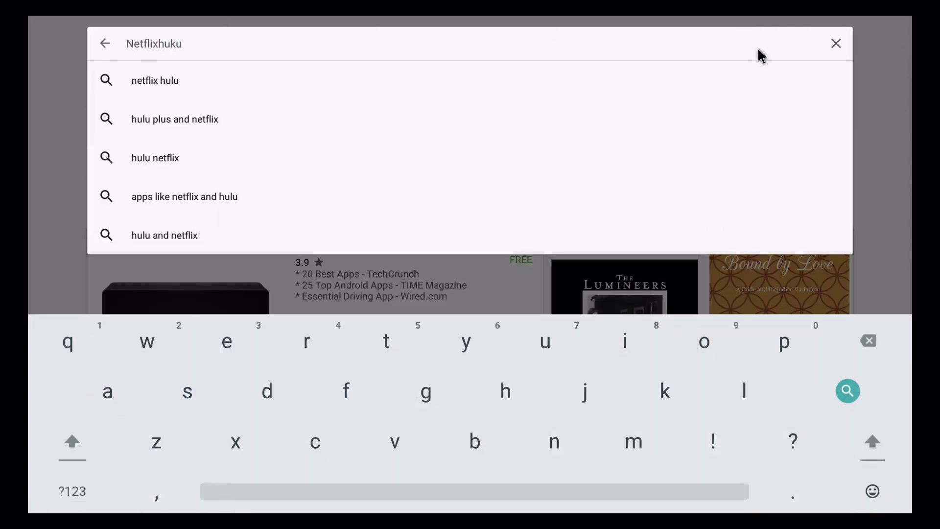
key("BackSpace")
key("BackSpace")
key("BackSpace")
key("BackSpace")
key("BackSpace")
key("BackSpace")
key("BackSpace")
key("BackSpace")
key("BackSpace")
key("BackSpace")
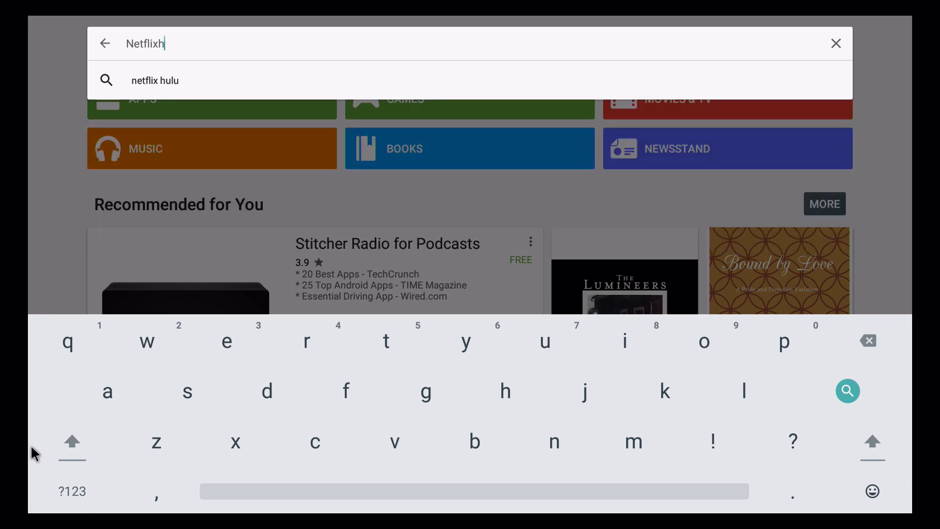
key("BackSpace")
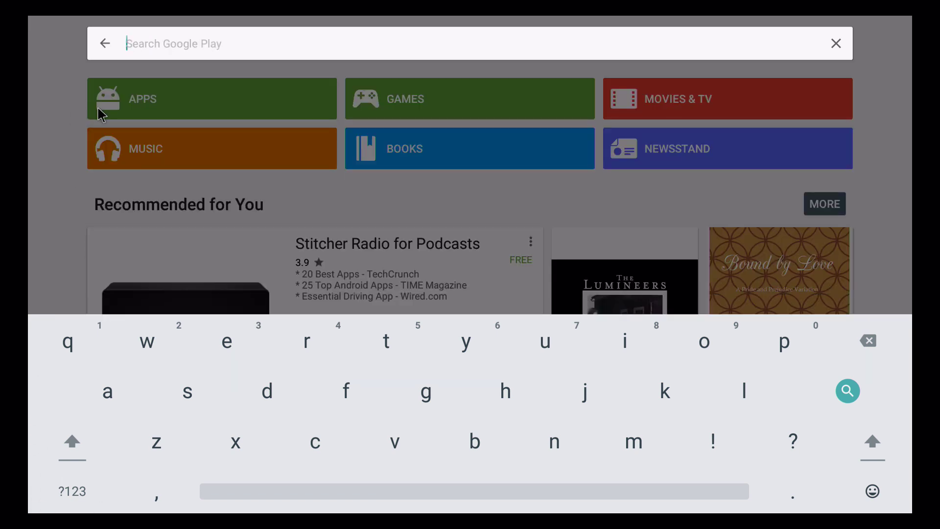
- Search the store for hulu and install the Hulu app, accepting its Wi-Fi and device ID access request
type("h")
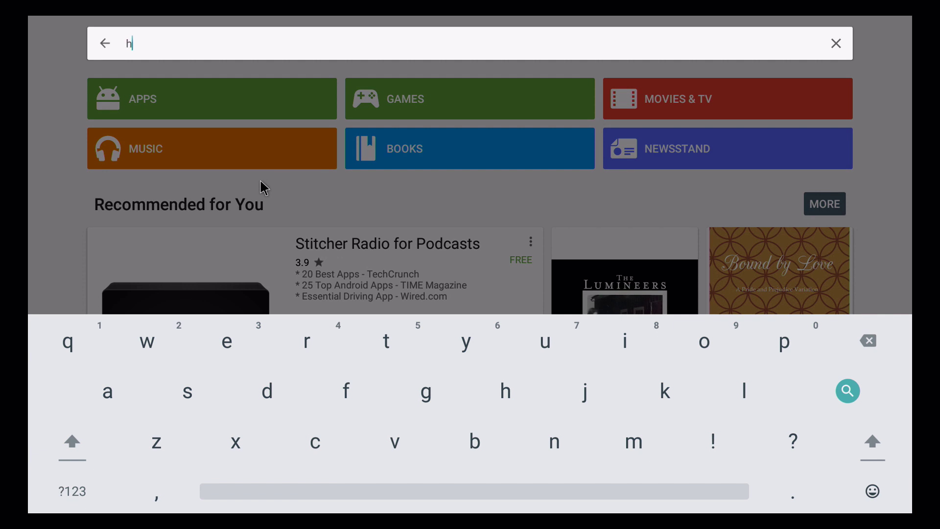
type("ulu")
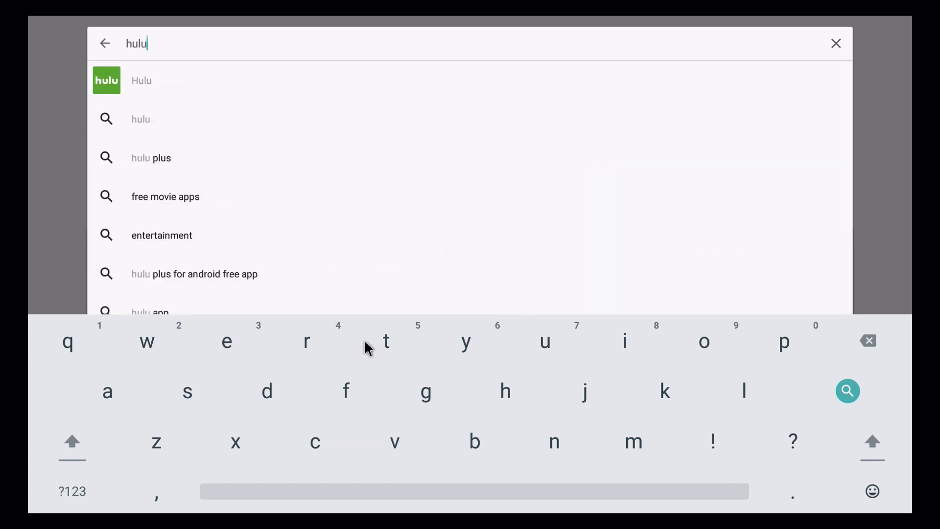
left_click(135, 82)
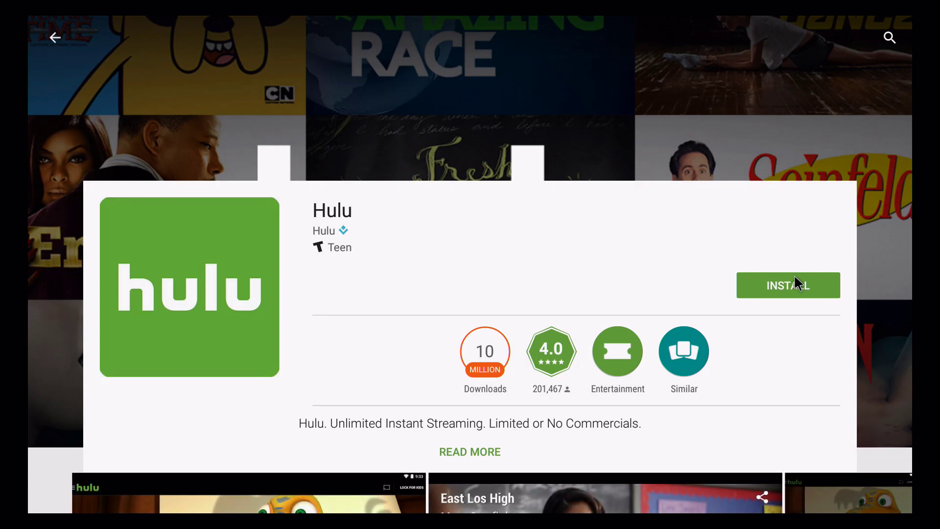
left_click(796, 279)
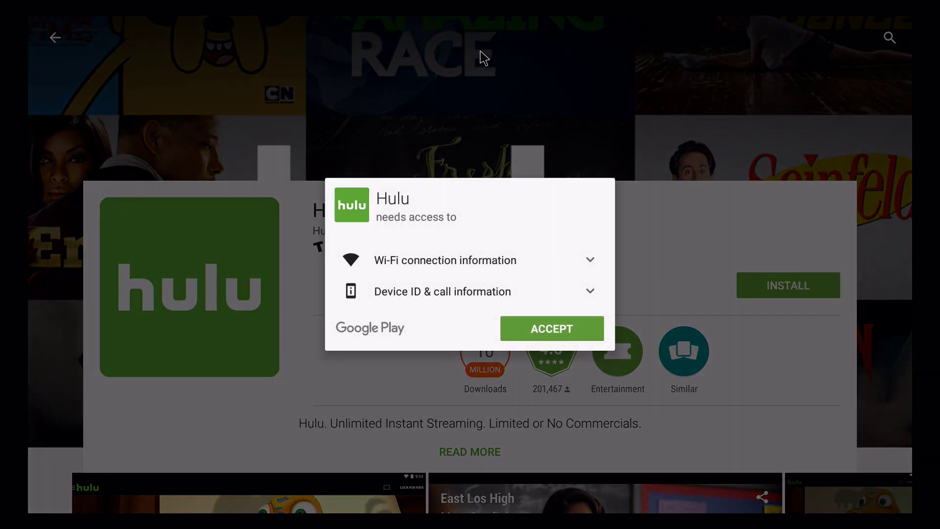
left_click(556, 331)
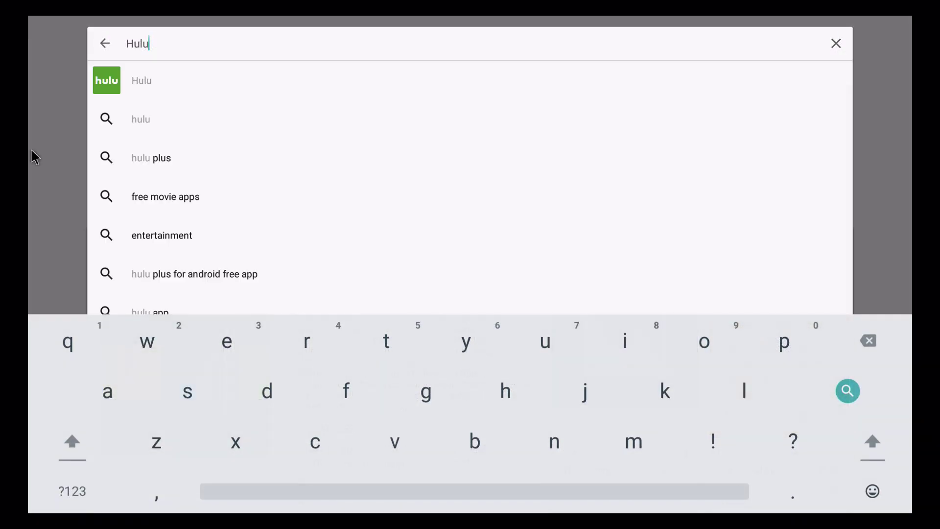
- Replace the search text with plex and install Plex for Android, accepting its access request
key("BackSpace")
key("BackSpace")
key("BackSpace")
key("BackSpace")
type("plex")
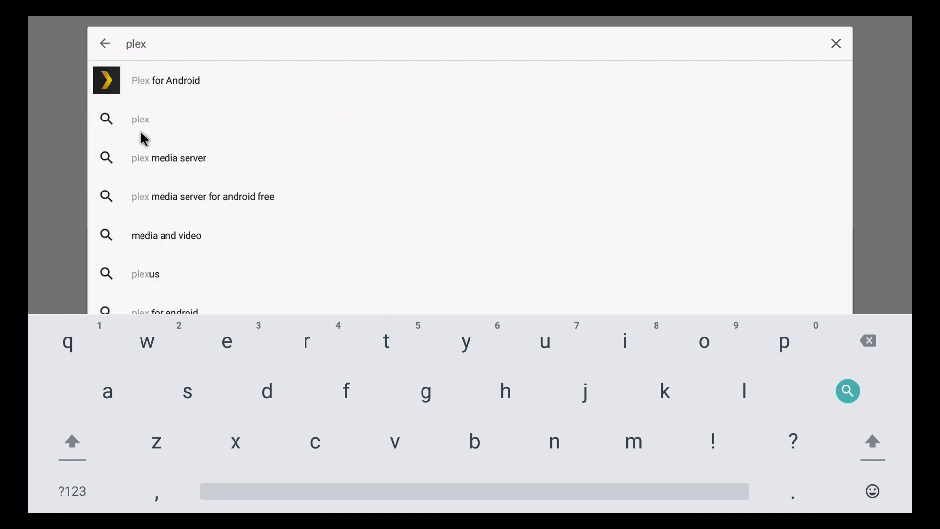
left_click(134, 92)
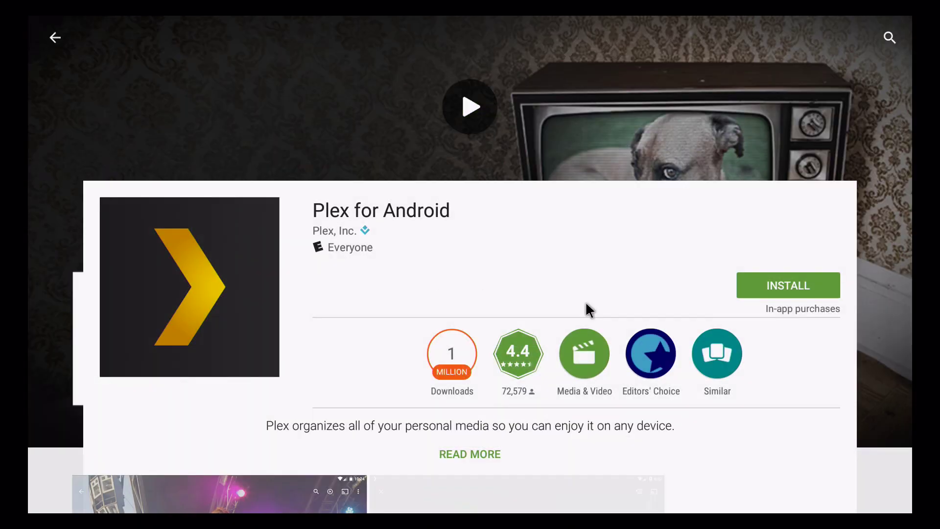
left_click(762, 288)
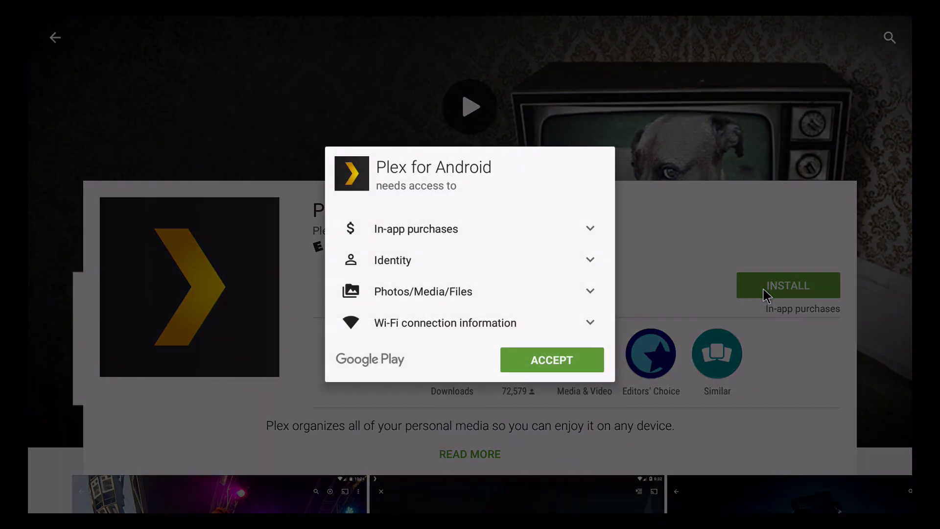
left_click(572, 354)
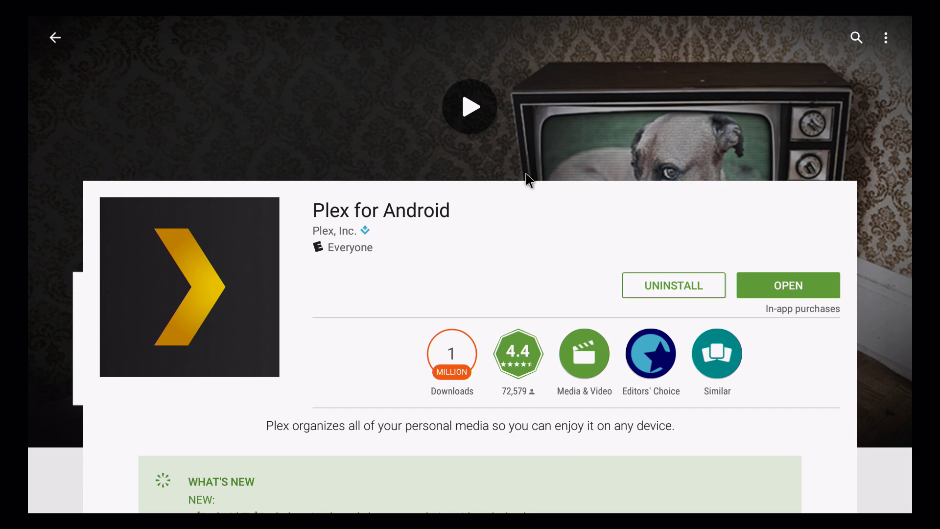
- Go back to the store's front page and erase the Plex for Android query from the search field
left_click(55, 38)
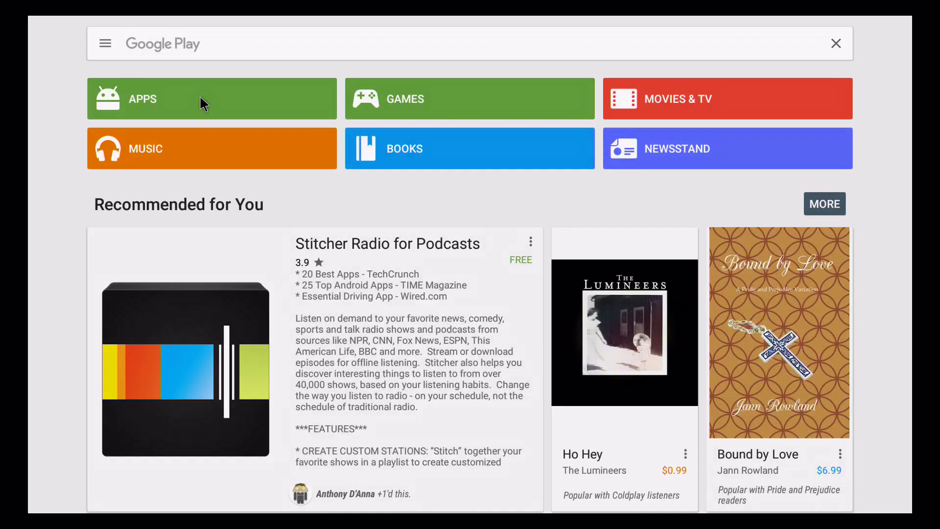
left_click(415, 42)
type("Plex for Android")
key("BackSpace")
key("BackSpace")
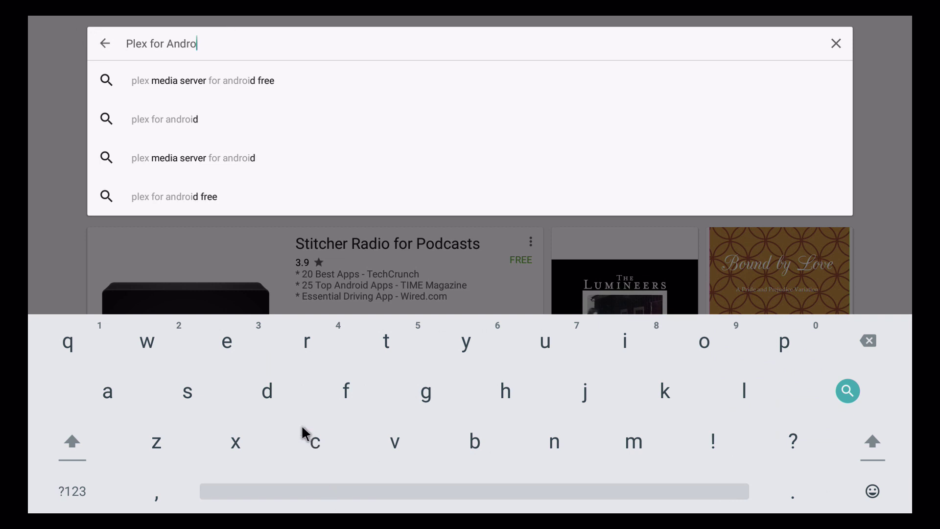
key("BackSpace")
key("BackSpace")
key("BackSpace")
key("BackSpace")
key("BackSpace")
key("BackSpace")
key("BackSpace")
key("BackSpace")
key("BackSpace")
key("BackSpace")
key("BackSpace")
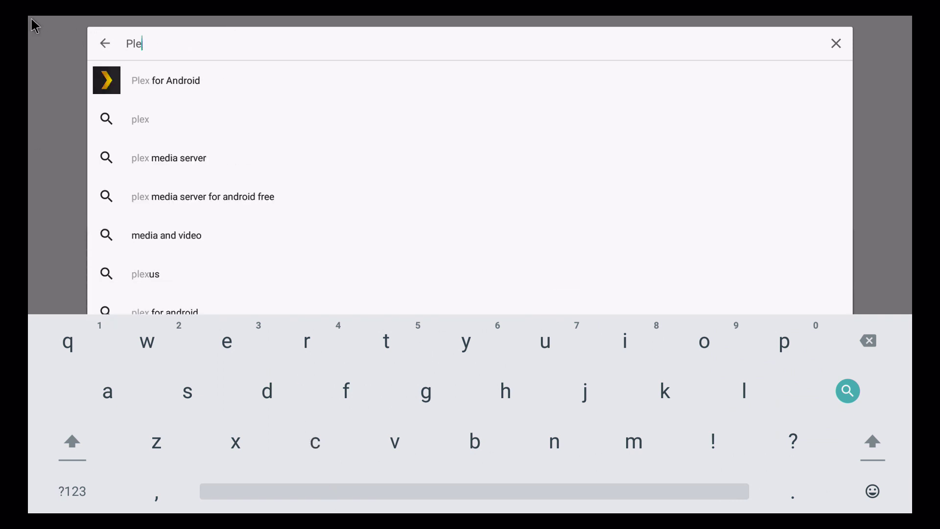
key("BackSpace")
key("BackSpace")
key("BackSpace")
- Search the store for es file and install ES File Explorer File Manager, accepting its access request
type("e")
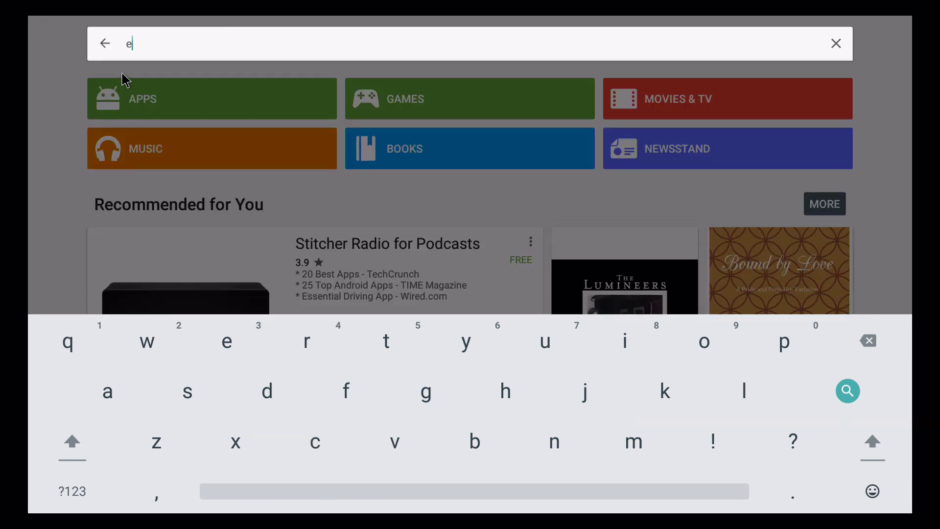
type("s fi")
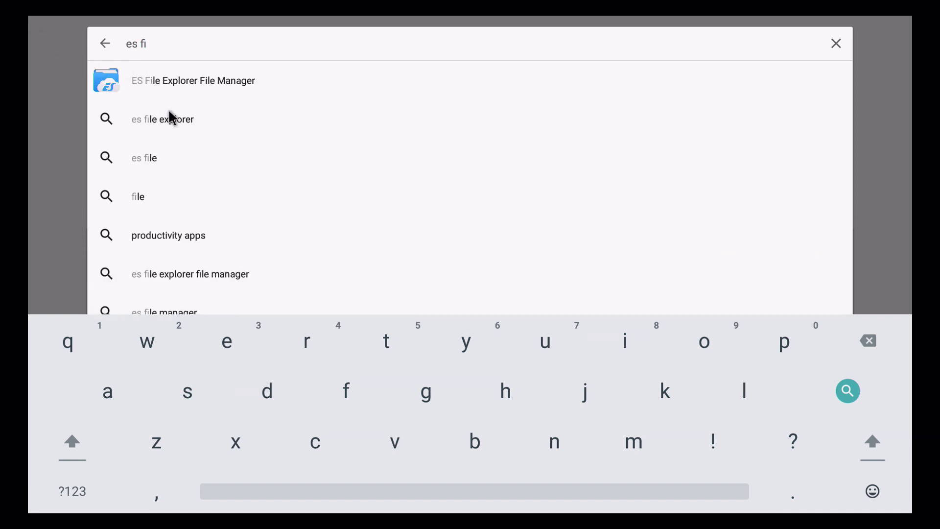
type("le")
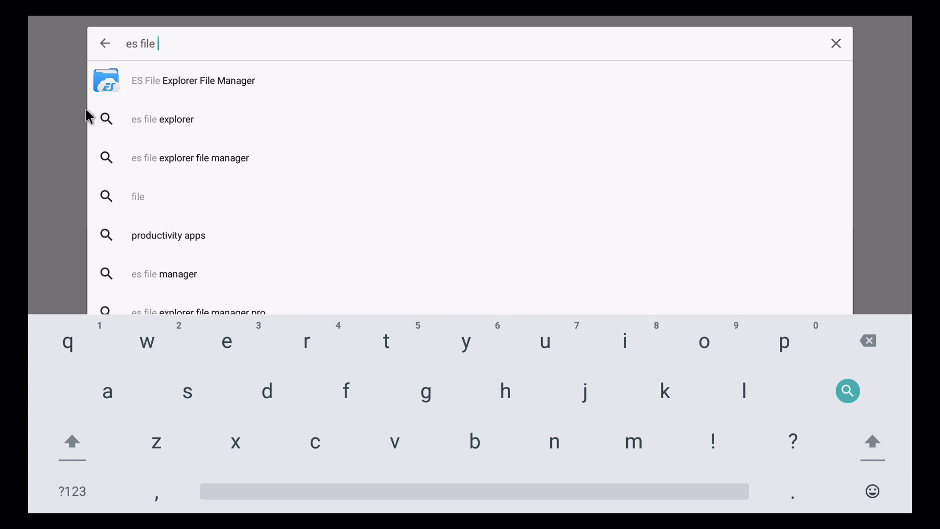
left_click(136, 85)
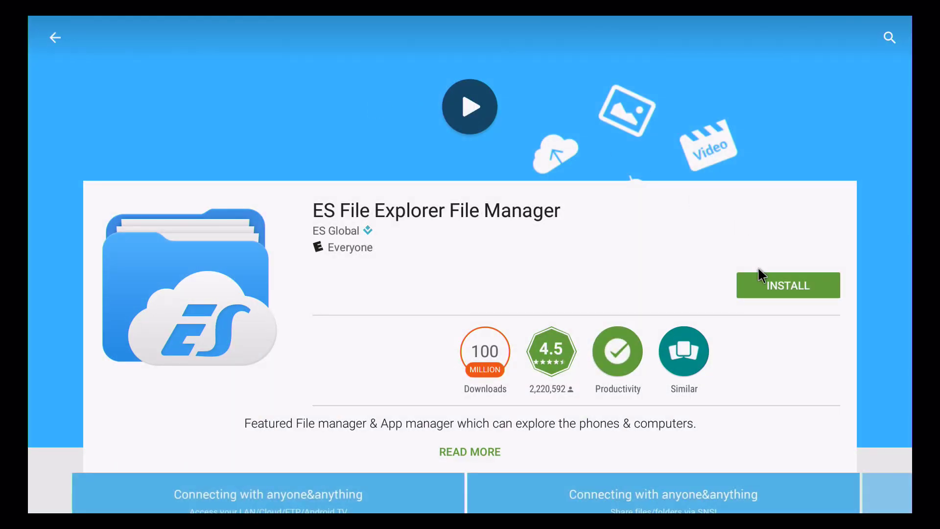
left_click(762, 282)
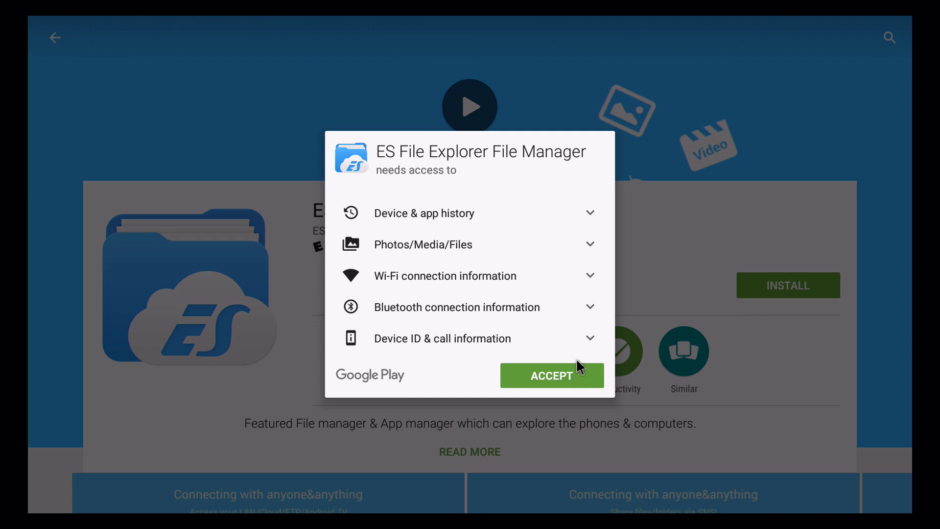
left_click(587, 384)
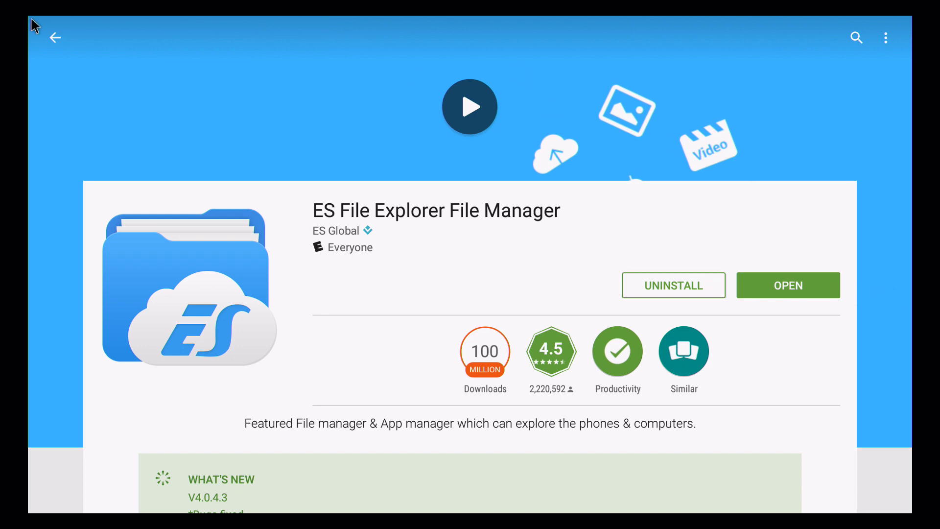
- Leave the store and the app list, and open System Settings from the launcher's home screen
left_click(54, 37)
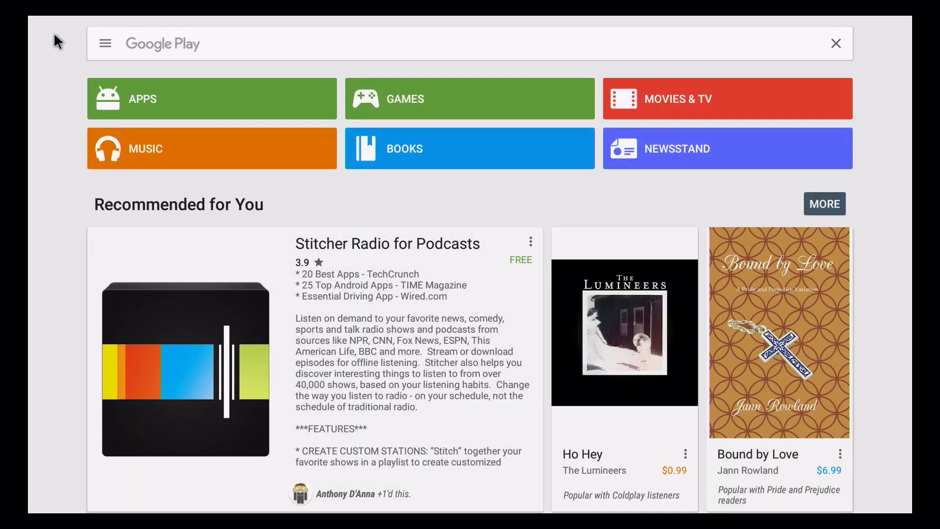
right_click(287, 368)
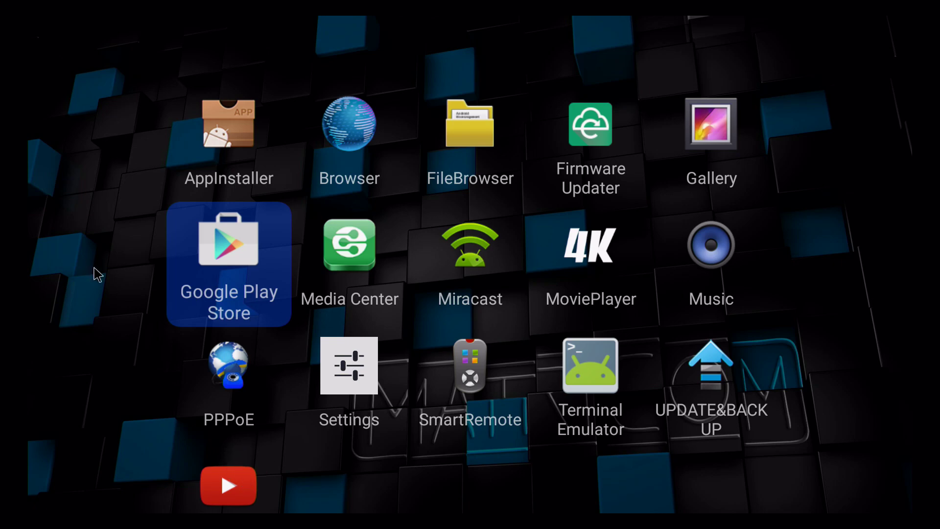
right_click(388, 491)
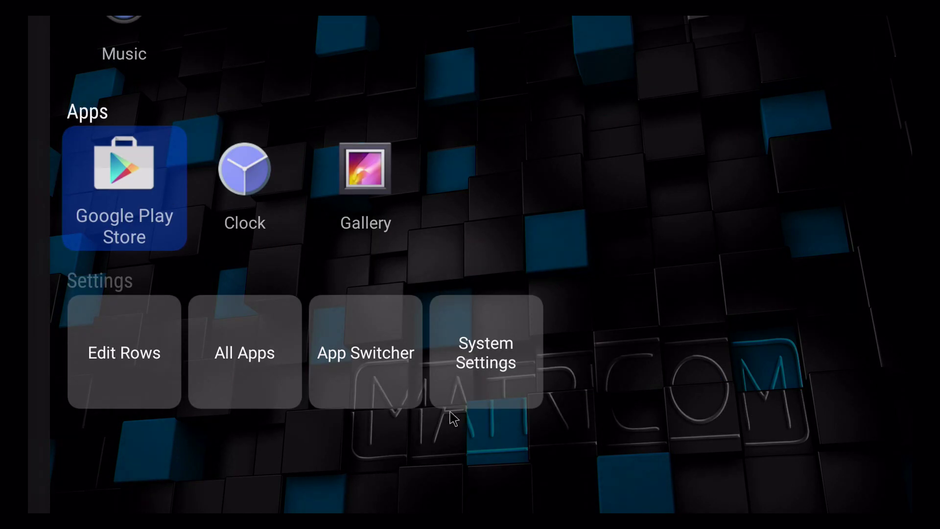
mouse_move(504, 338)
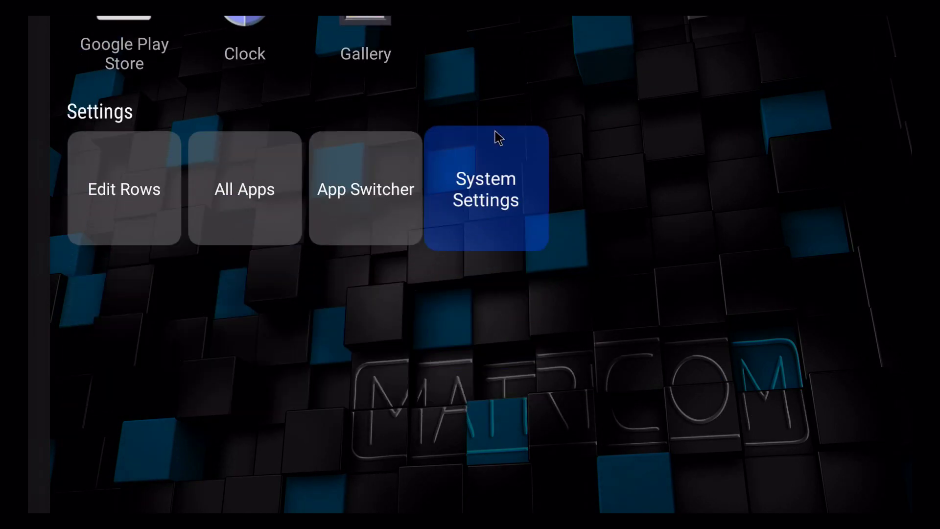
left_click(483, 162)
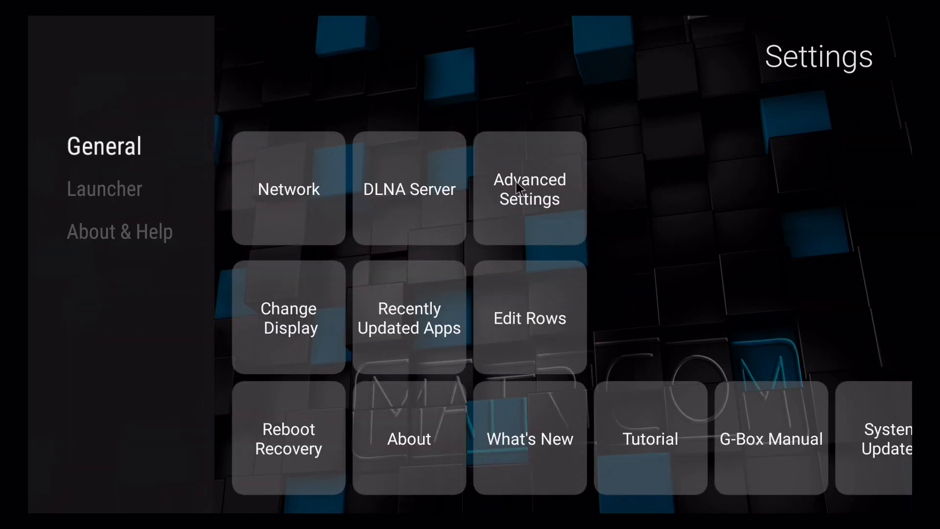
- Open System Updates under About & Help to check for device updates, and close the updater again
scroll(528, 235, "down", 5)
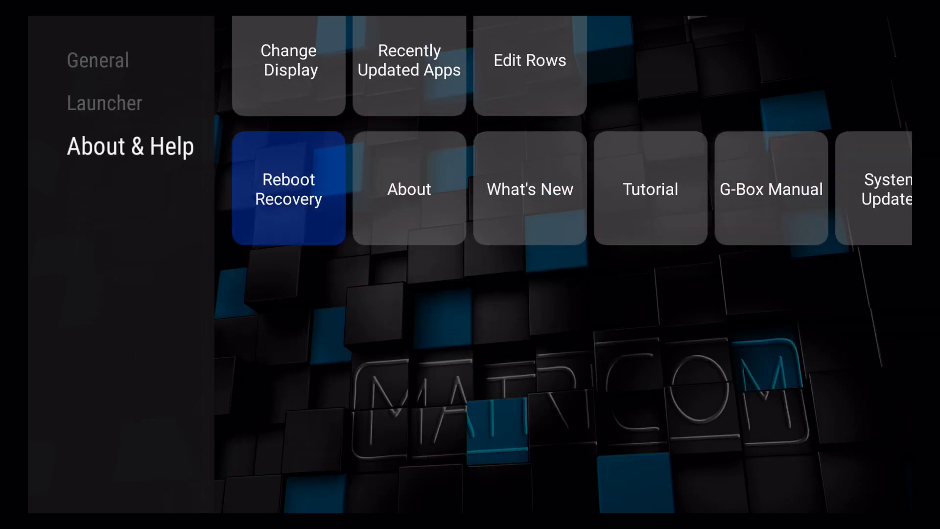
key("Right")
key("Right")
key("Right")
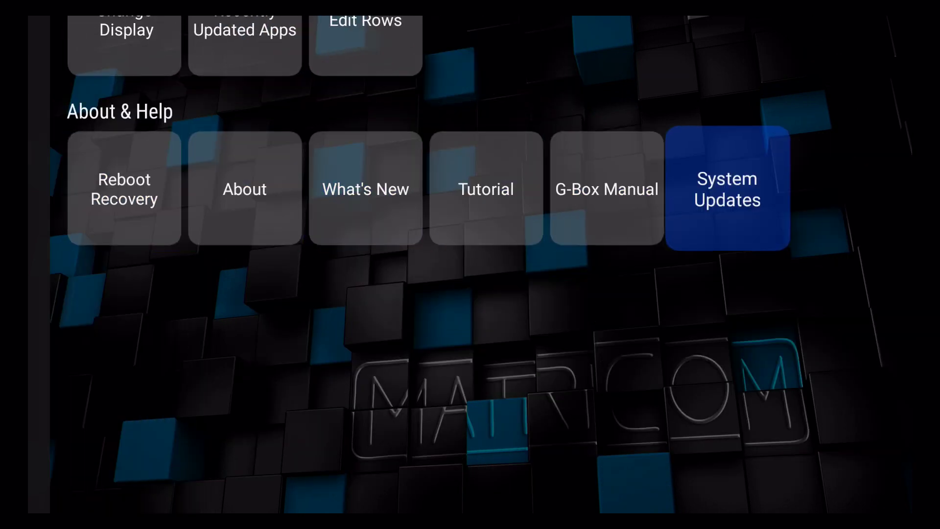
key("Return")
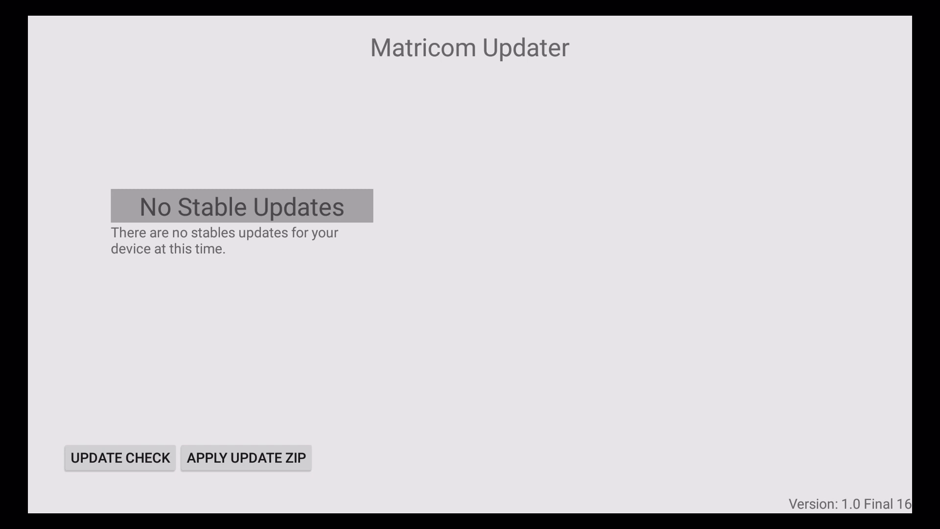
key("Escape")
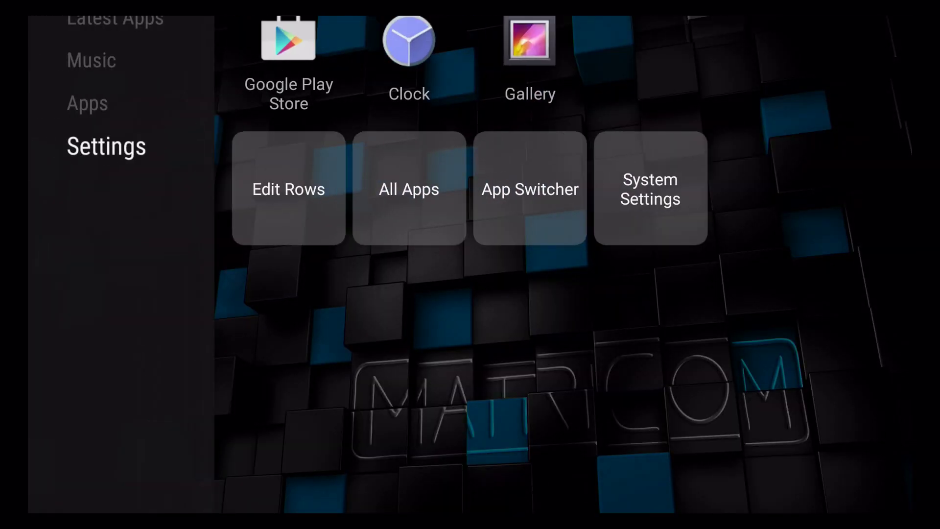
- Look through the home screen's Latest Apps row and the options in its Settings row
key("Up")
key("Down")
key("Right")
key("Up")
key("Up")
key("Up")
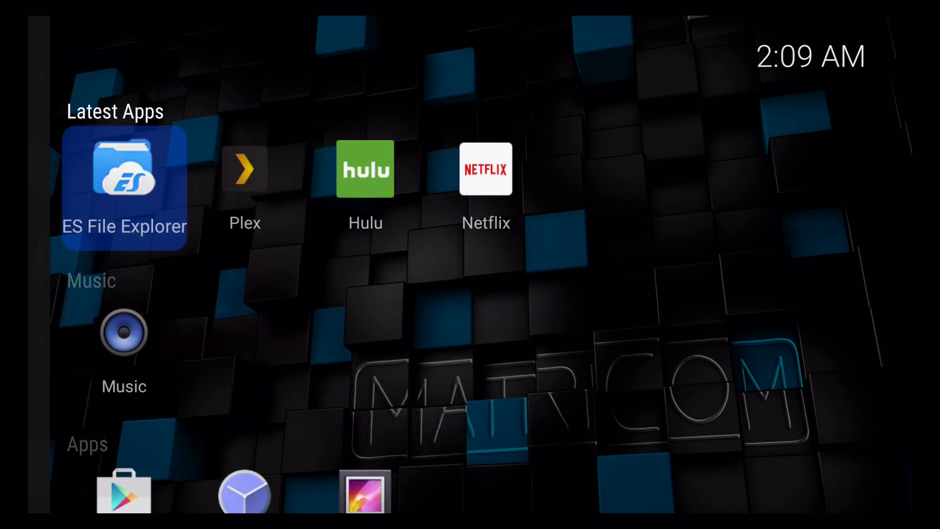
key("Down")
key("Down")
key("Down")
key("Right")
key("Right")
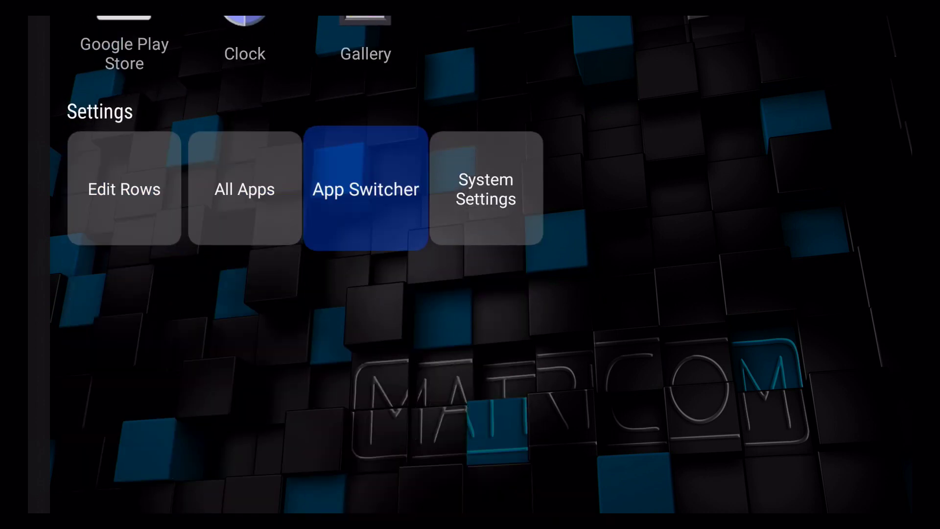
key("Left")
key("Left")
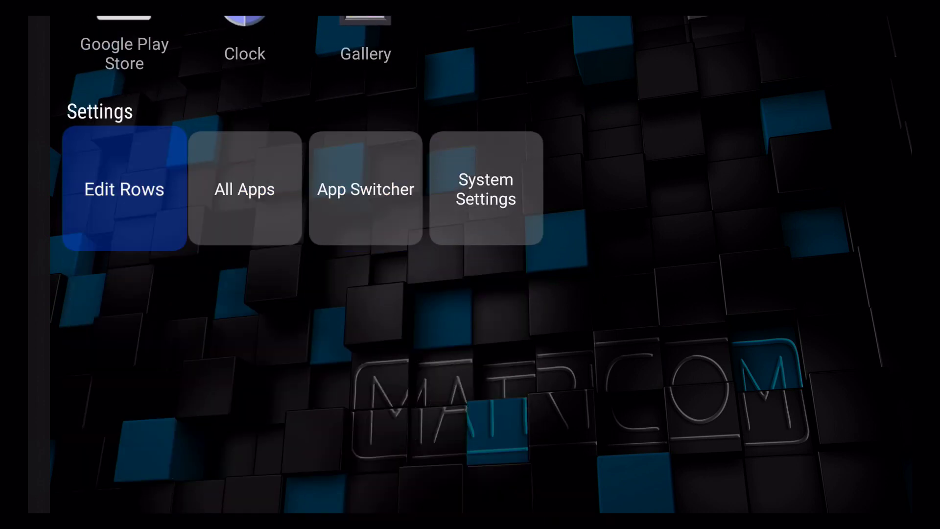
key("Right")
key("Left")
key("Left")
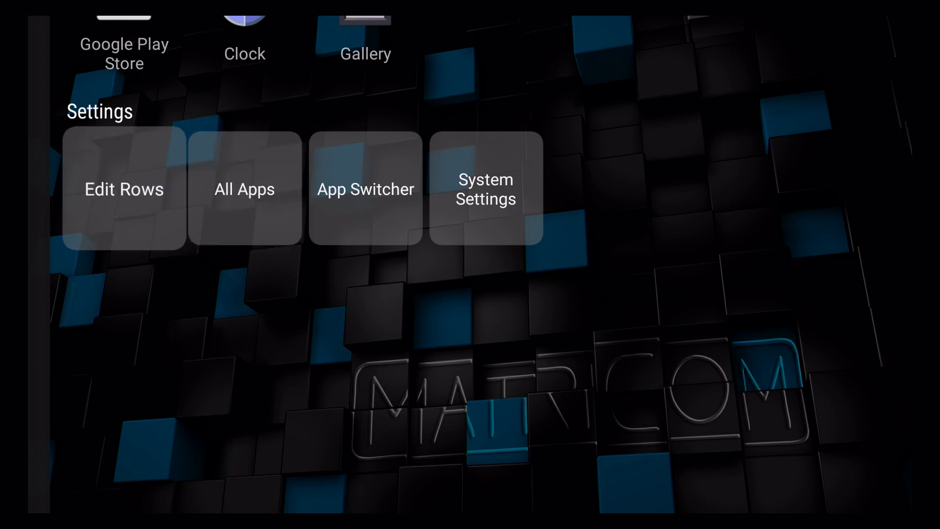
- Open System Settings from the home screen and go into its Advanced Settings
key("Right")
key("Right")
key("Right")
key("Right")
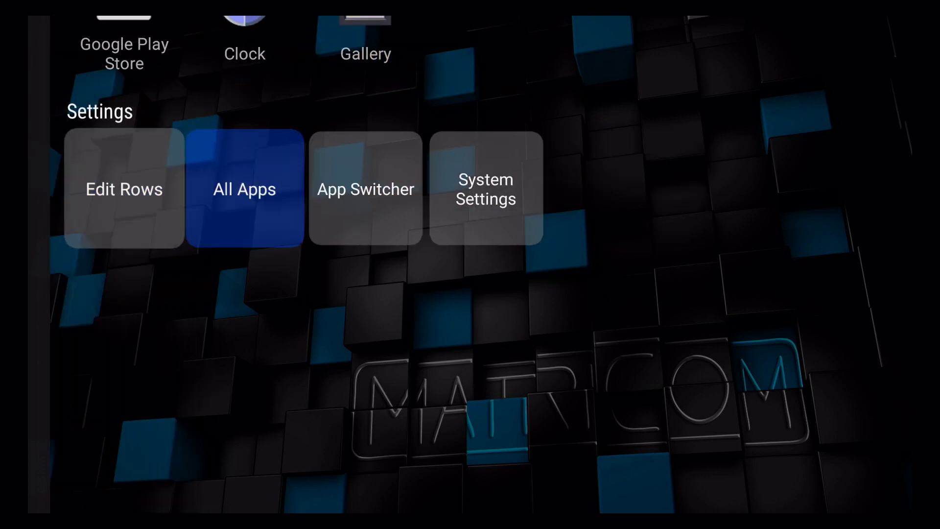
key("Return")
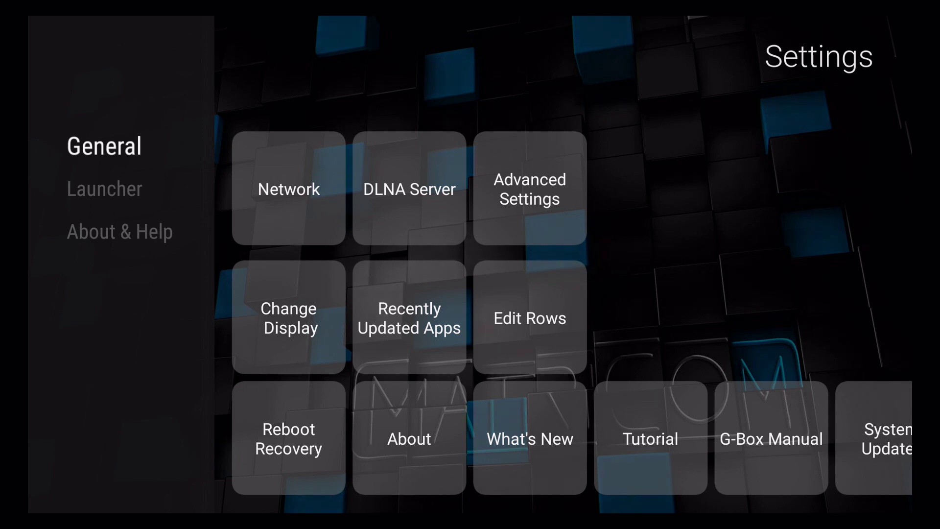
key("Right")
key("Right")
key("Right")
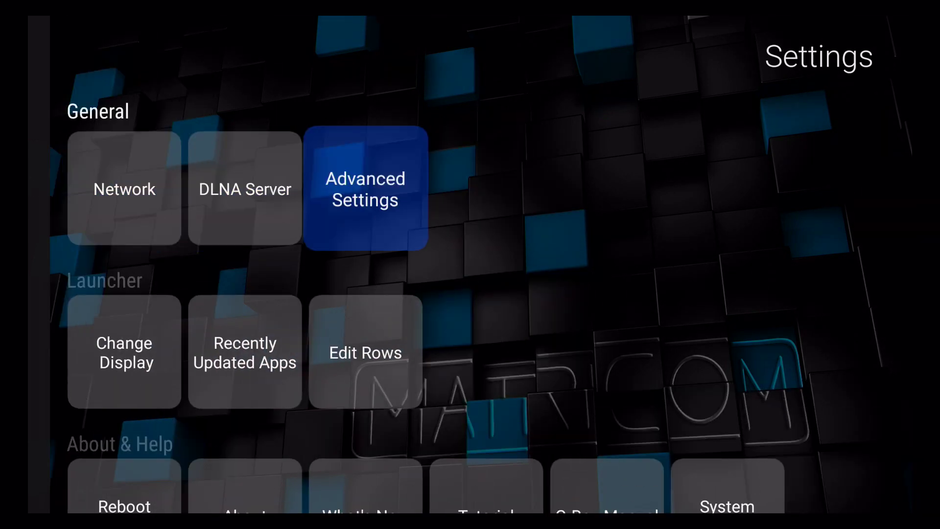
key("Return")
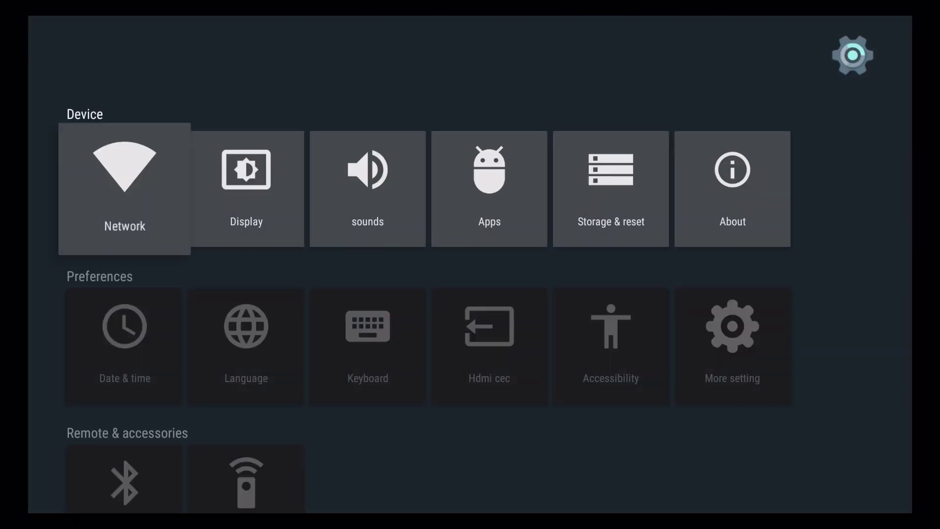
- Turn on Unknown sources under Security & restrictions, accept the risk warning, and leave that page
key("Down")
key("Down")
key("Down")
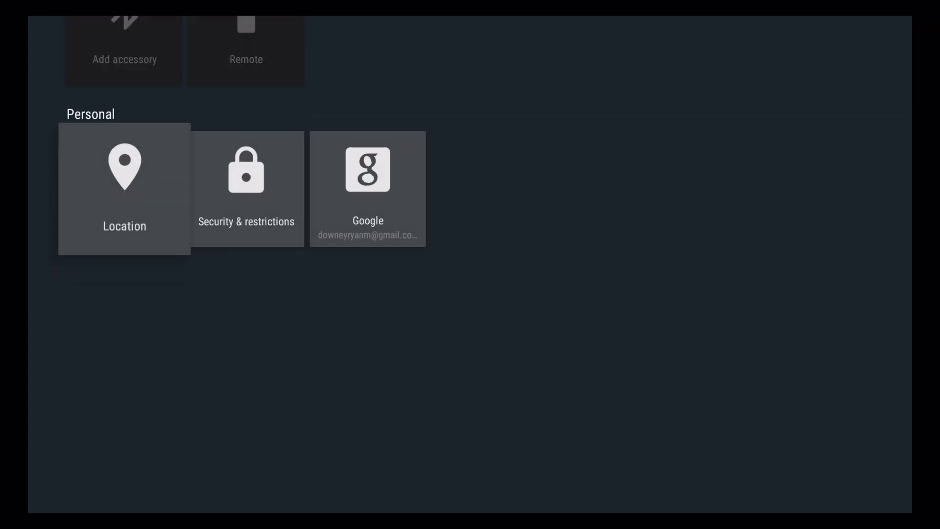
key("Right")
key("Return")
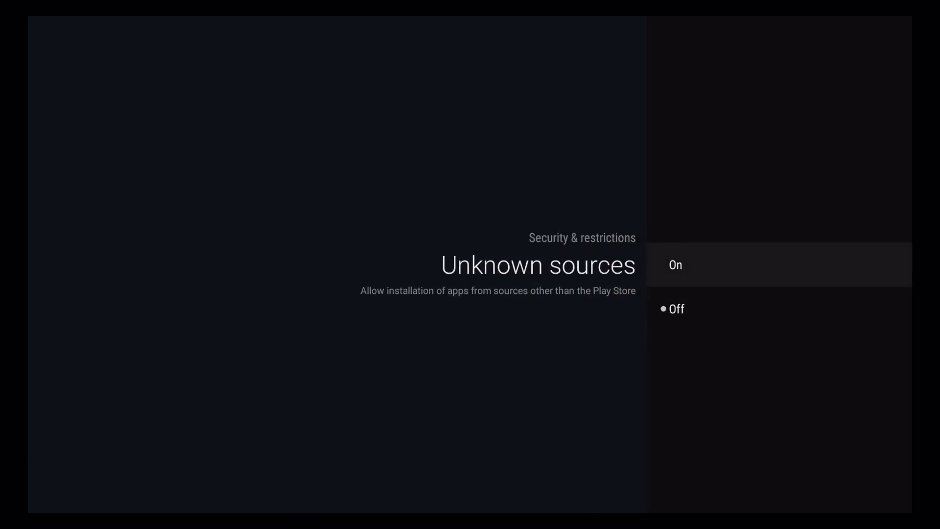
key("Return")
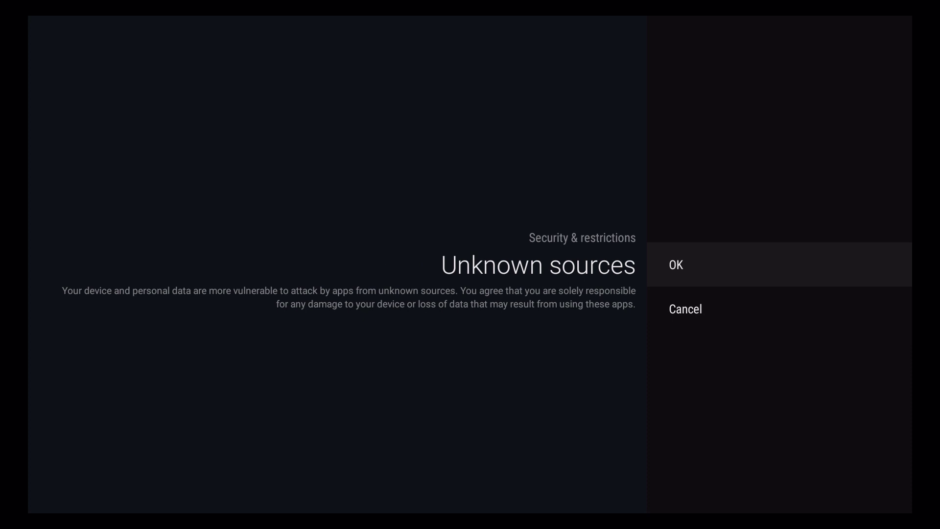
key("Return")
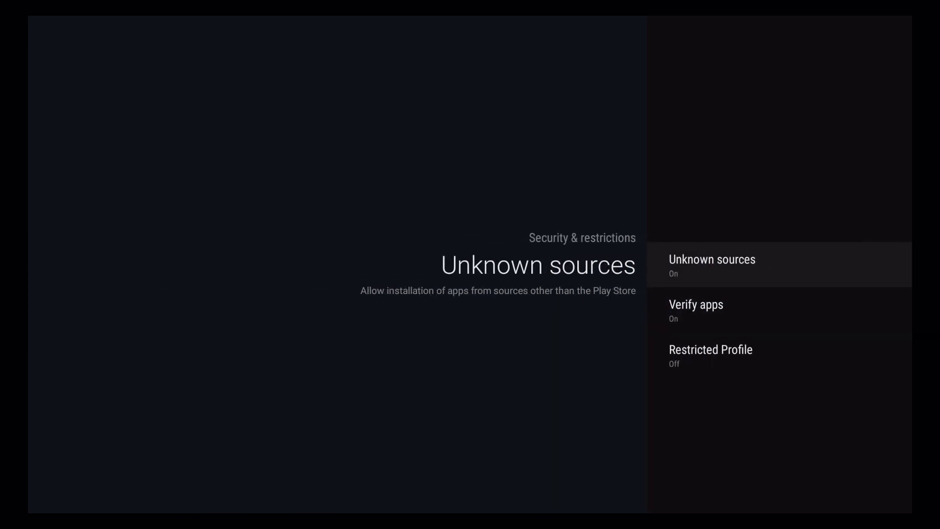
key("Escape")
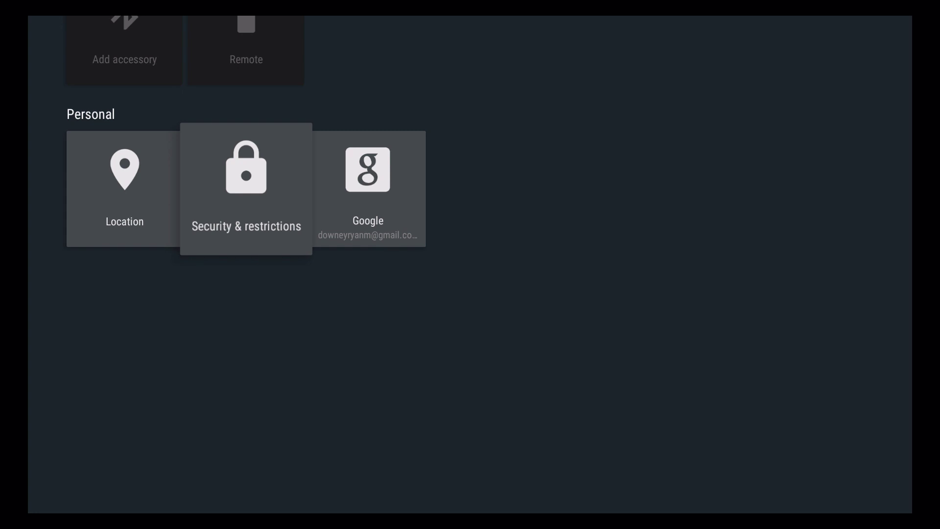
- Leave the advanced settings and open the All Apps list from the home screen
key("Up")
key("Up")
key("Up")
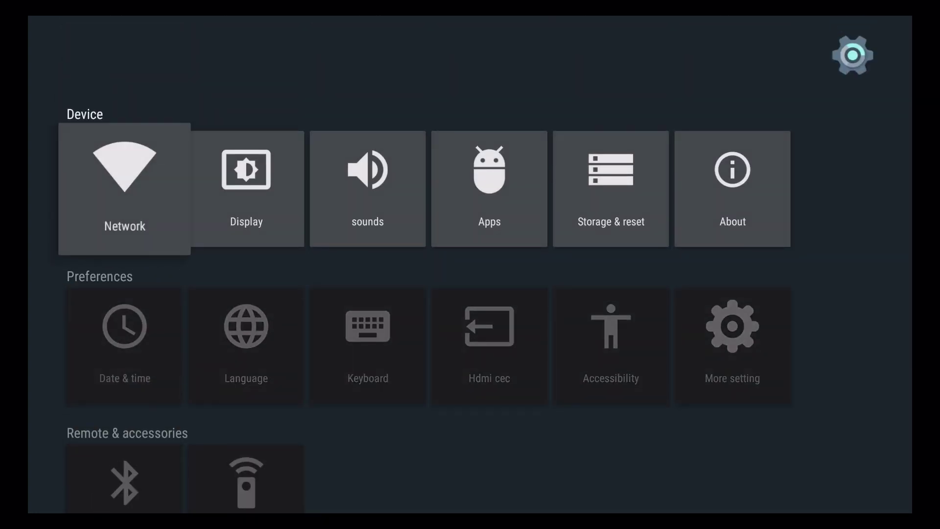
key("Escape")
key("Up")
key("Up")
key("Up")
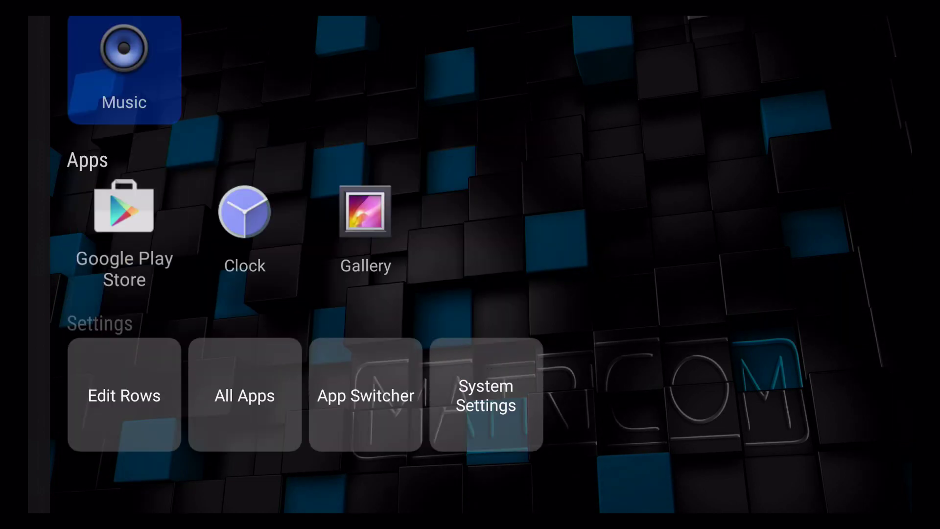
key("Down")
key("Down")
key("Down")
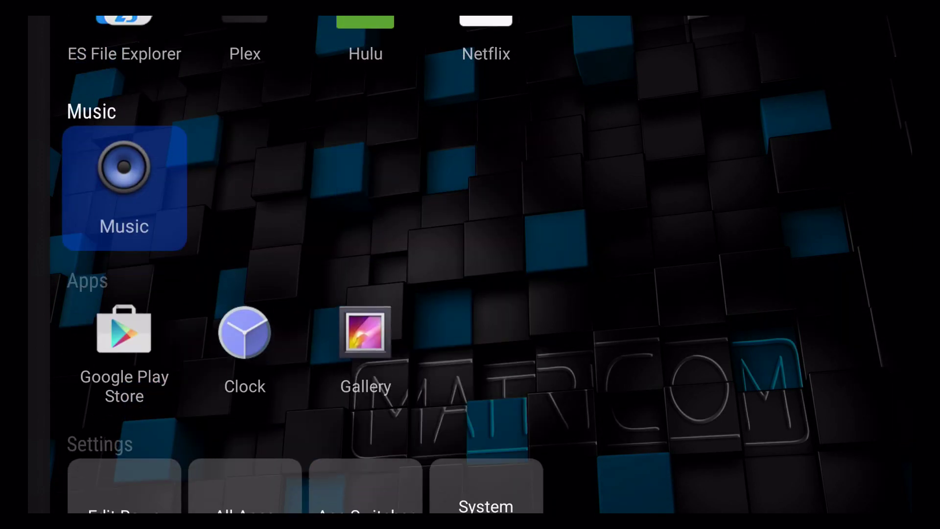
key("Right")
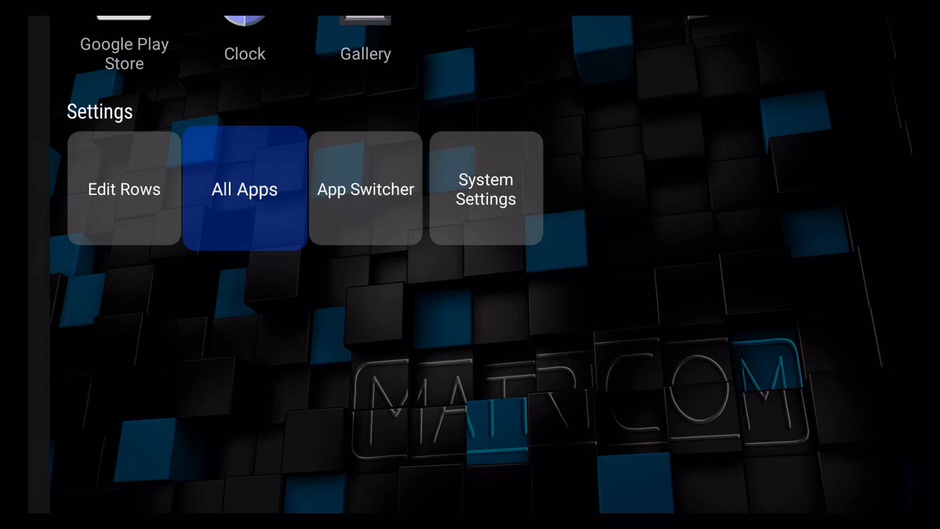
key("Return")
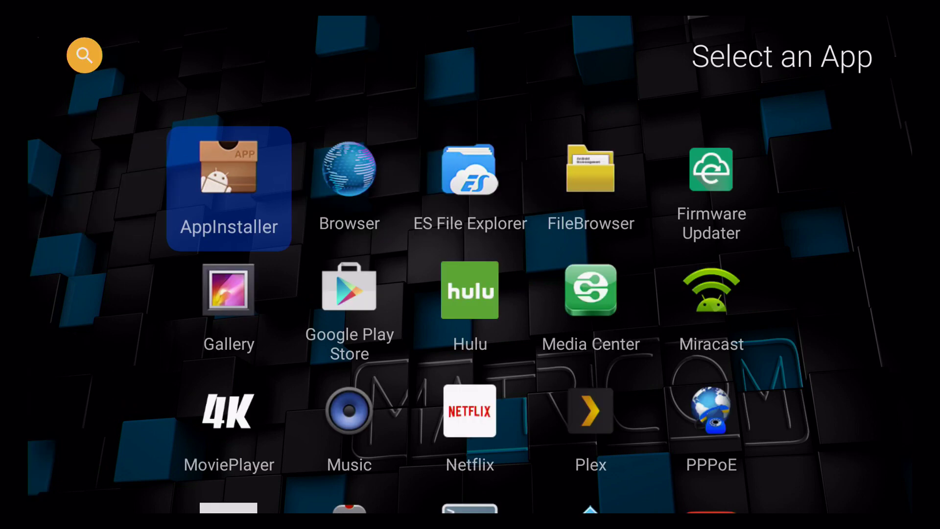
- Open AppInstaller from the app list, scan the External Storage Card for APKs, and leave the installer
key("Right")
key("Right")
key("Left")
key("Left")
key("Return")
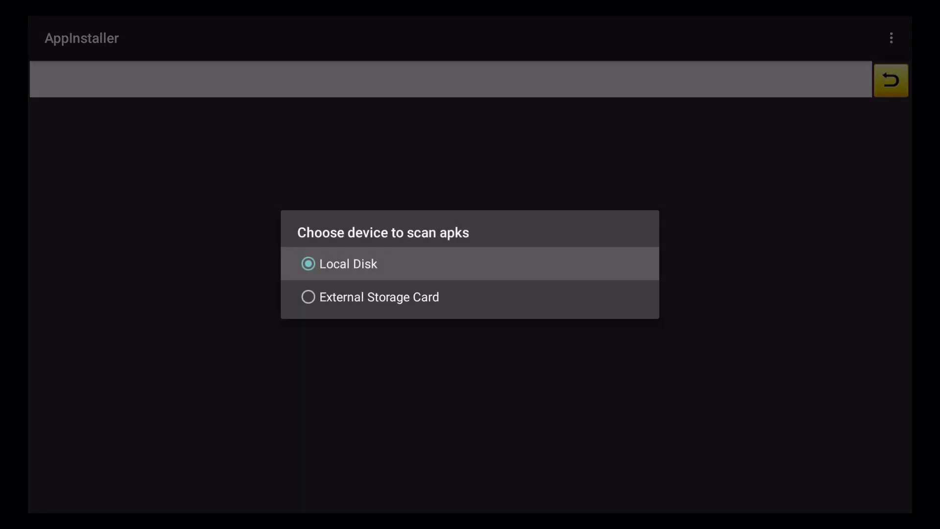
key("Down")
key("Down")
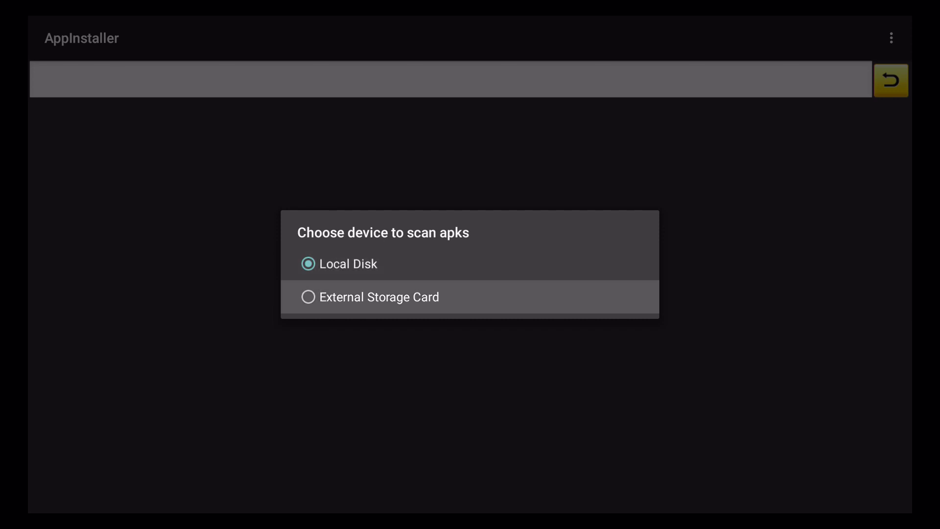
key("Return")
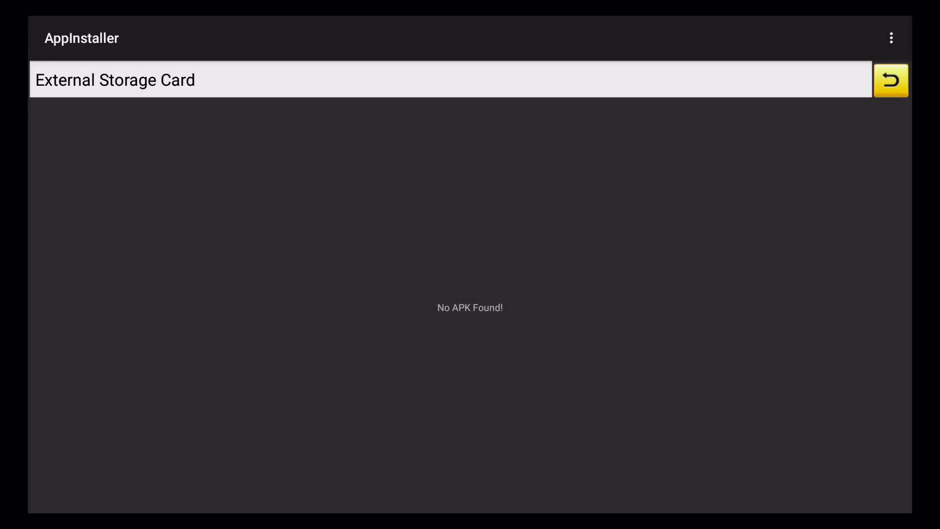
key("Escape")
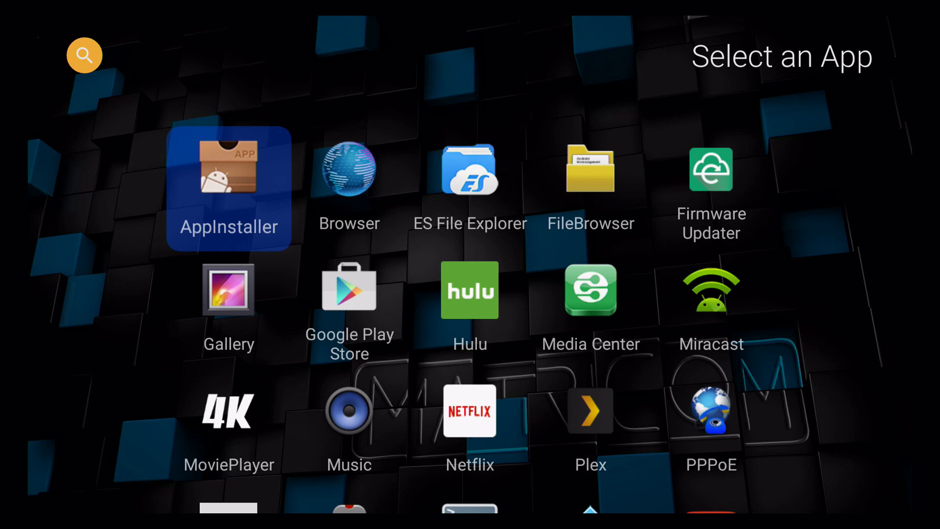
- Scan the Local Disk in AppInstaller, install kodi-16.0-Jarvis-armeabi-v7a.apk, accept the Google security check, and close the installer
key("Return")
key("Return")
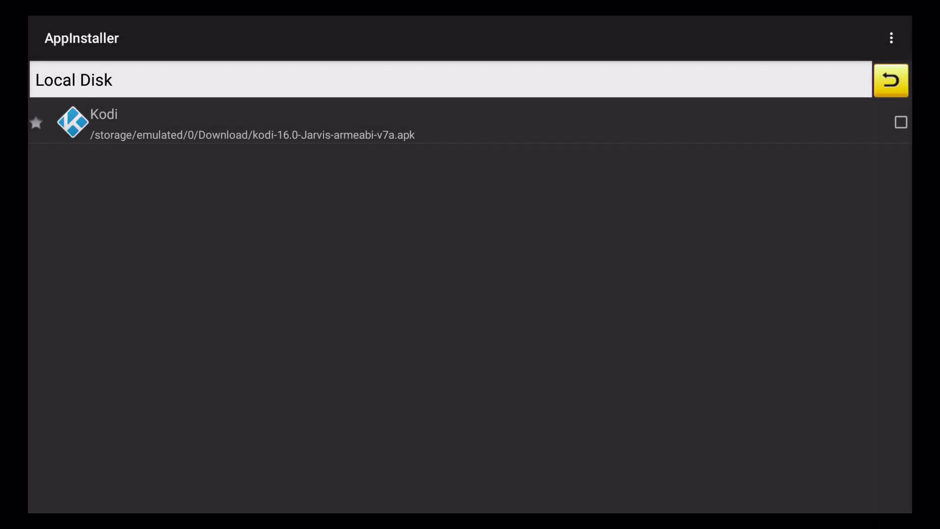
left_click(224, 133)
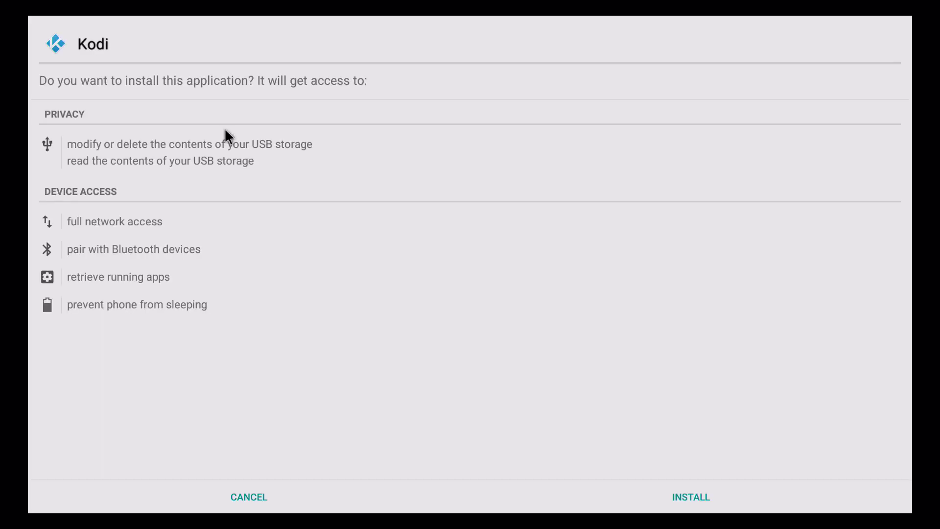
left_click(697, 490)
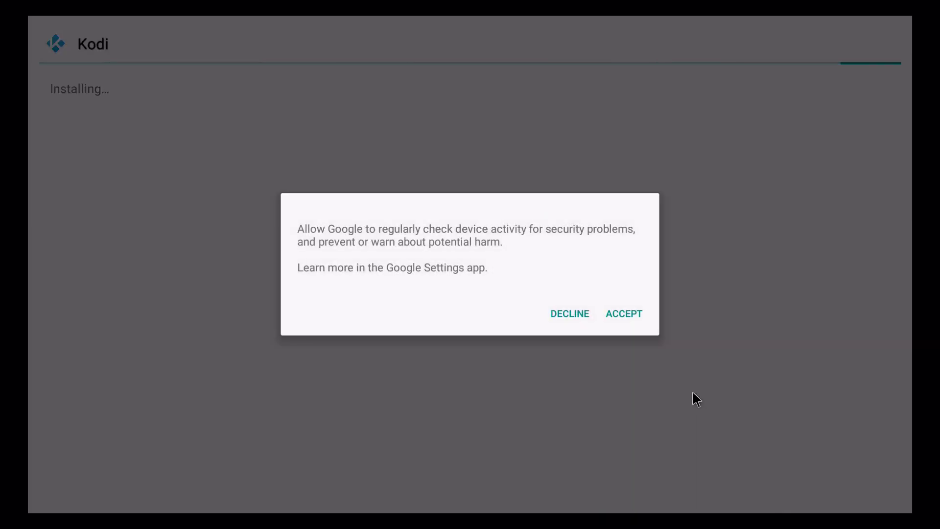
left_click(633, 313)
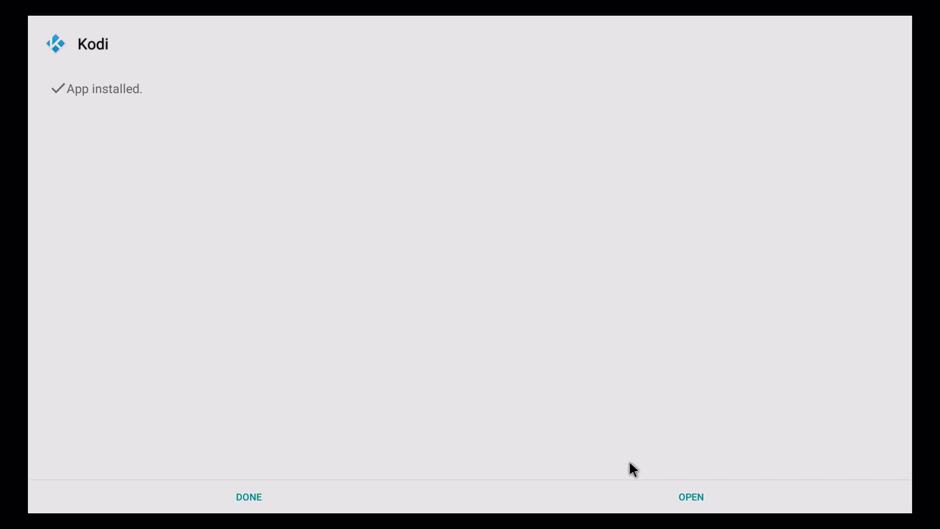
left_click(142, 503)
right_click(404, 502)
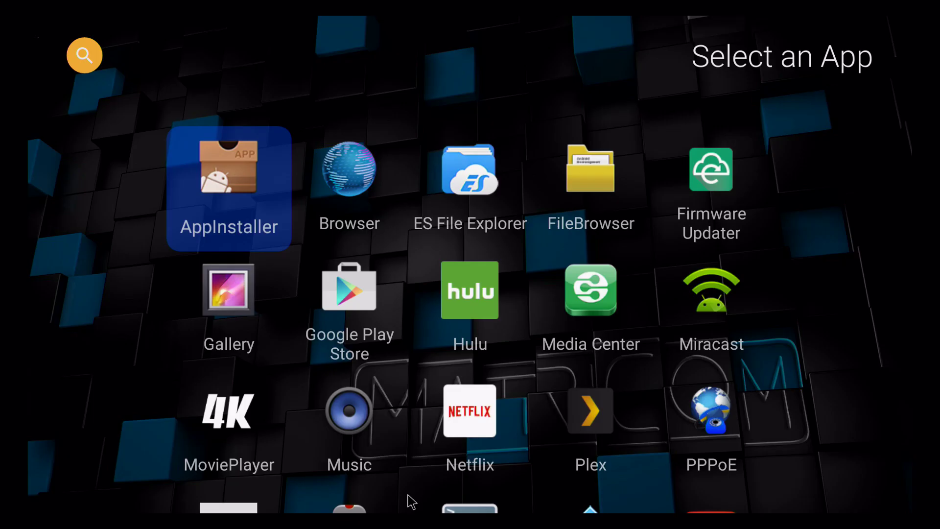
- Return to the home screen and look through the Latest Apps and Videos rows for the installed apps
right_click(437, 498)
key("Up")
key("Up")
key("Up")
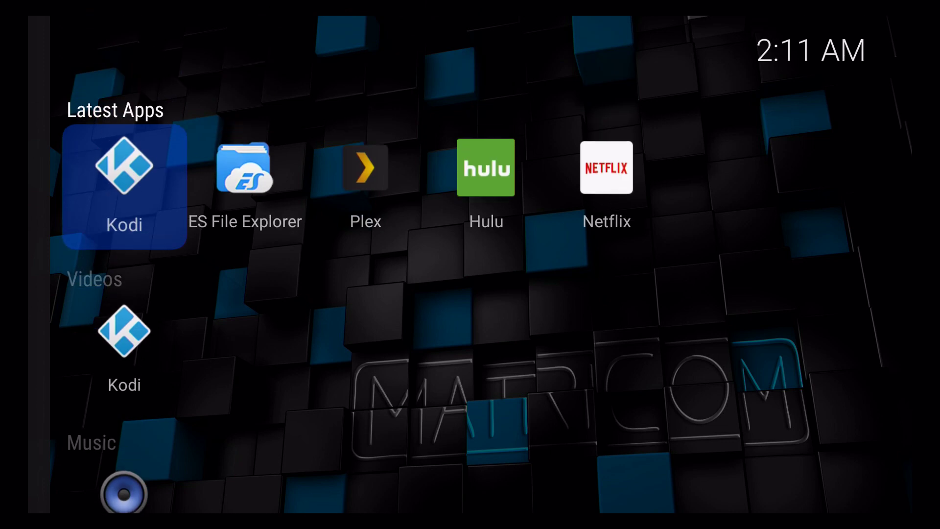
key("Right")
key("Right")
key("Right")
key("Right")
key("Left")
key("Left")
key("Left")
key("Left")
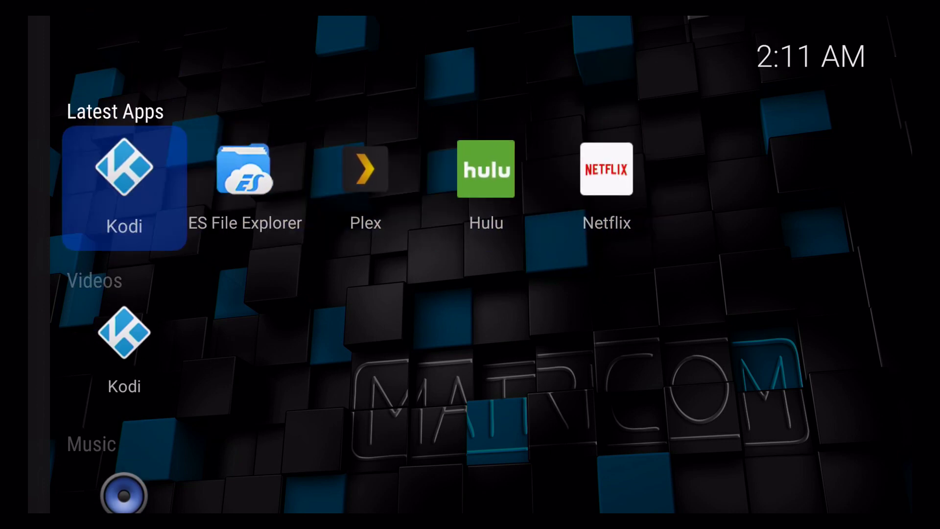
key("Right")
key("Down")
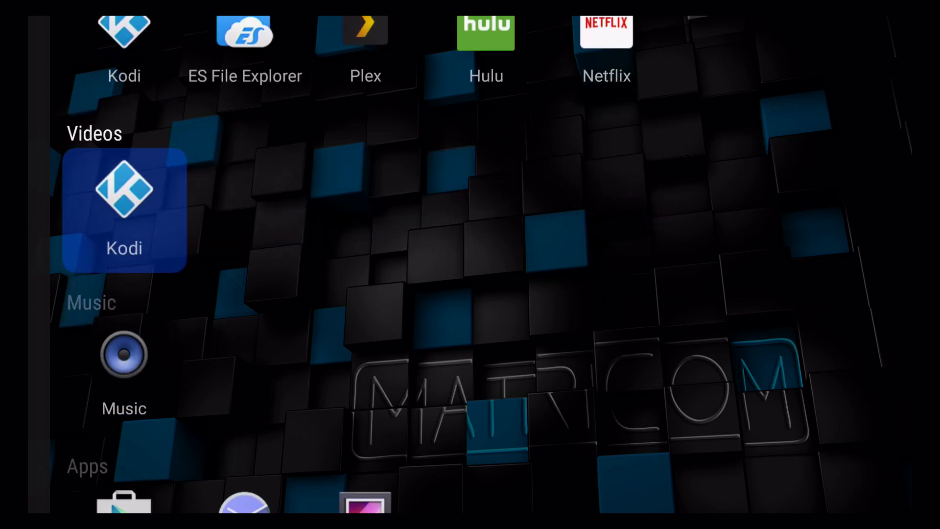
key("Up")
key("Left")
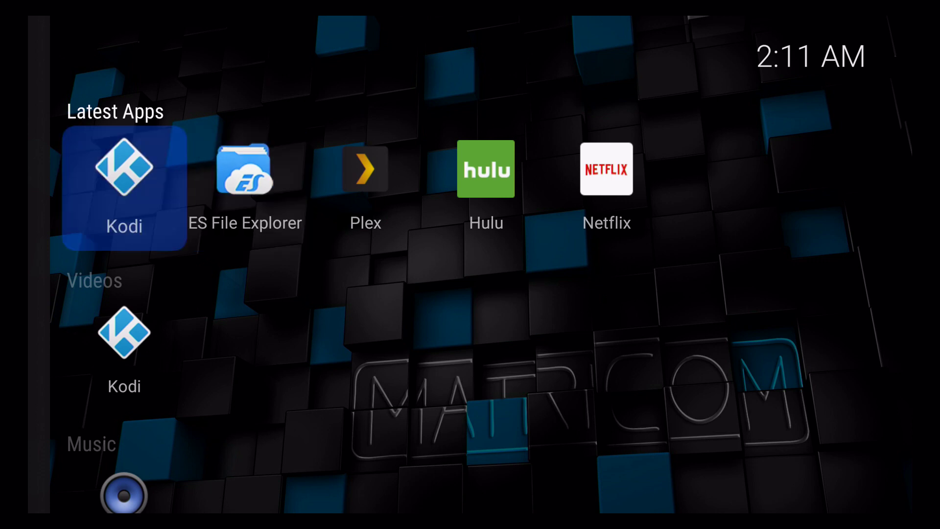
- Turn on Edit Rows in the home screen's Settings row and go to the Videos row's edit option
key("Left")
key("Down")
key("Right")
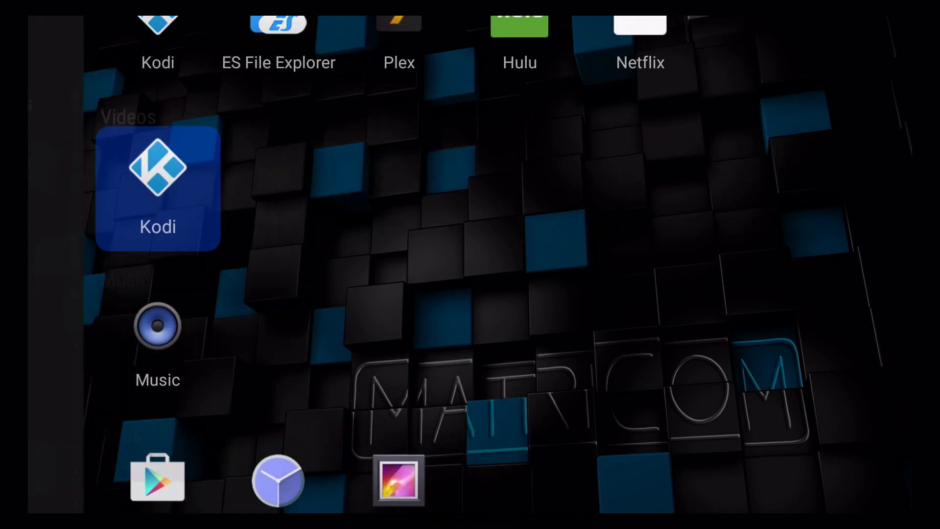
key("Down")
key("Down")
key("Down")
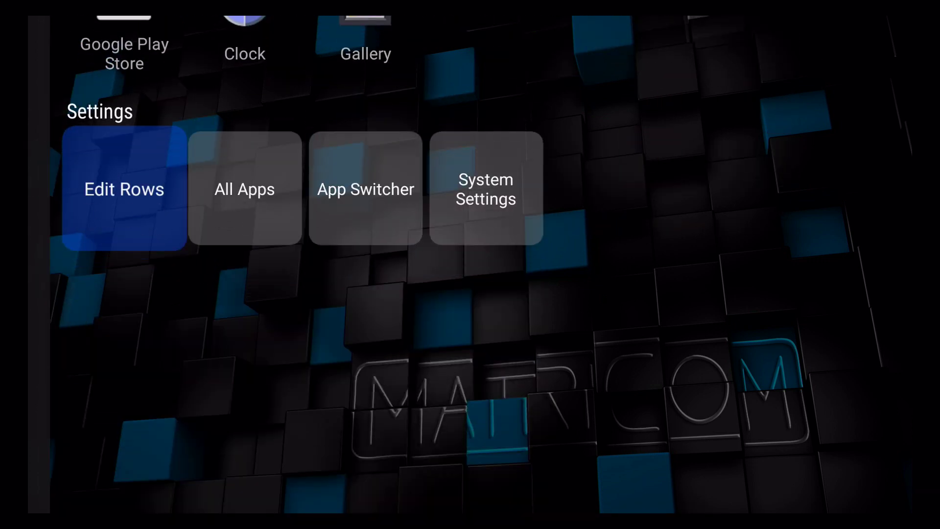
key("Up")
key("Up")
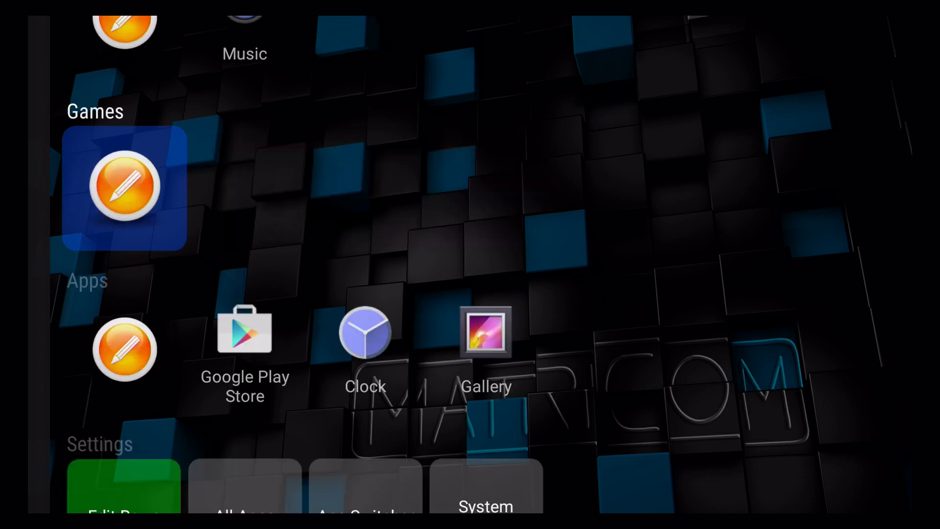
key("Up")
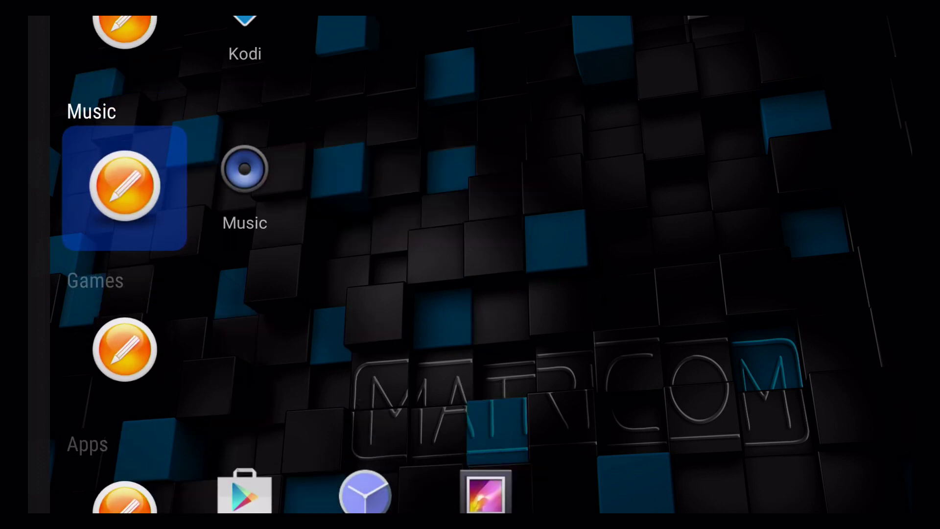
key("Up")
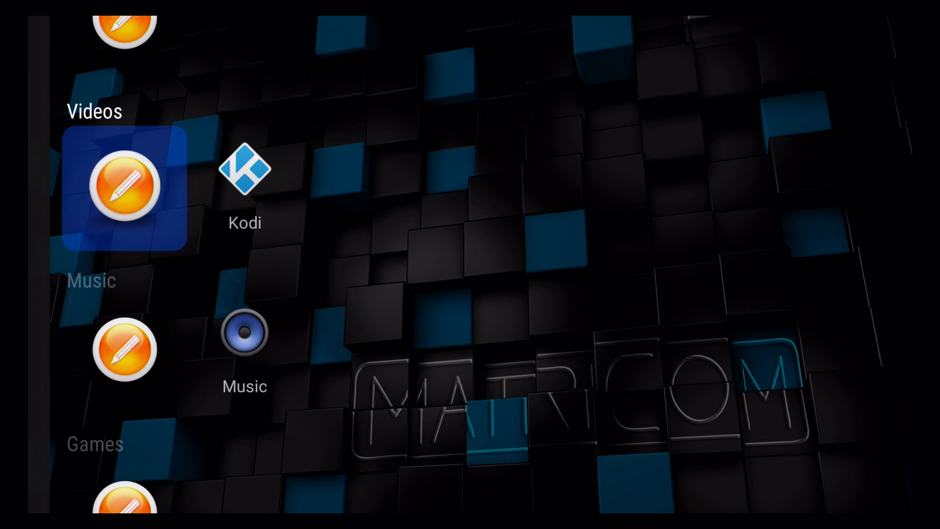
- Open the app picker for the Videos row and add Netflix
key("Return")
key("Right")
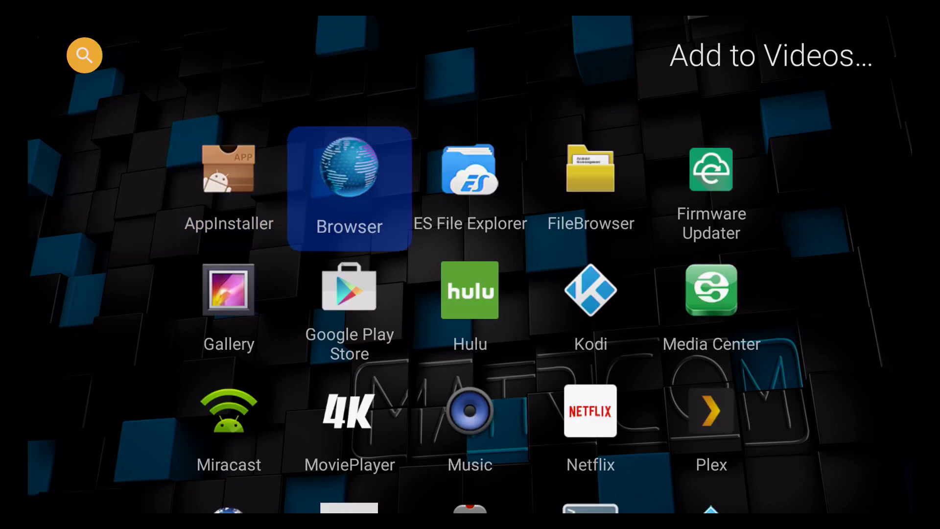
key("Right")
key("Right")
key("Down")
key("Down")
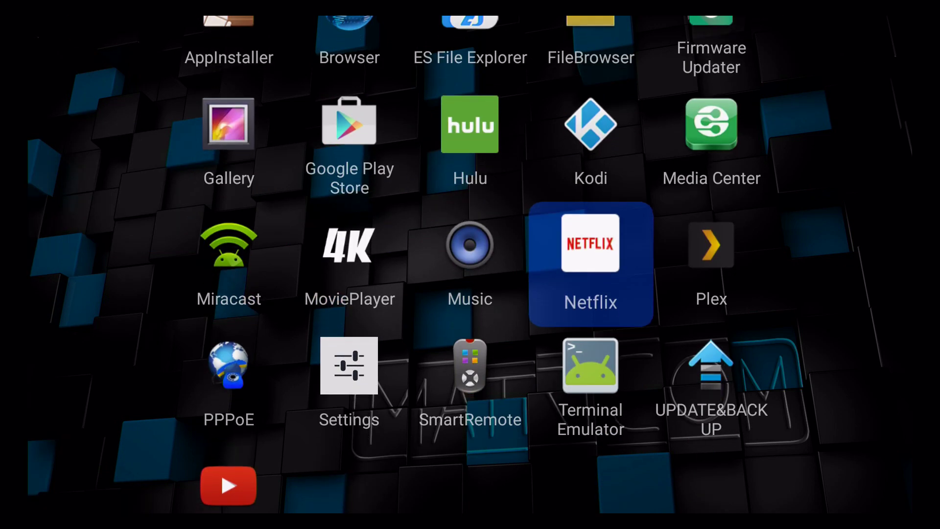
- Add Hulu and Plex to the Videos row, check the remaining apps, and close the app picker
key("Left")
key("Up")
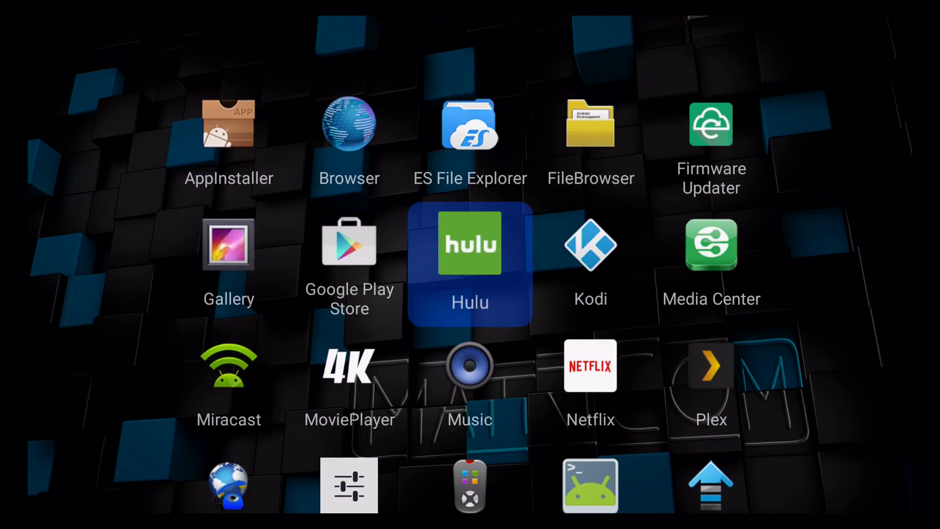
key("Down")
key("Right")
key("Right")
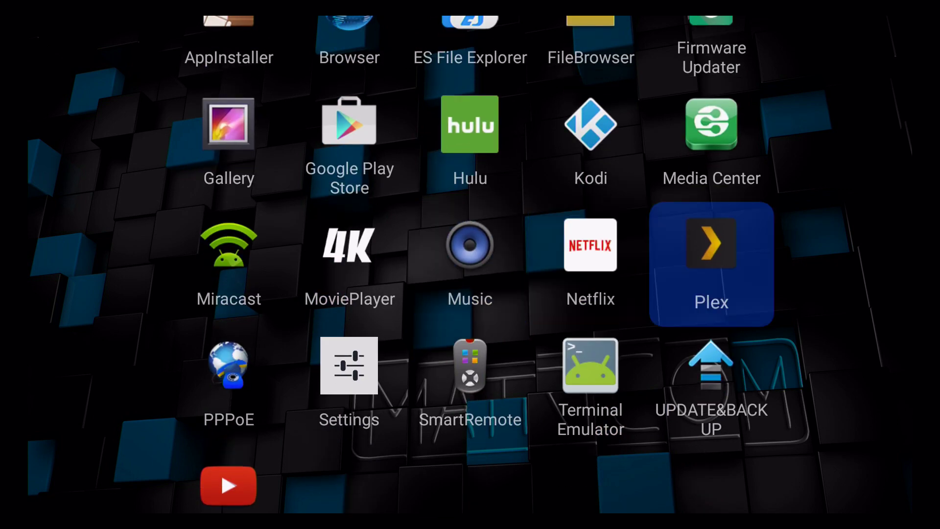
key("Down")
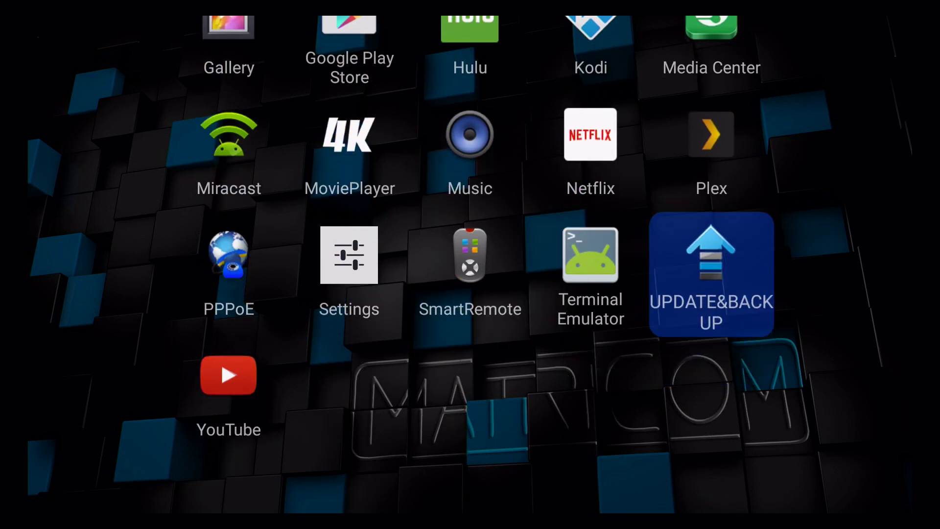
key("Left")
key("Left")
key("Up")
key("Up")
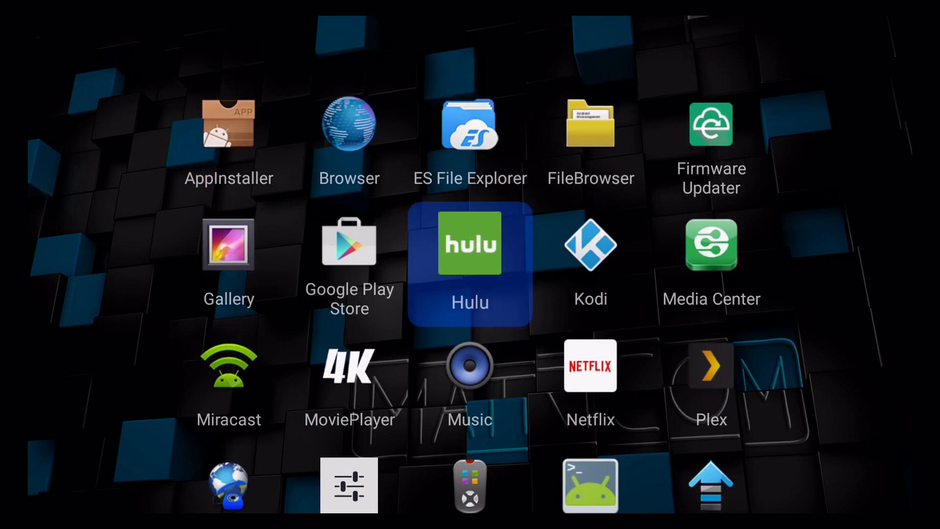
key("Escape")
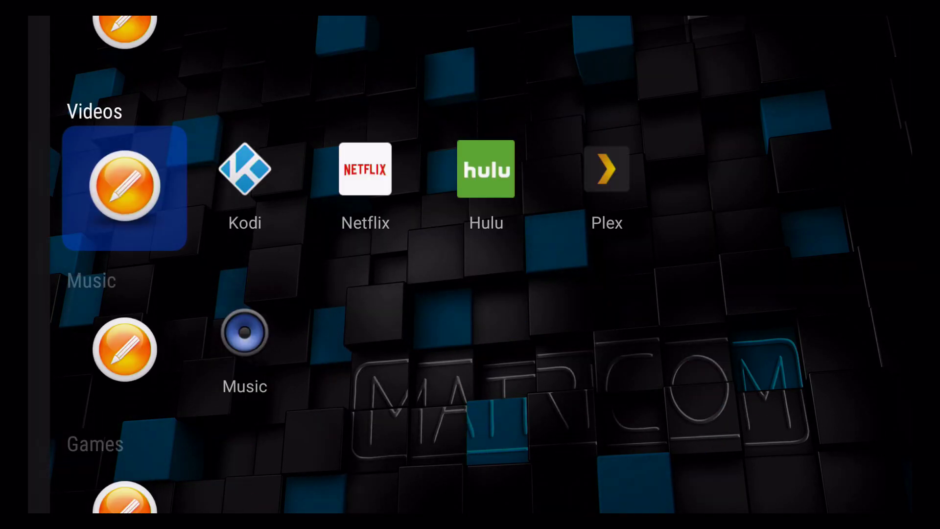
- Look through the apps in the Videos row from one end to the other
key("Right")
key("Right")
key("Right")
key("Right")
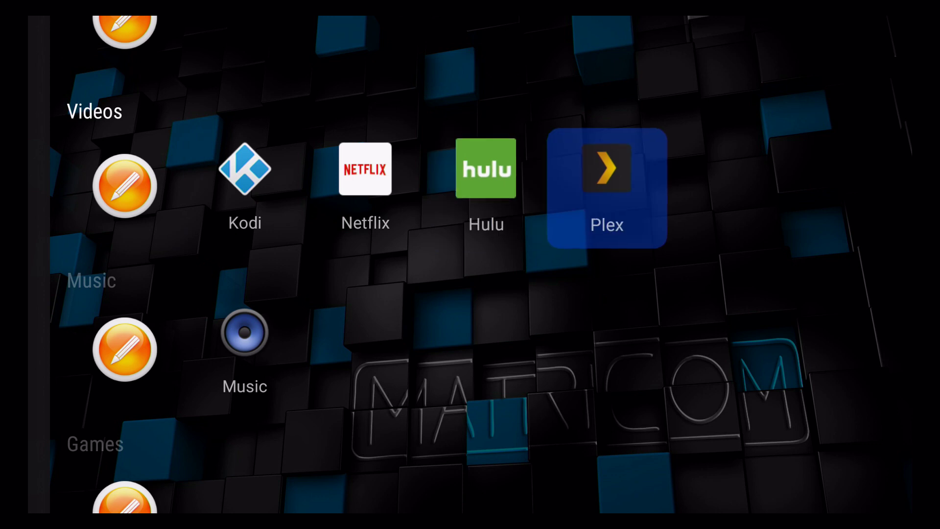
key("Left")
key("Left")
key("Left")
key("Left")
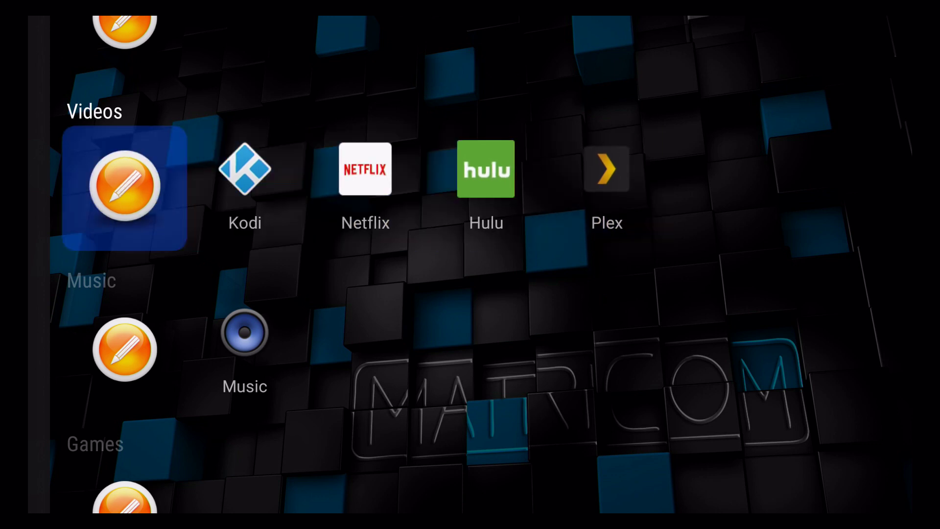
- Open the Google Play Store from the home screen's Apps row
key("Down")
key("Down")
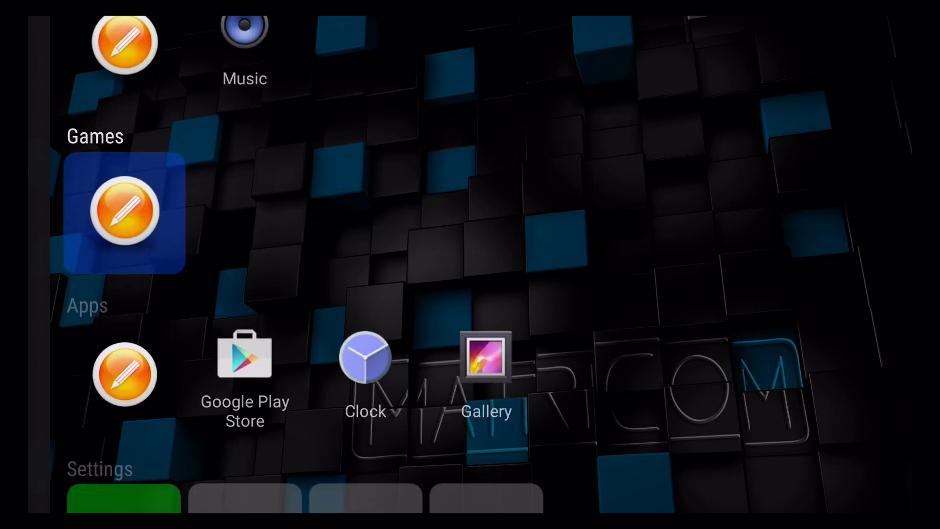
key("Down")
key("Right")
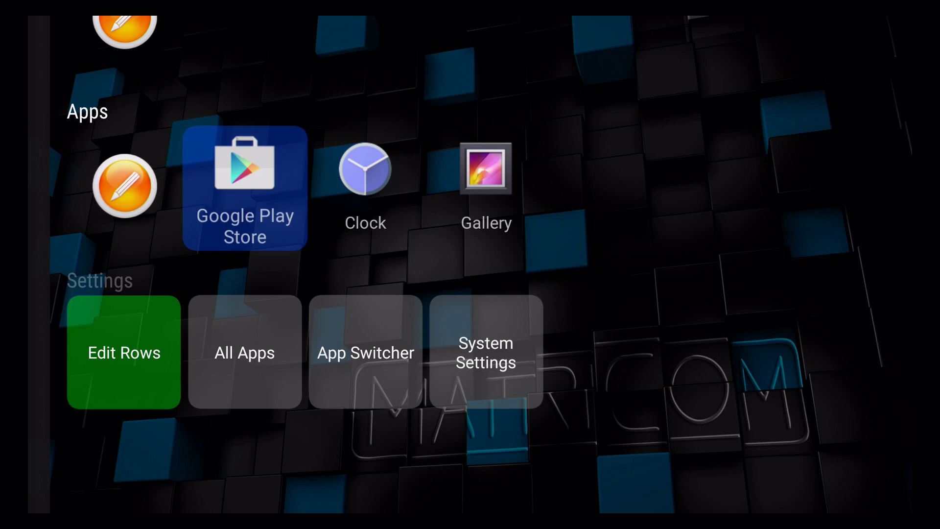
key("Return")
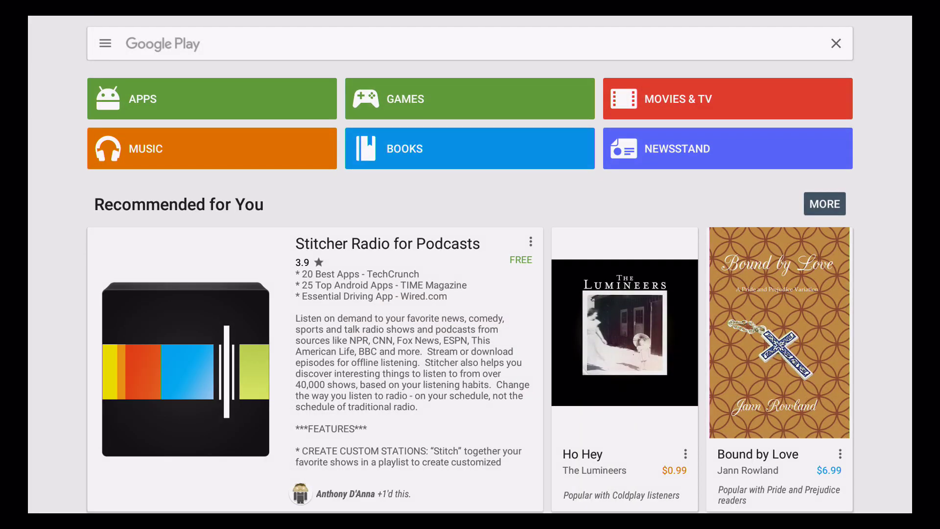
- Search the Play Store for pandora, install Pandora Radio with its permissions accepted, and return to the search results
left_click(342, 39)
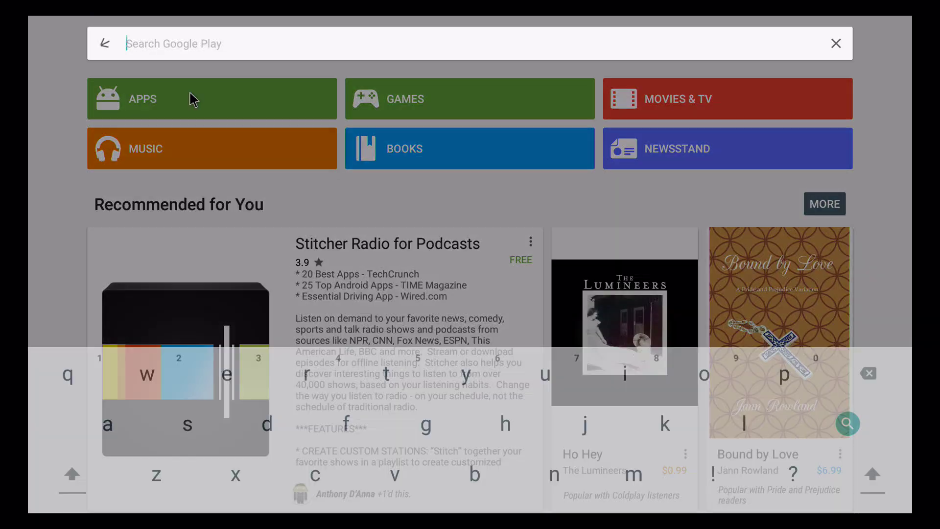
type("pandora")
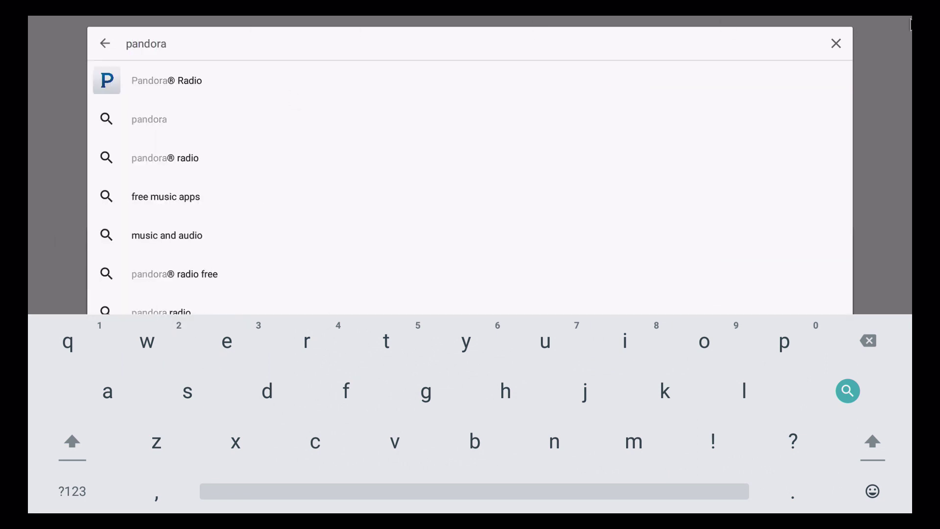
left_click(856, 395)
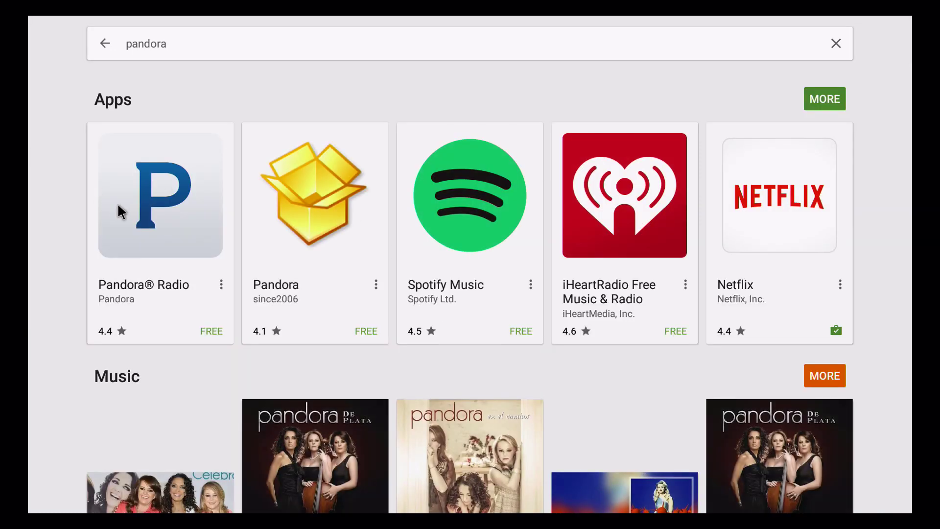
left_click(131, 208)
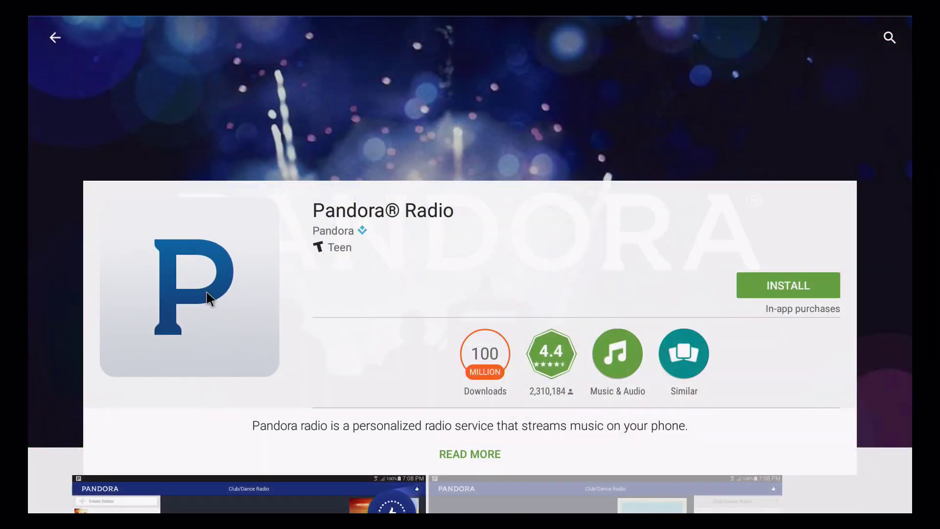
left_click(752, 286)
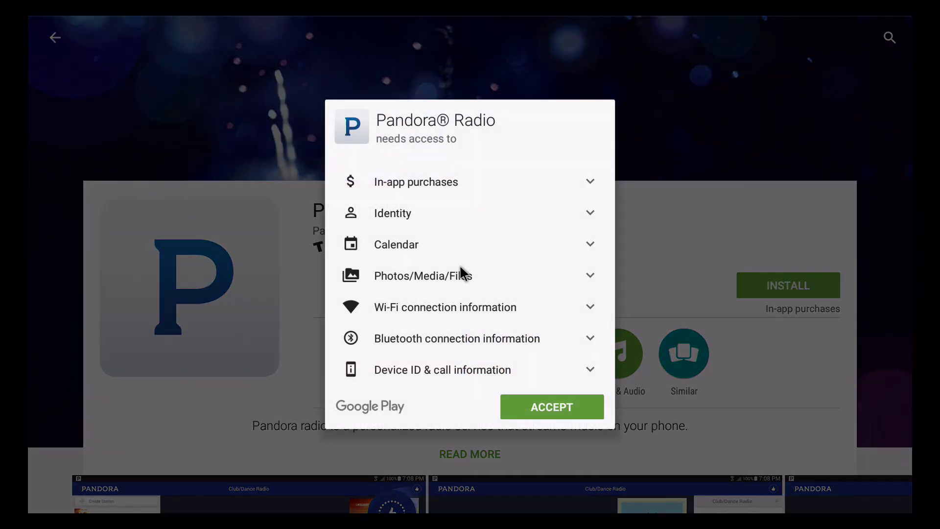
left_click(573, 397)
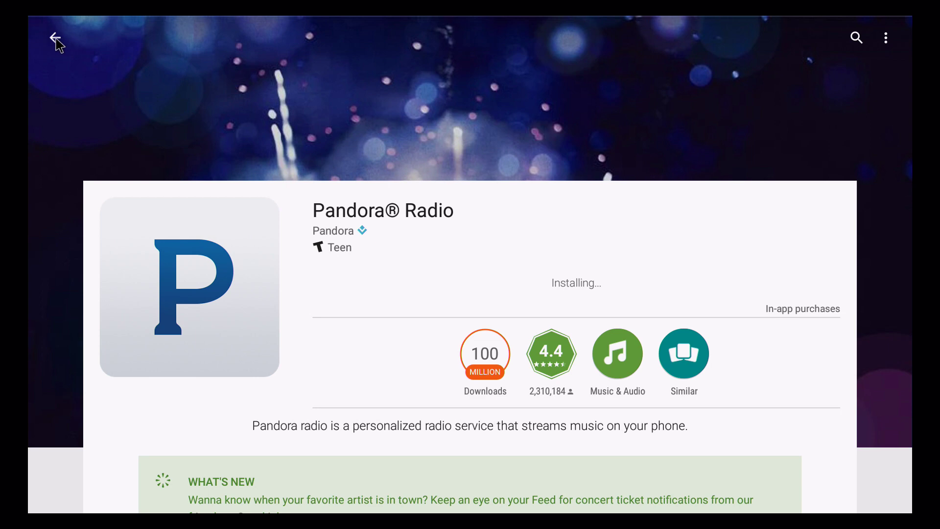
left_click(55, 38)
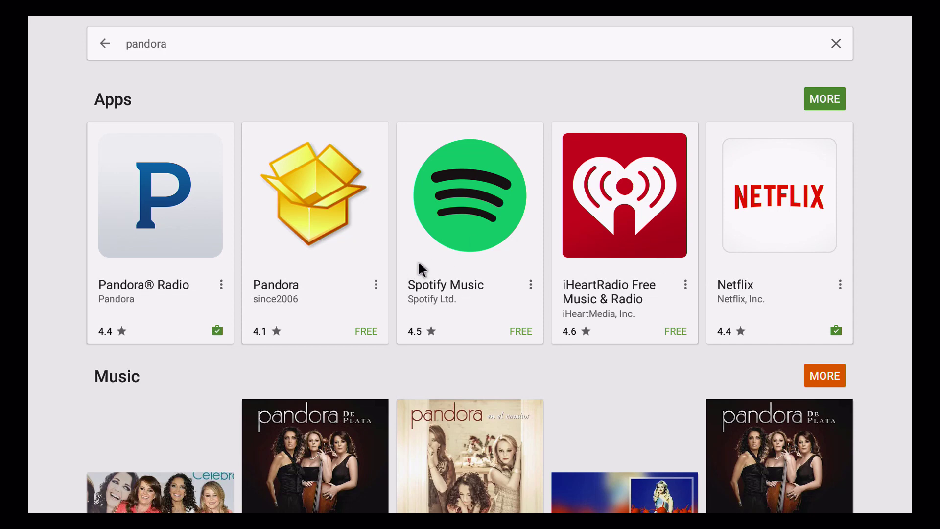
- Install iHeartRadio Free Music & Radio from the search results, accept its permissions, and return to the results
left_click(618, 268)
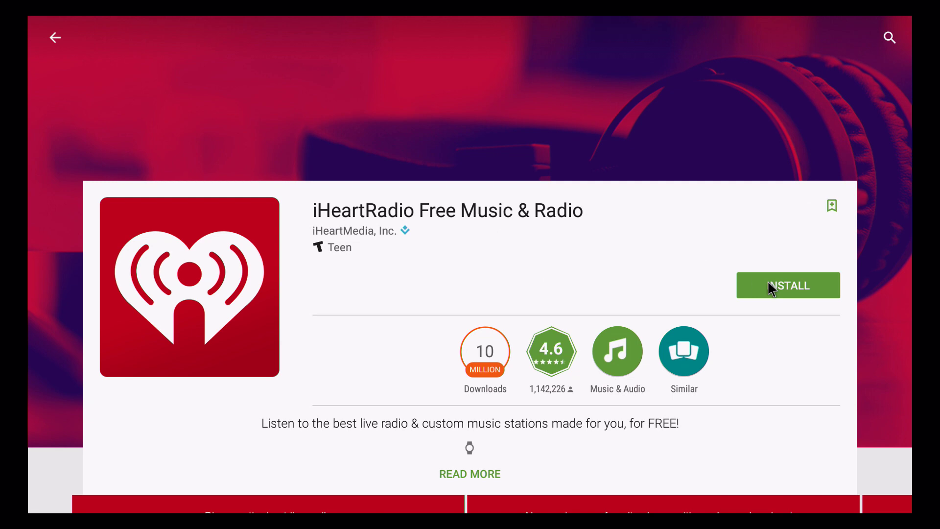
left_click(768, 281)
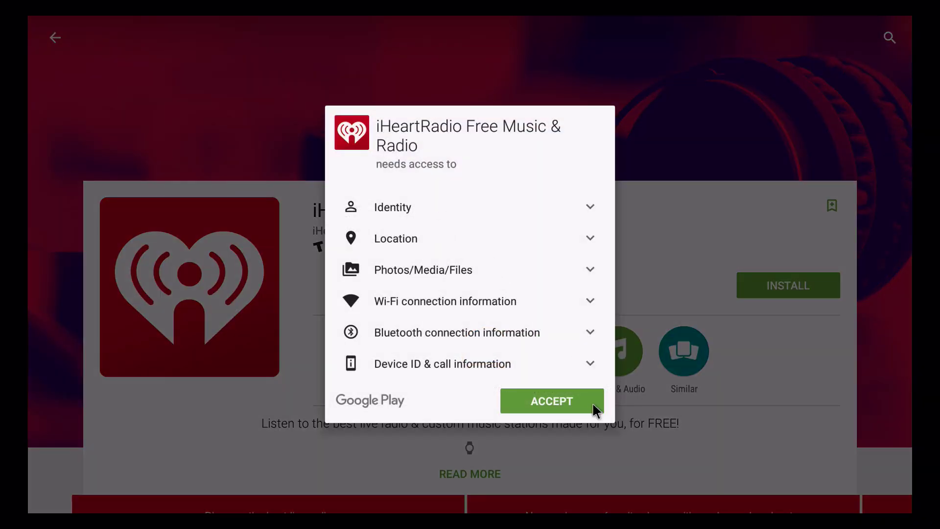
left_click(592, 402)
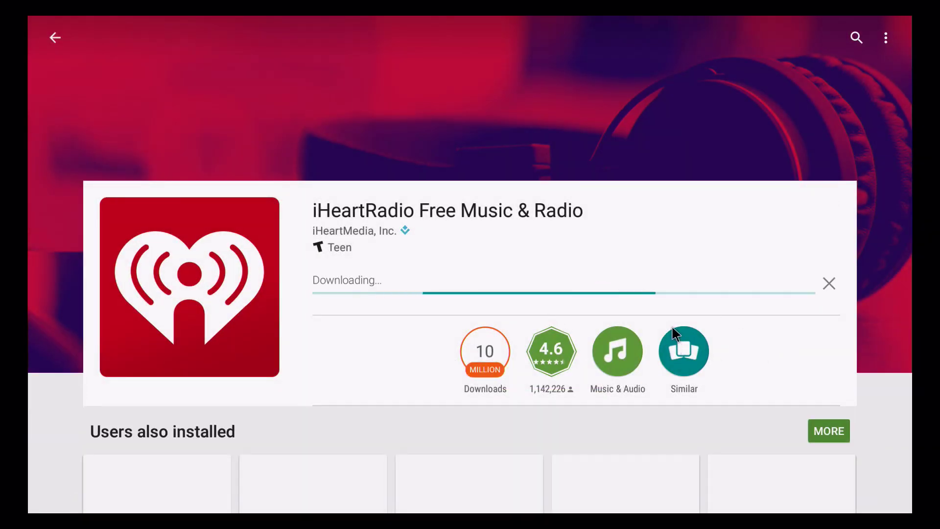
key("Escape")
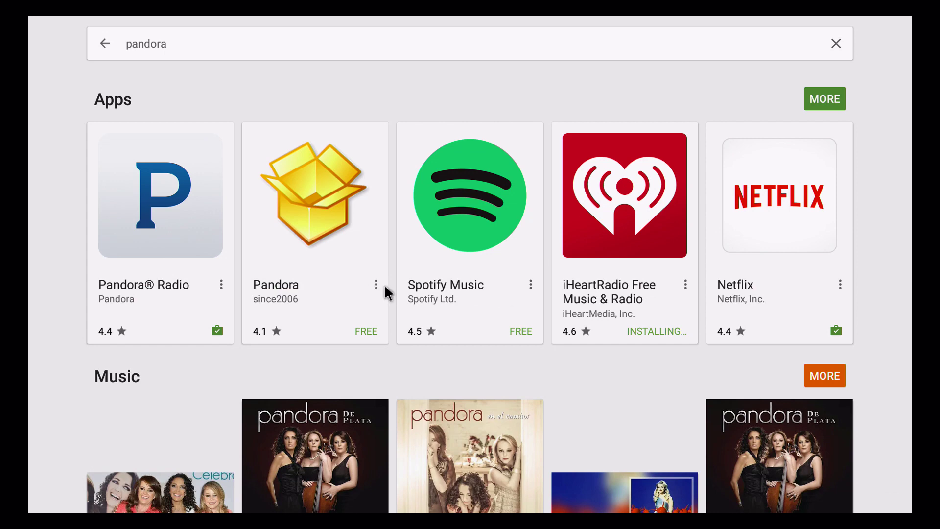
- Install Spotify Music from the search results and accept its permissions
left_click(466, 280)
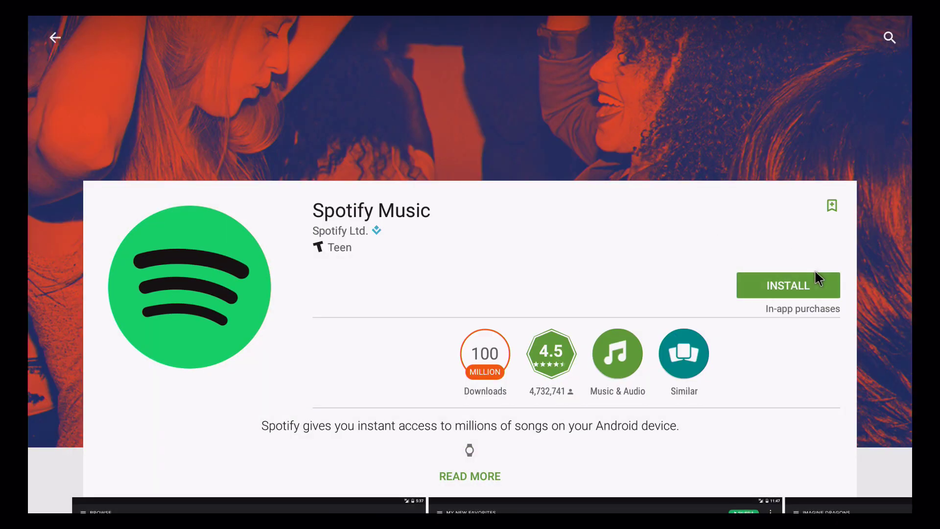
left_click(815, 274)
left_click(563, 394)
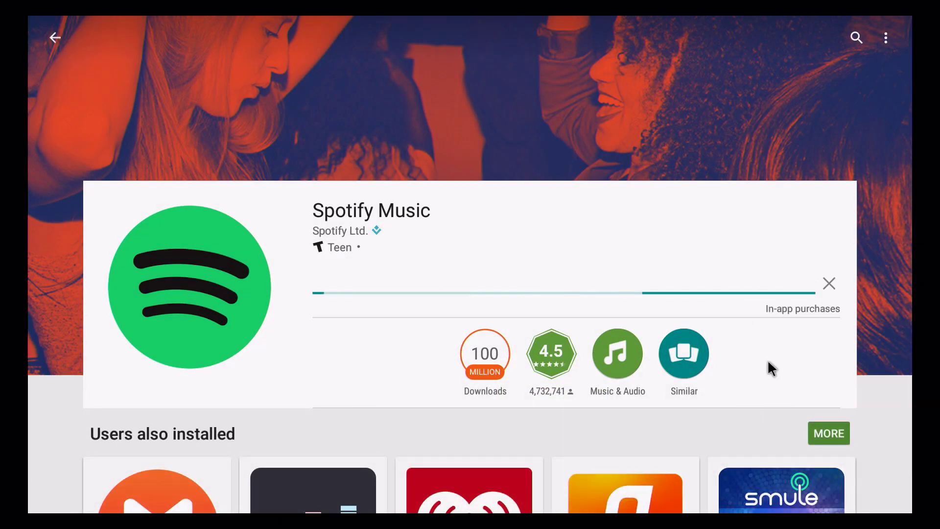
- Install Sing! Karaoke by Smule from Spotify's related apps, accept its permissions, and go back to the home screen
scroll(797, 375, "down", 10)
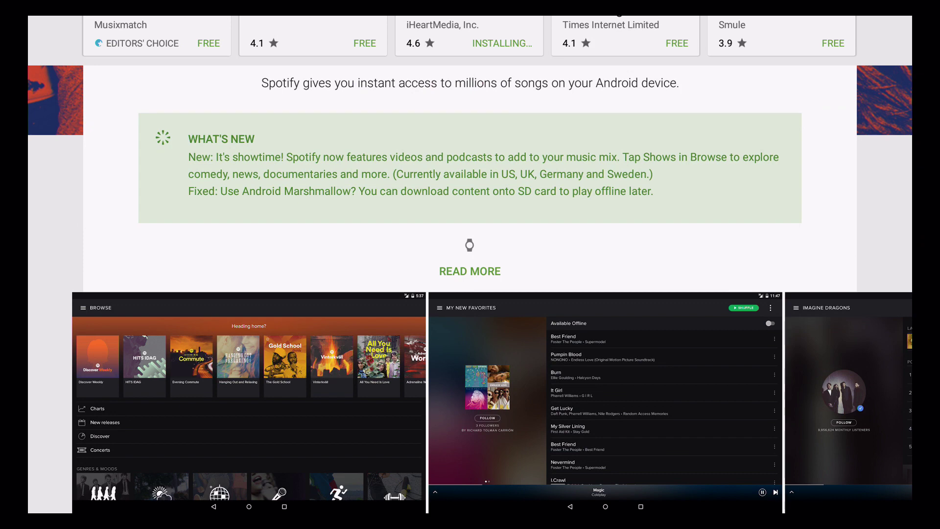
scroll(493, 286, "up", 1)
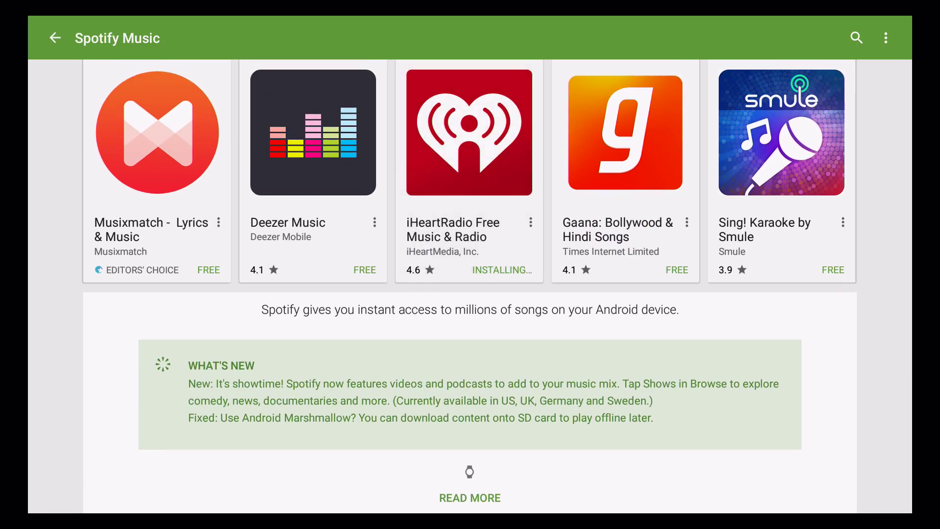
left_click(803, 130)
left_click(814, 285)
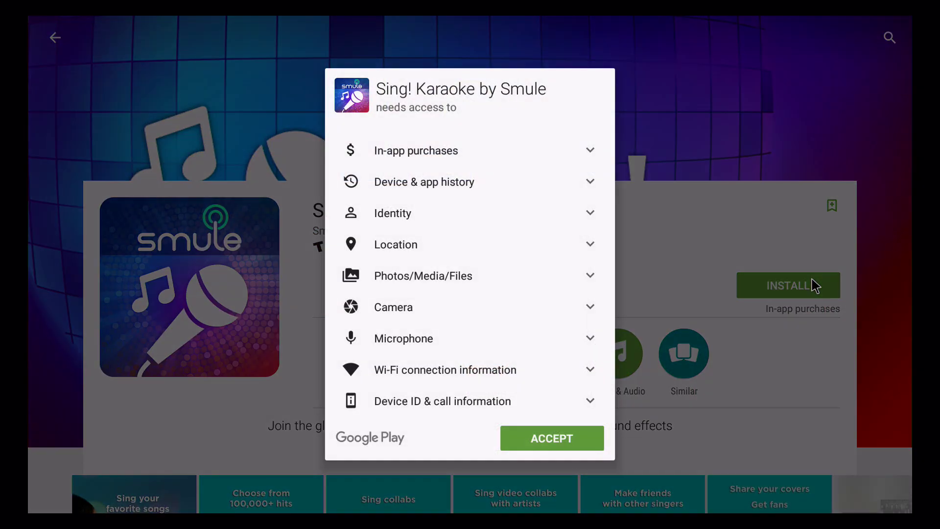
left_click(530, 444)
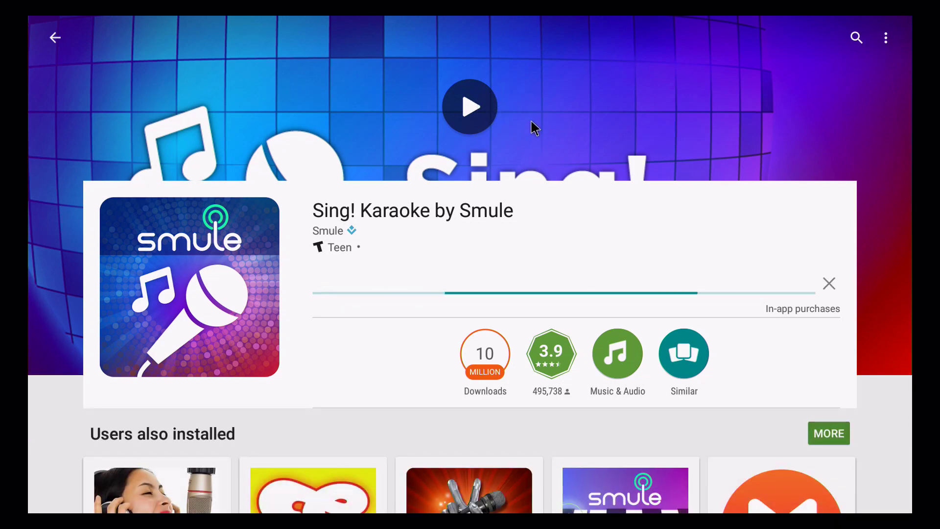
key("Escape")
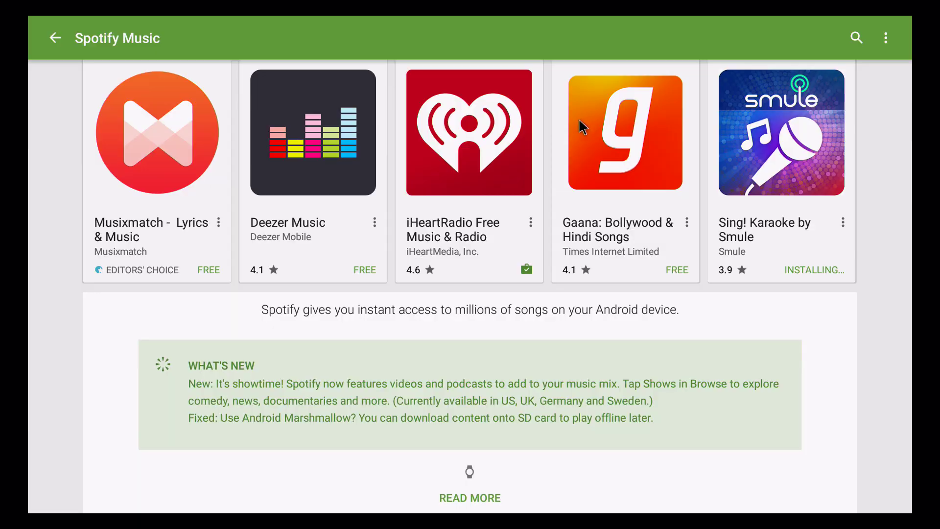
key("Escape")
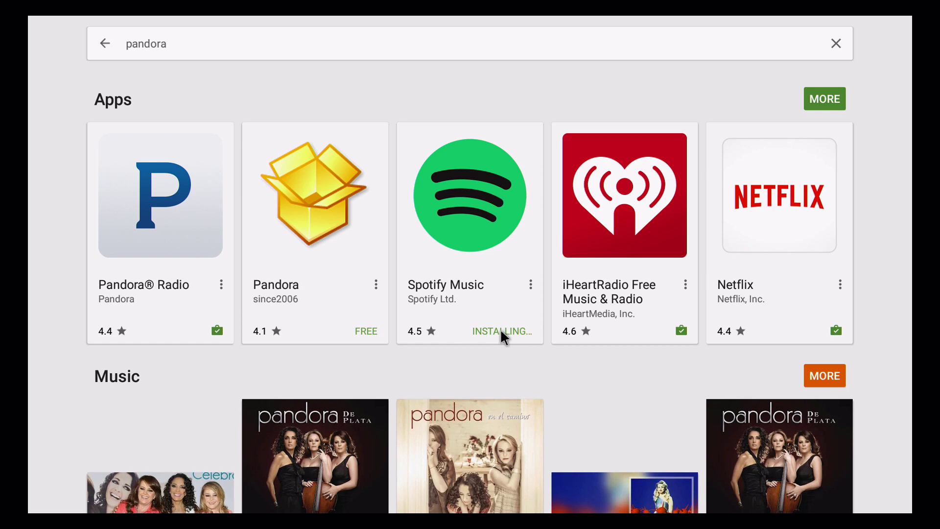
key("Escape")
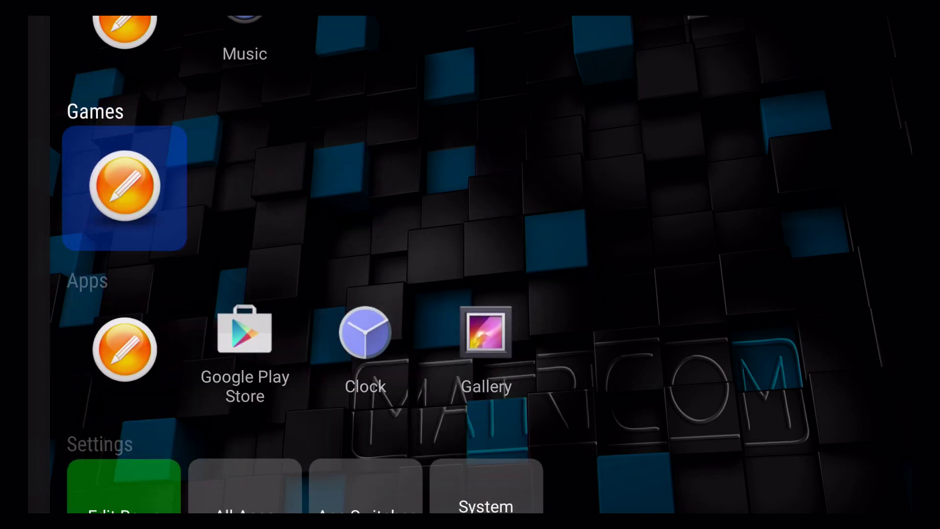
- Open the app picker for the Music row and add iHeartRadio
key("Up")
key("Return")
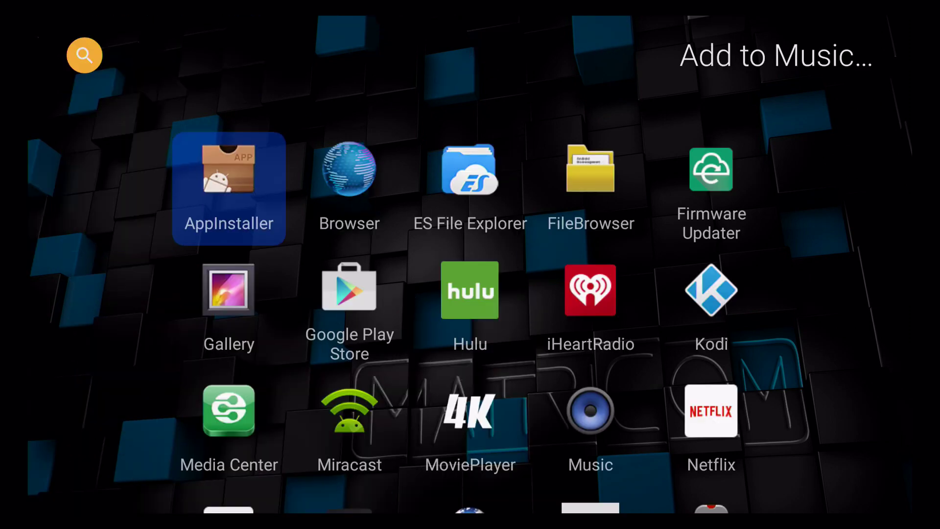
key("Right")
key("Right")
key("Down")
key("Right")
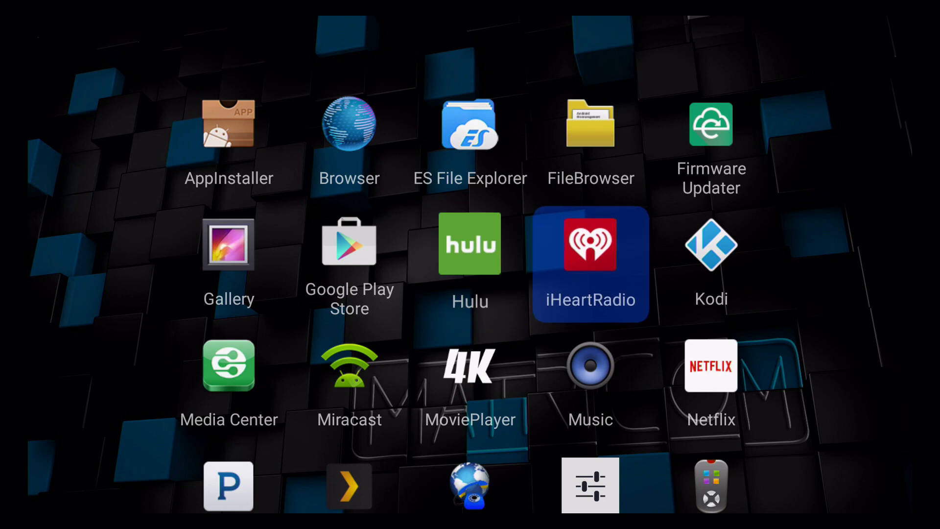
- Look through the remaining apps in the picker and add Pandora to the Music row
key("Left")
key("Left")
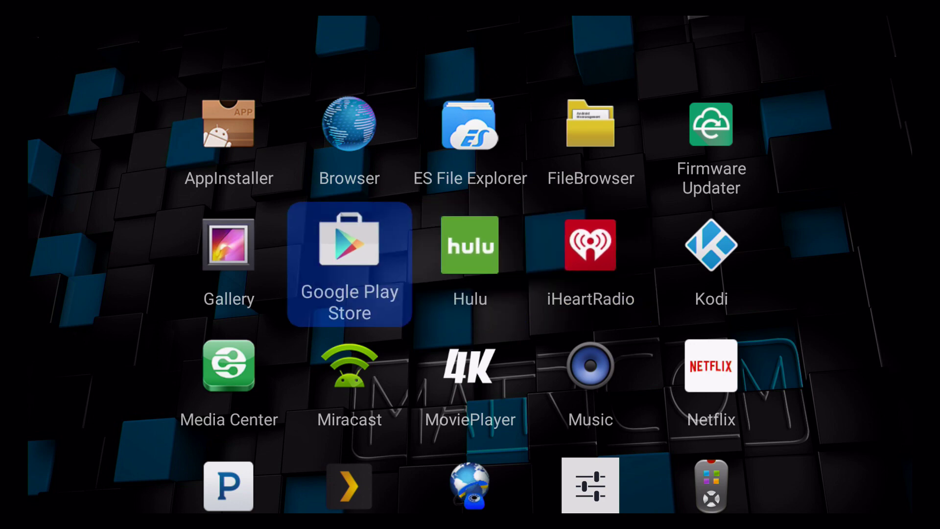
key("Down")
key("Down")
key("Left")
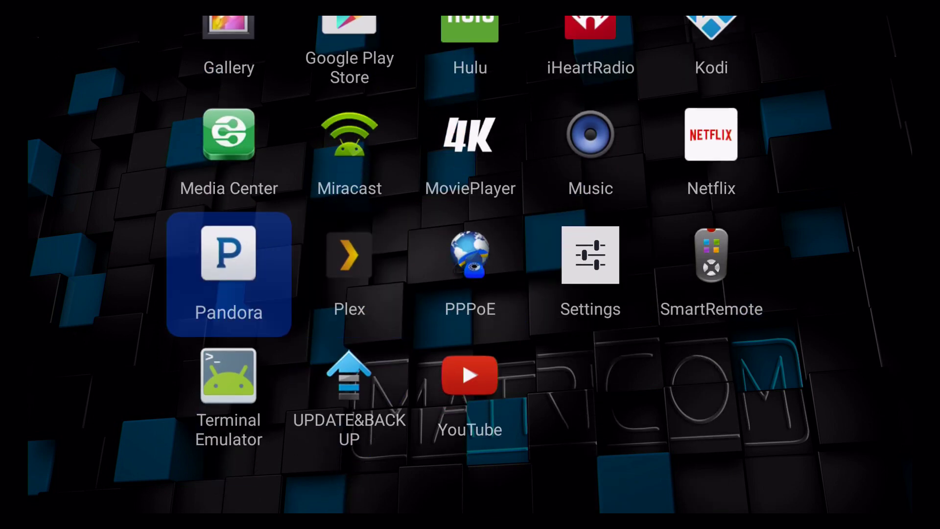
key("Up")
key("Up")
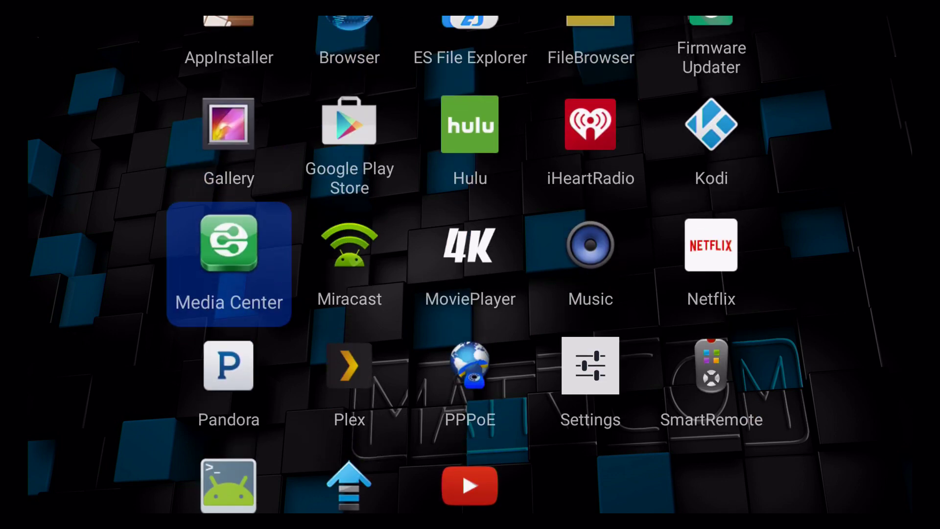
key("Up")
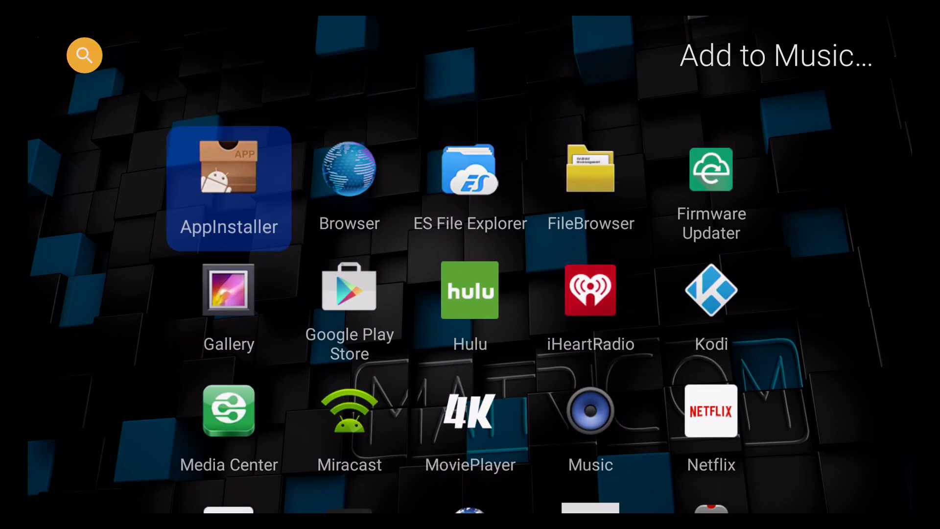
key("Down")
key("Down")
key("Down")
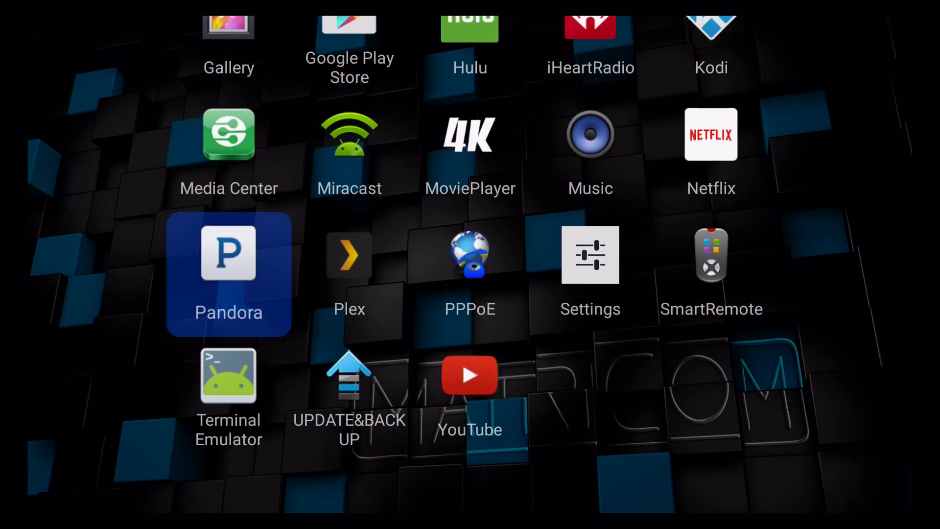
key("Return")
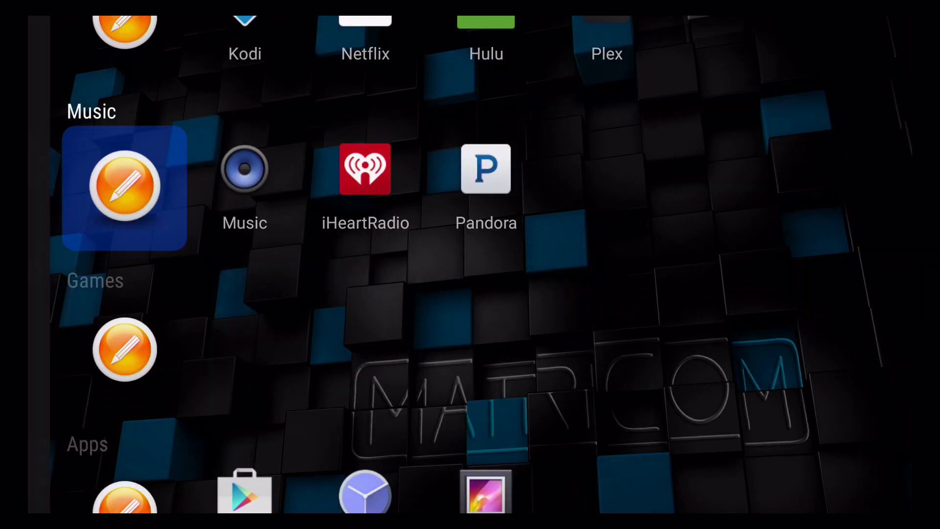
- Turn off row editing from the home screen's Settings row
key("Down")
key("Down")
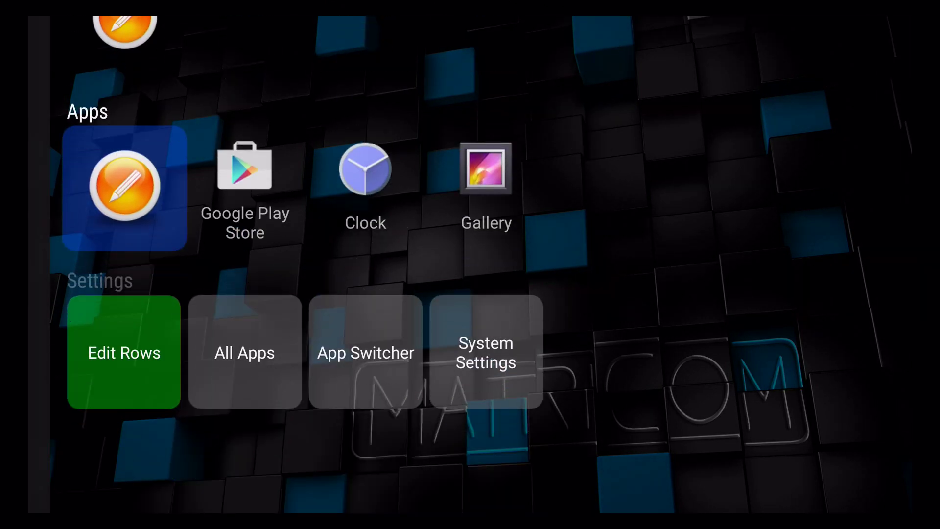
key("Down")
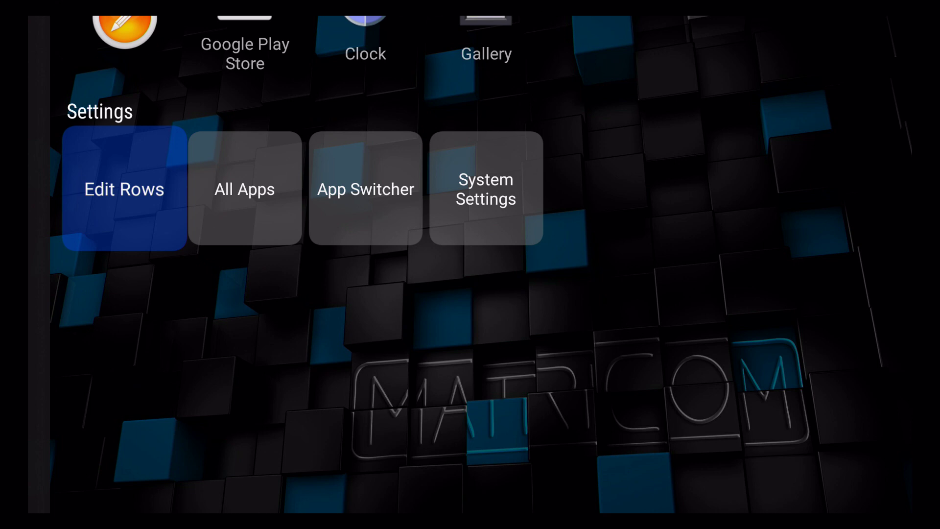
key("Return")
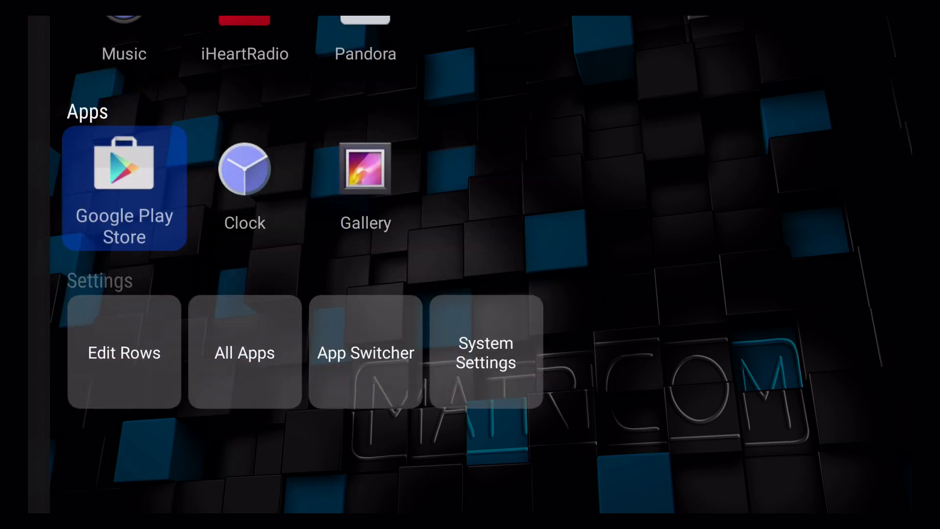
- Look through the newly installed apps in the Latest Apps row and return to the start of the Videos row
key("Up")
key("Up")
key("Up")
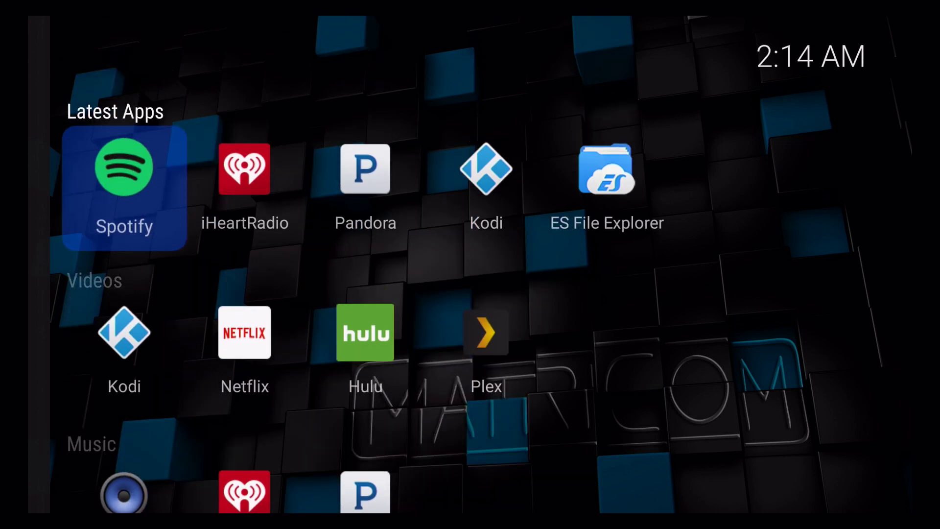
key("Right")
key("Right")
key("Right")
key("Right")
key("Left")
key("Left")
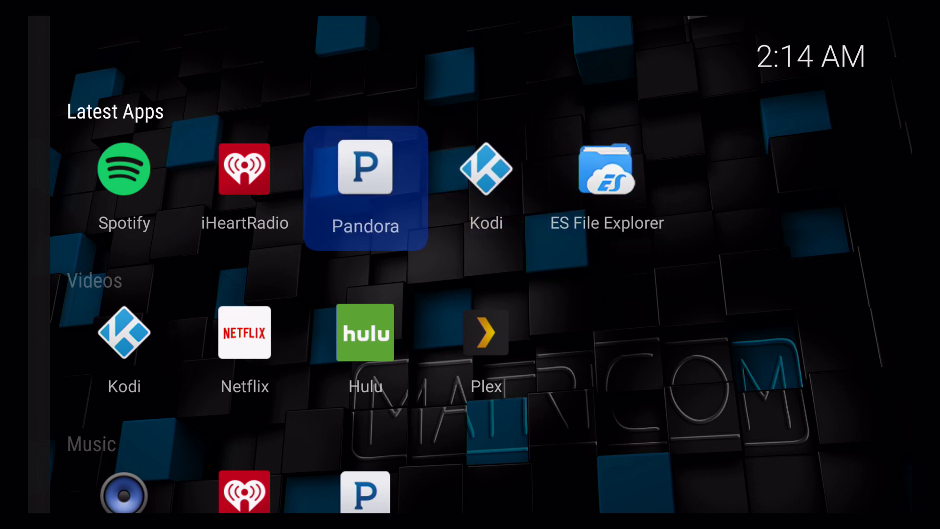
key("Right")
key("Right")
key("Right")
key("Left")
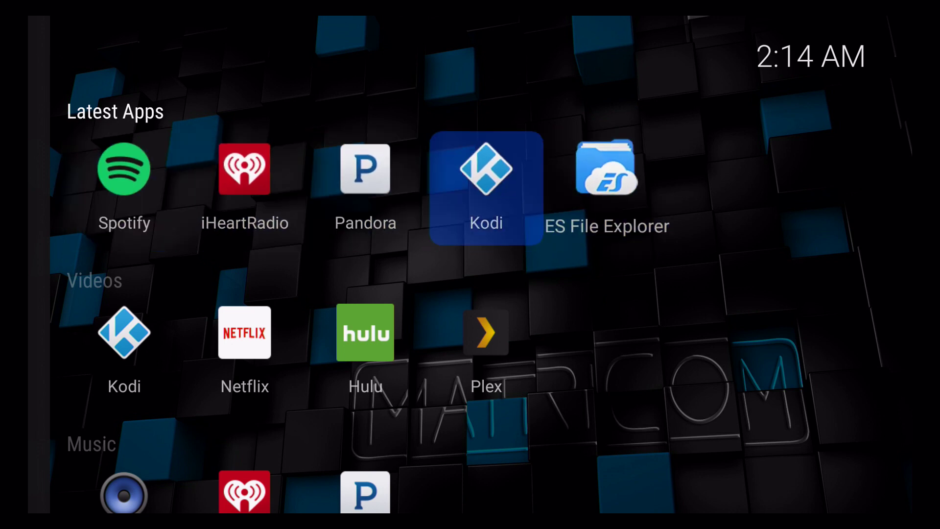
key("Left")
key("Left")
key("Down")
key("Left")
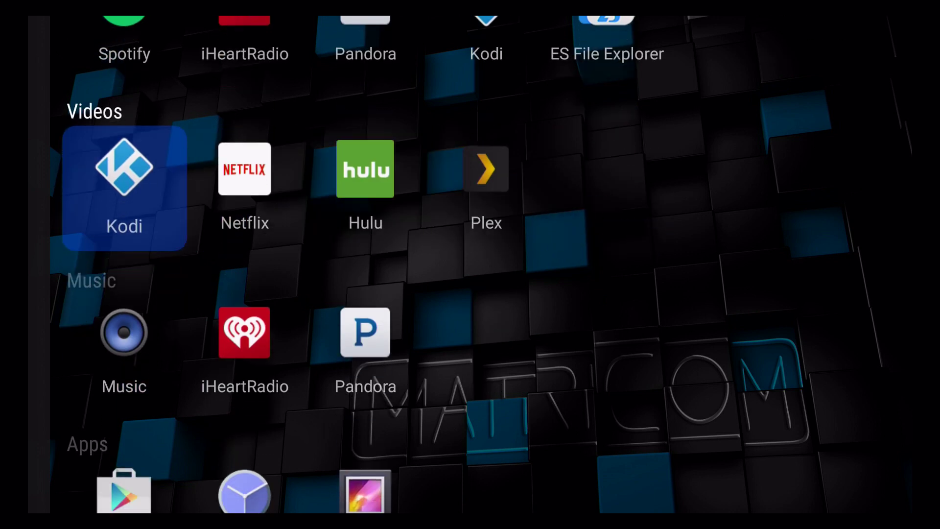
- Look through the apps in the Videos and Music rows and return to the row list at Latest Apps
key("Right")
key("Right")
key("Right")
key("Down")
key("Left")
key("Left")
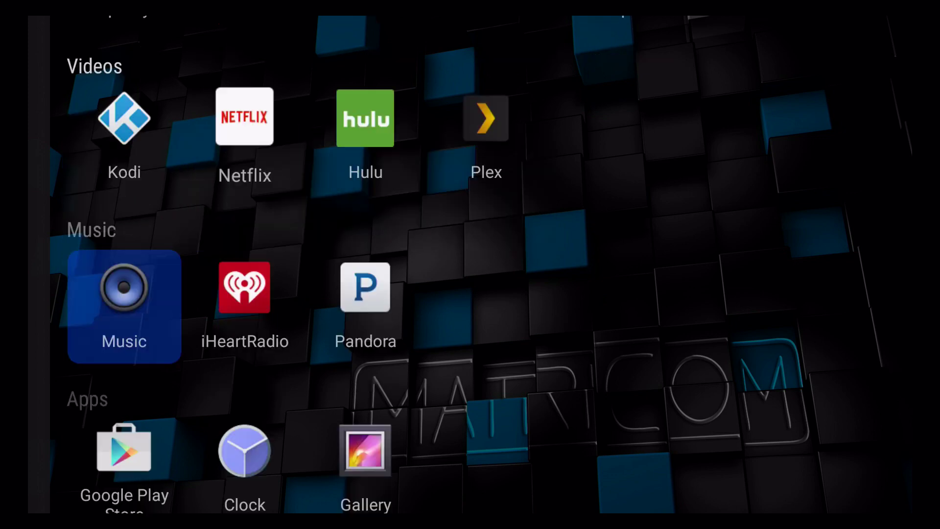
key("Down")
key("Up")
key("Up")
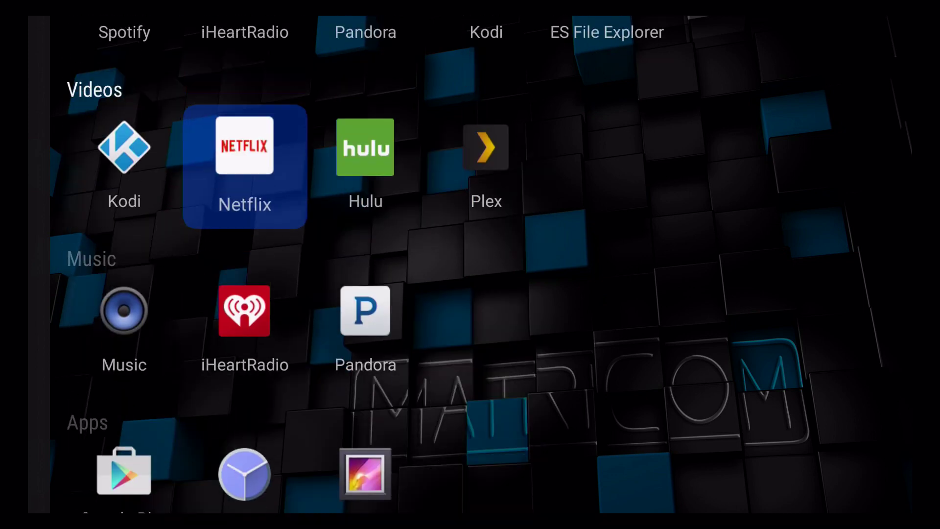
key("Up")
key("Left")
key("Left")
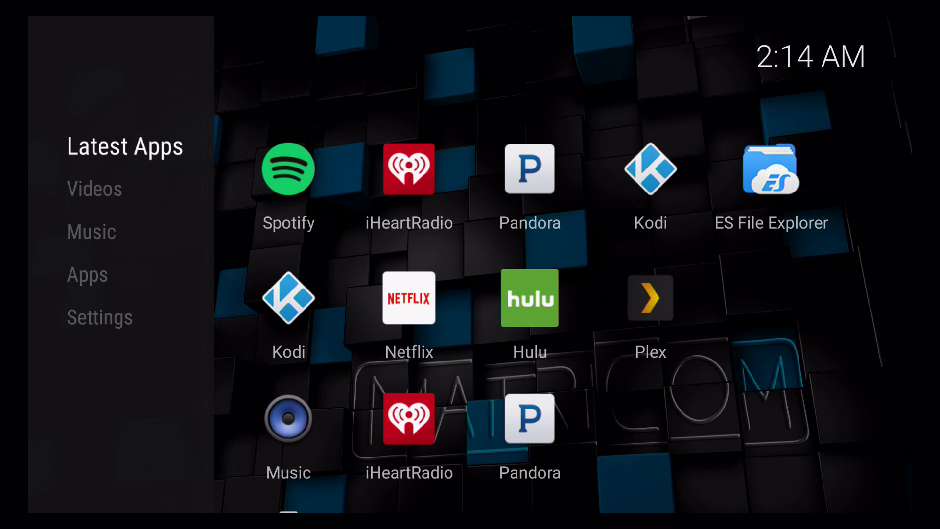
- Turn on row editing from the home screen's Settings row and go to the Favorites row
key("Right")
key("Down")
key("Down")
key("Down")
key("Down")
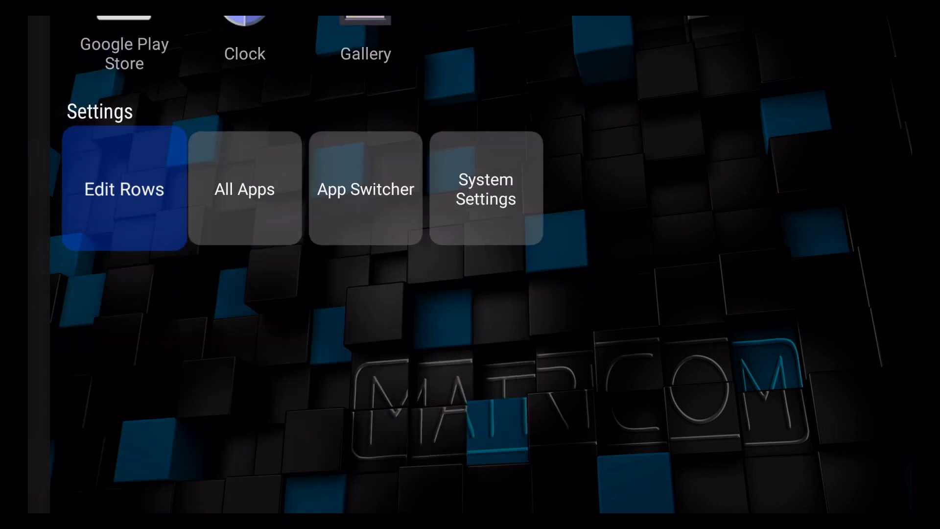
key("Up")
key("Up")
key("Up")
key("Up")
key("Up")
key("Up")
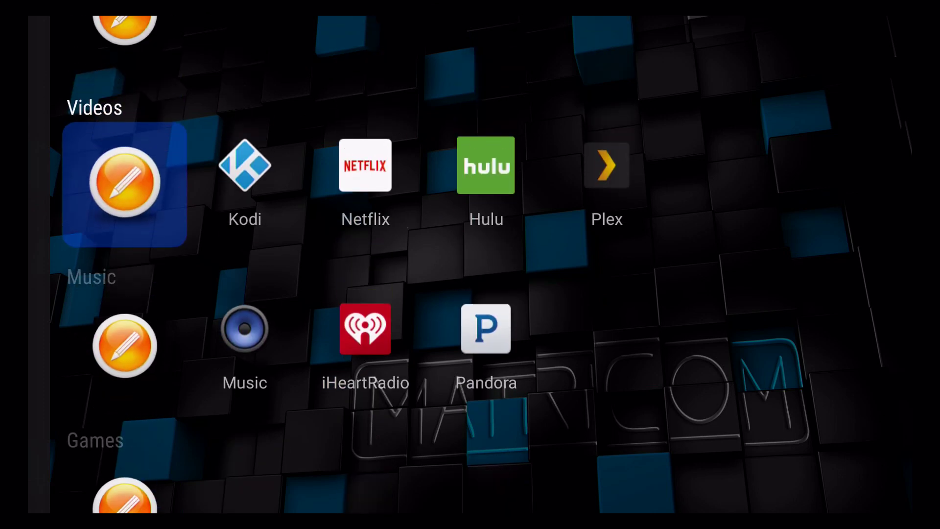
key("Down")
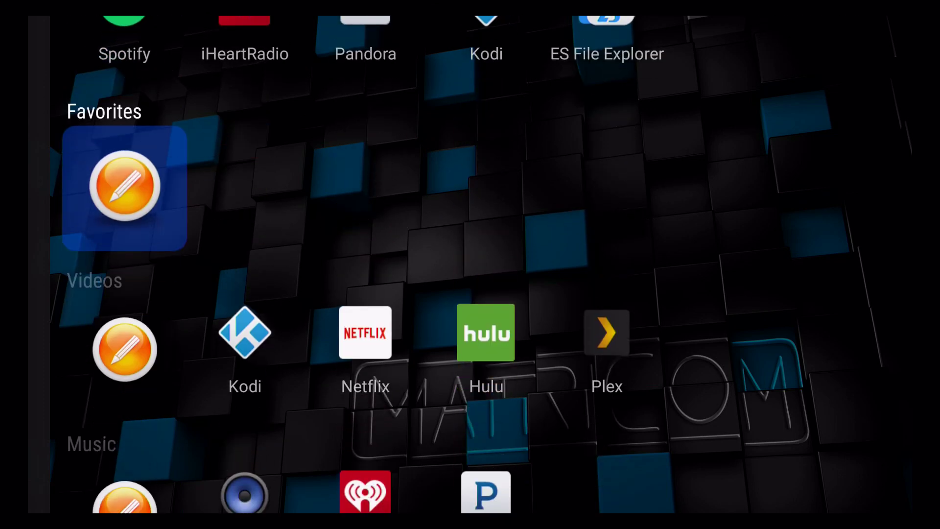
- Open the app picker for the Favorites row and add AppInstaller, ES File Explorer and FileBrowser
key("Return")
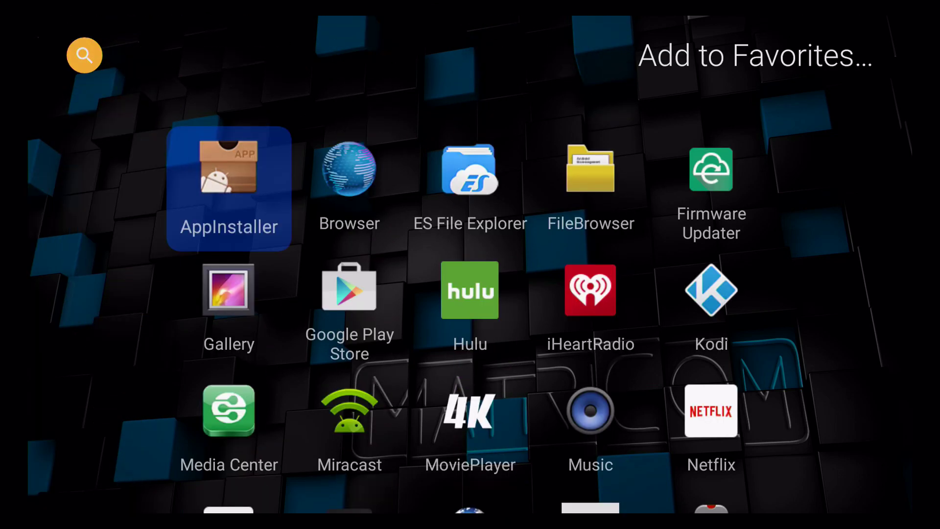
key("Right")
key("Right")
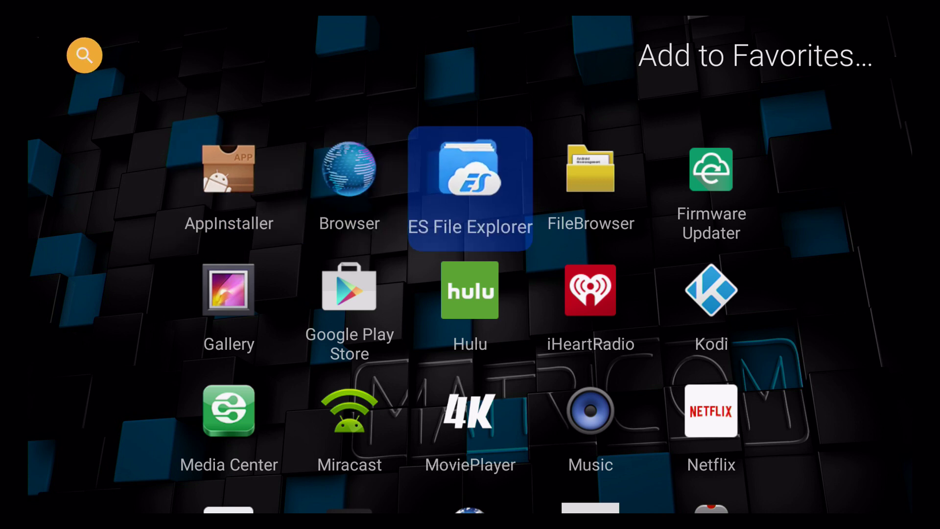
key("Right")
key("Up")
- Add Google Play Store to the Favorites row and check the apps further down the picker
key("Down")
key("Down")
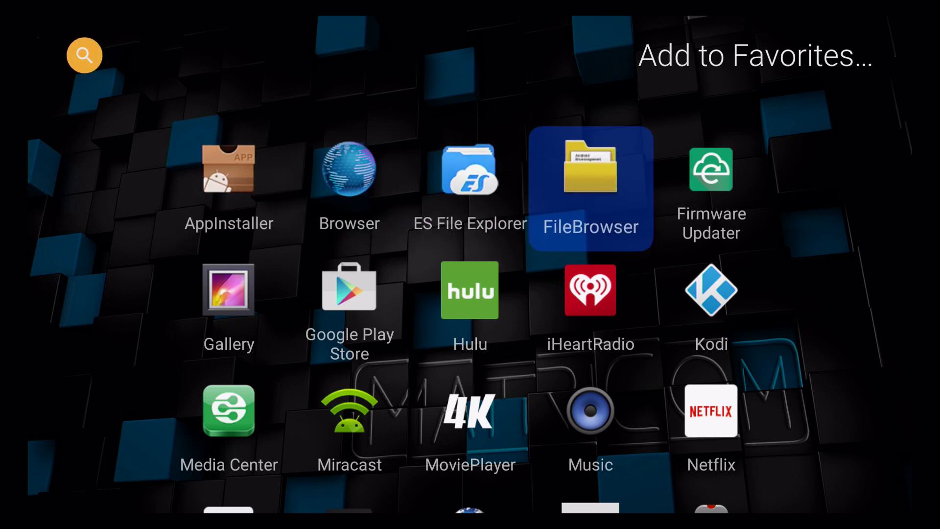
key("Left")
key("Left")
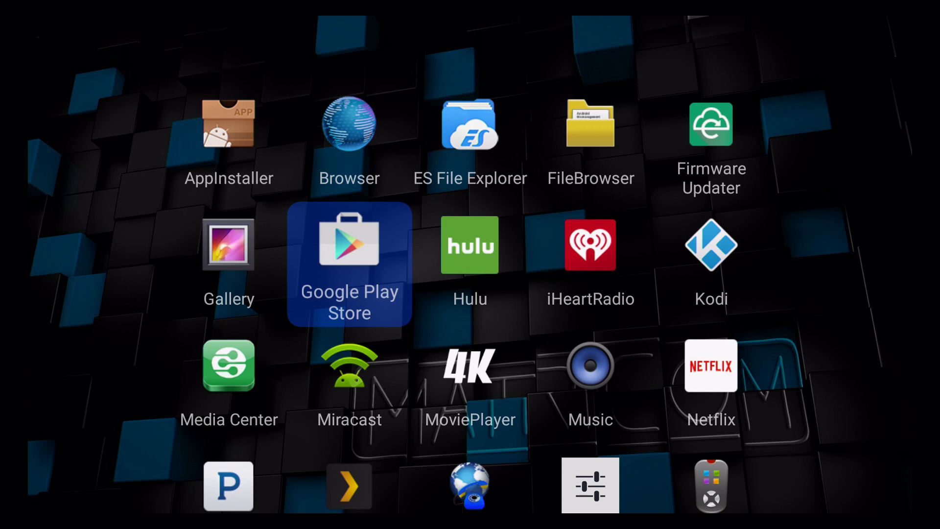
key("Down")
key("Down")
key("Up")
key("Up")
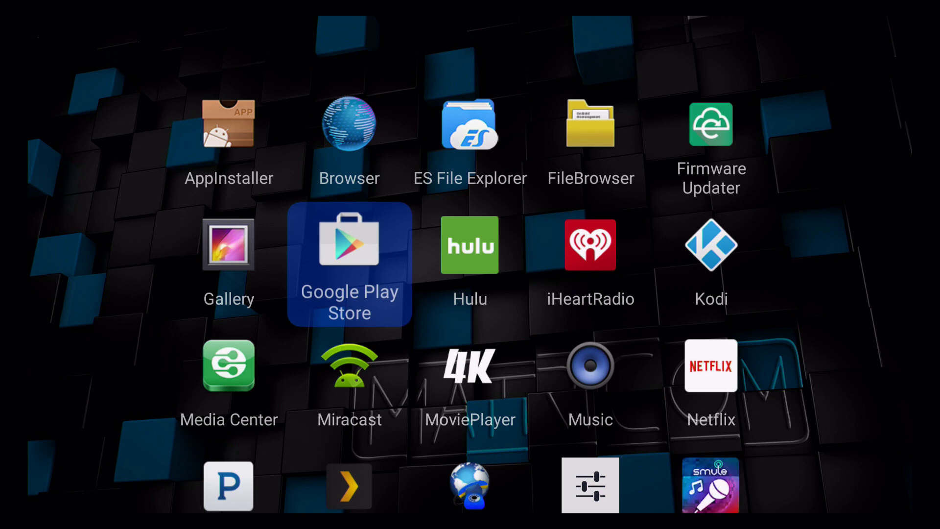
- Add Firmware Updater to the Favorites row and close the app picker
key("Up")
key("Right")
key("Right")
key("Right")
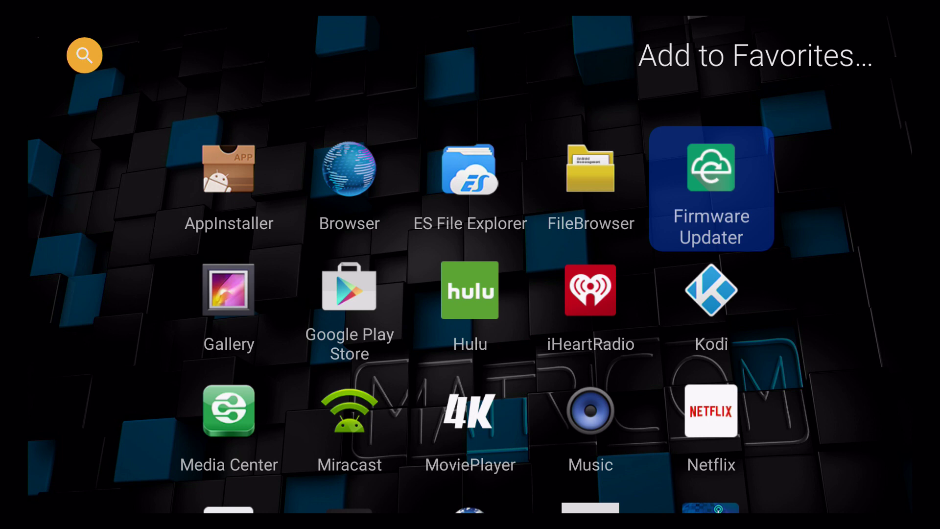
key("Up")
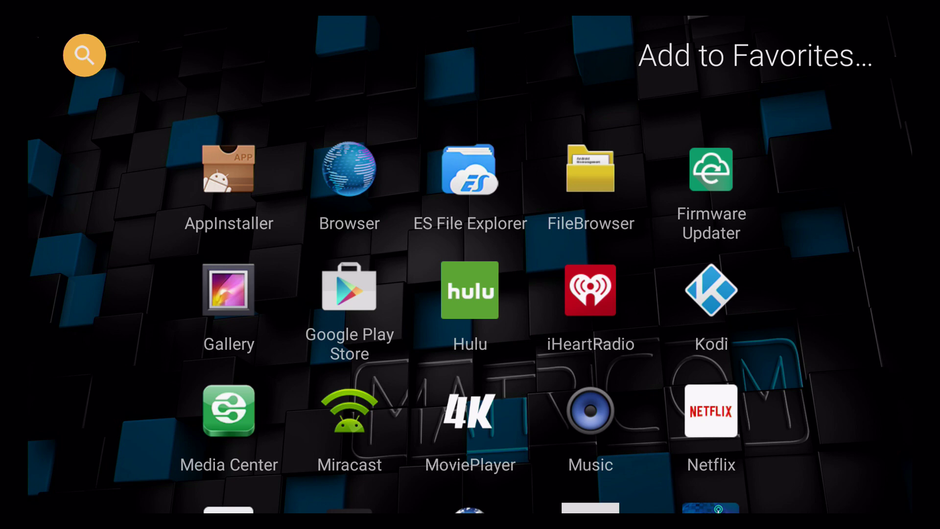
key("Escape")
- Look through the apps in the Favorites row and return to the row's start
key("Up")
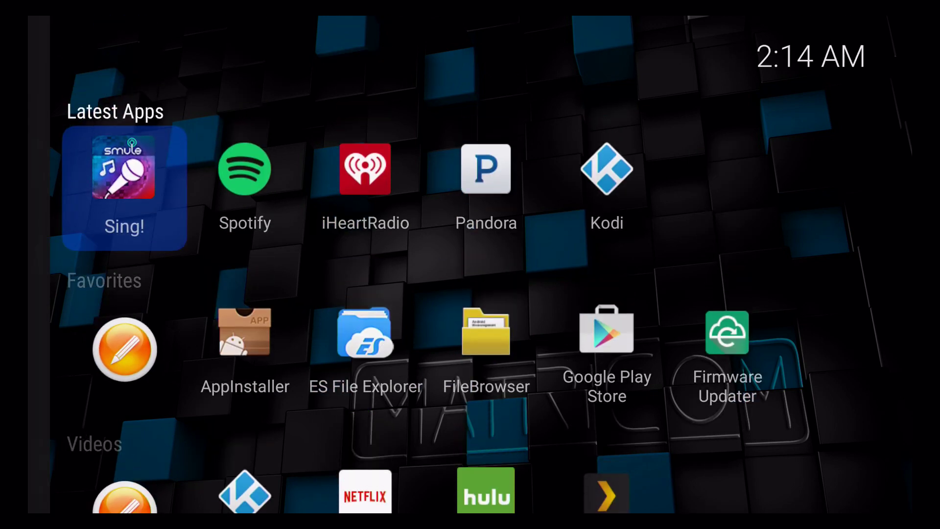
key("Down")
key("Right")
key("Right")
key("Right")
key("Right")
key("Right")
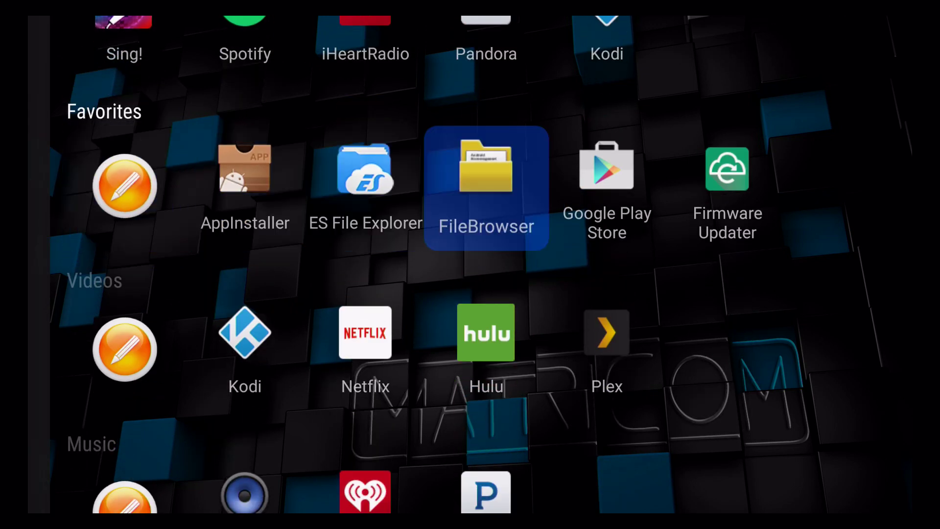
key("Left")
key("Left")
key("Left")
key("Left")
key("Left")
- Look through the apps in the Apps row and return to its edit tile
key("Down")
key("Down")
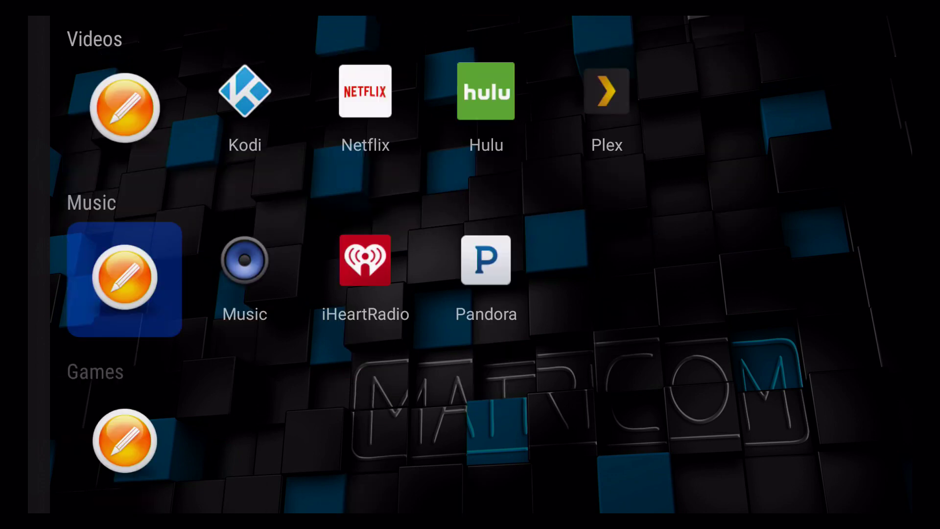
key("Down")
key("Down")
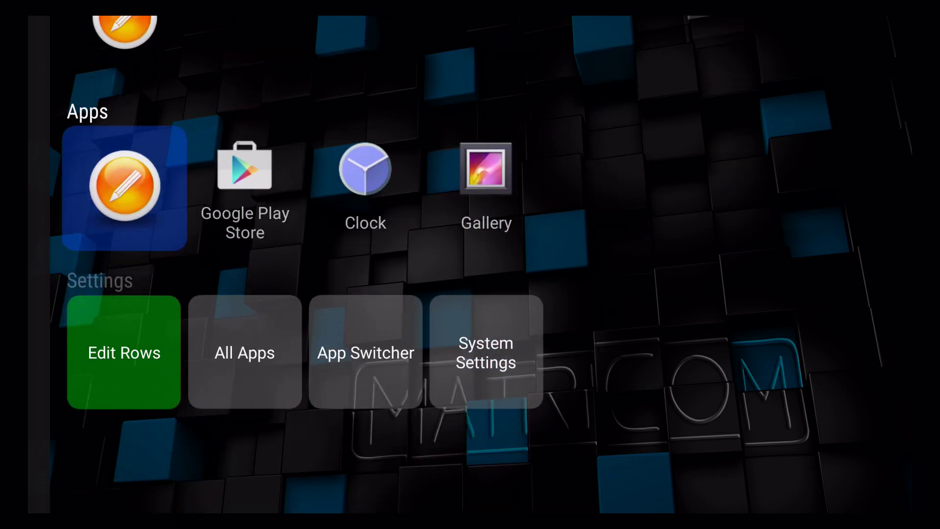
key("Right")
key("Right")
key("Right")
key("Left")
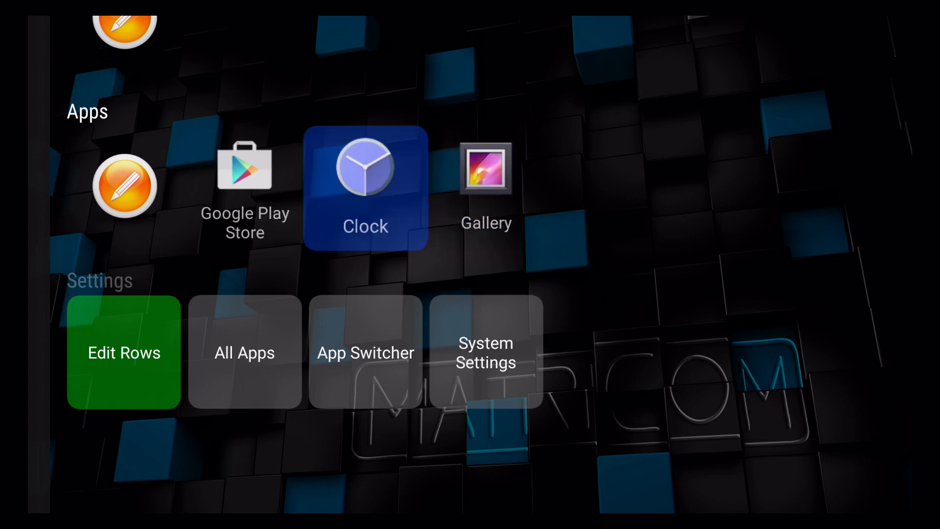
key("Left")
key("Left")
key("Down")
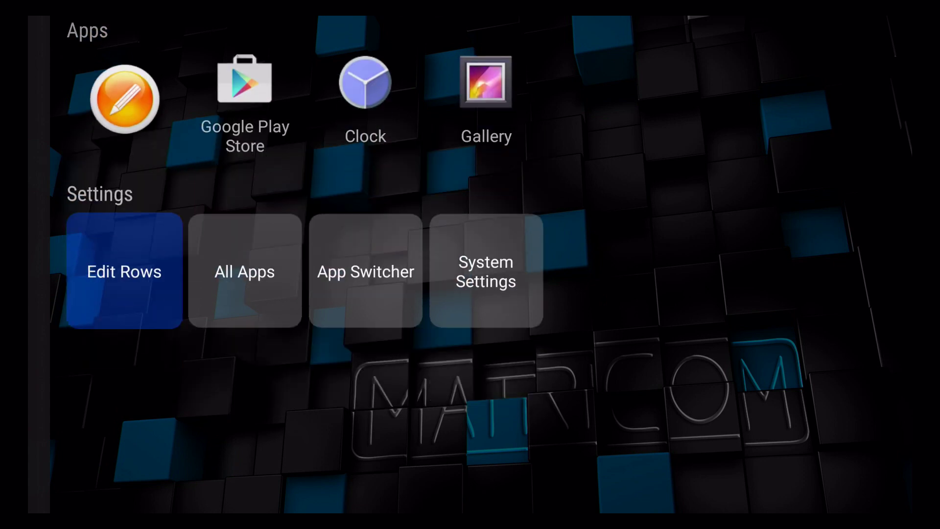
key("Up")
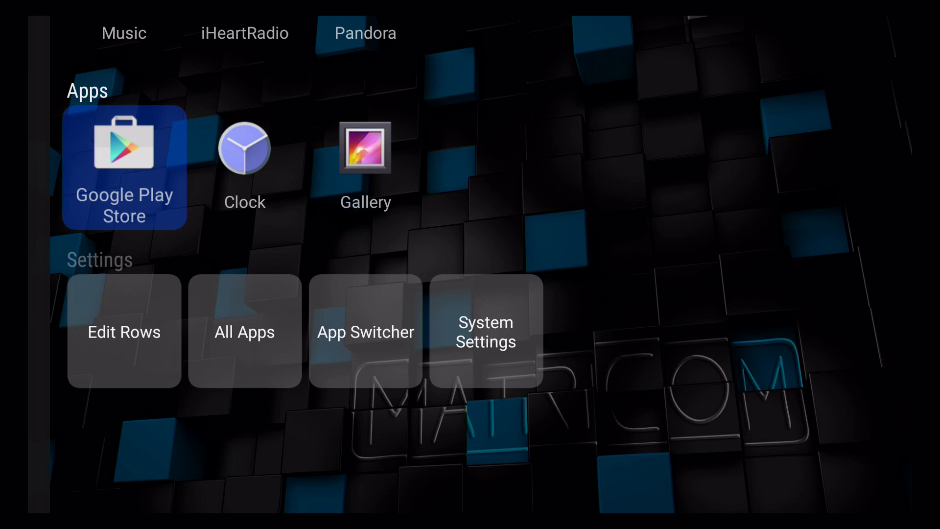
key("Down")
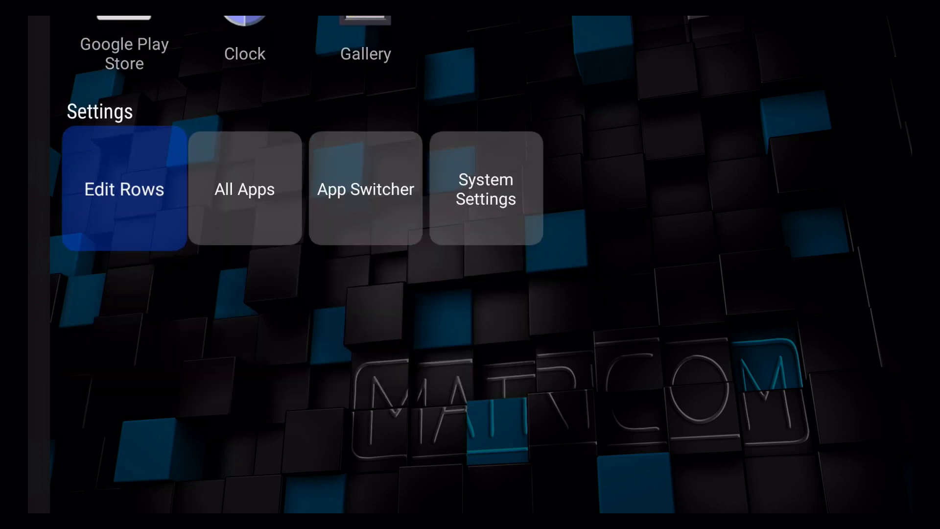
key("Return")
- Open the app picker for the Apps row and remove Google Play Store from that row
key("Up")
key("Up")
key("Down")
key("Right")
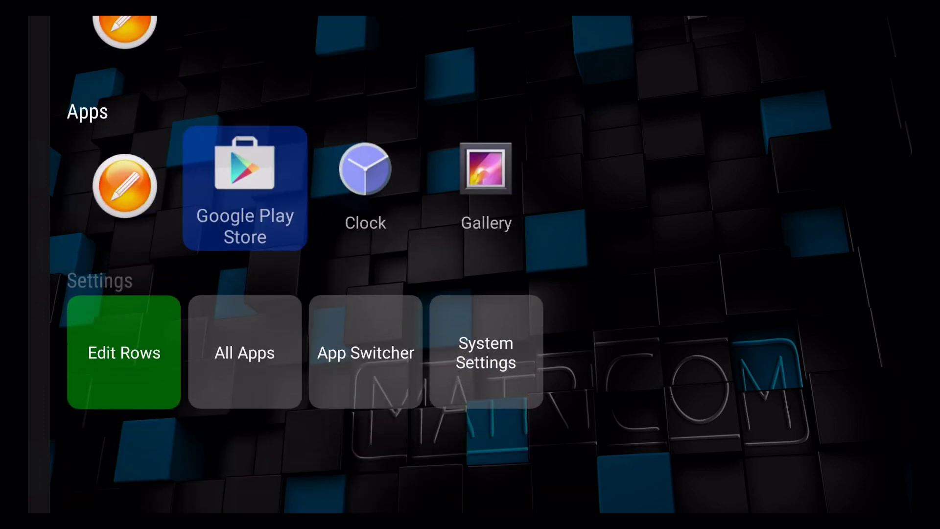
key("Left")
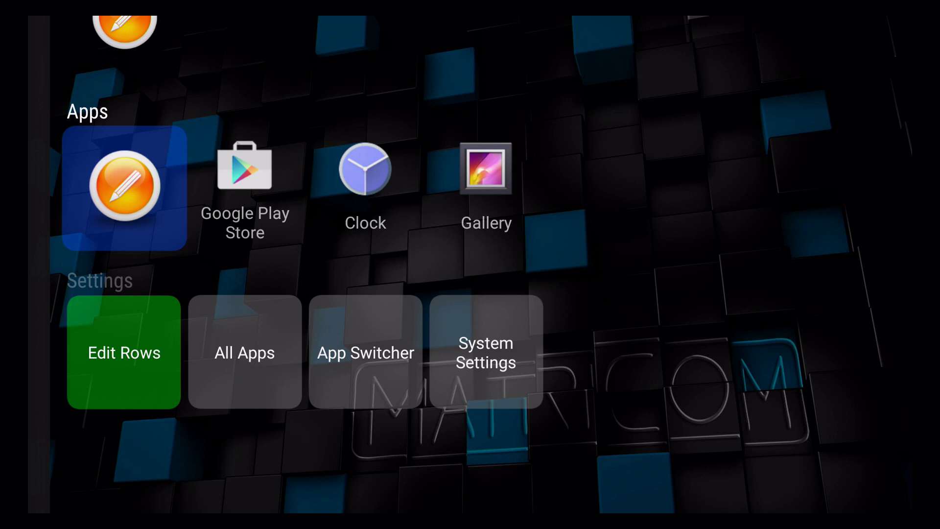
key("Return")
key("Right")
key("Down")
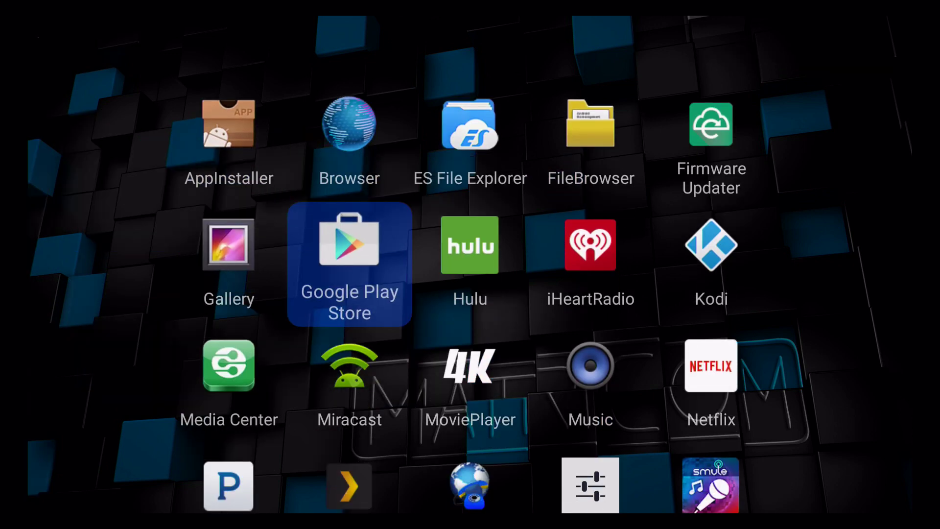
- Look through the remaining apps in the picker, add Music to the Apps row and close the picker
key("Down")
key("Down")
key("Down")
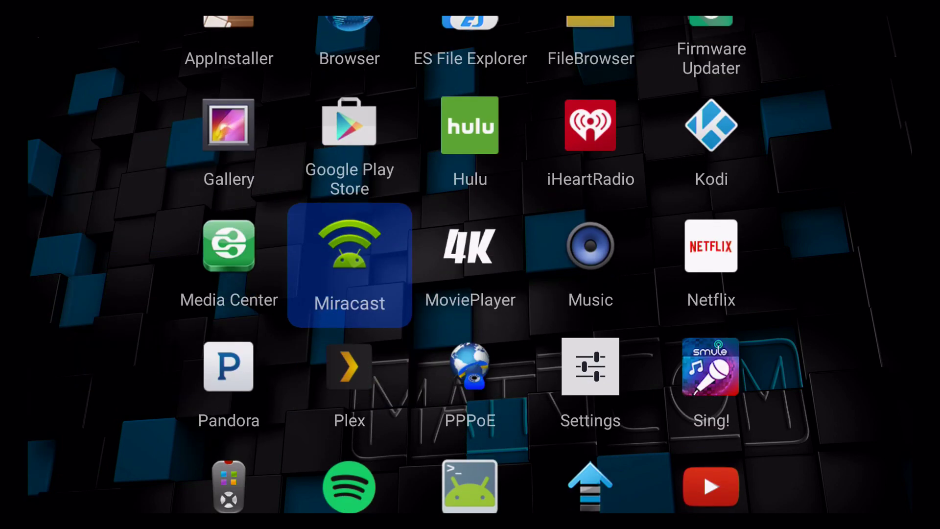
key("Right")
key("Right")
key("Up")
key("Up")
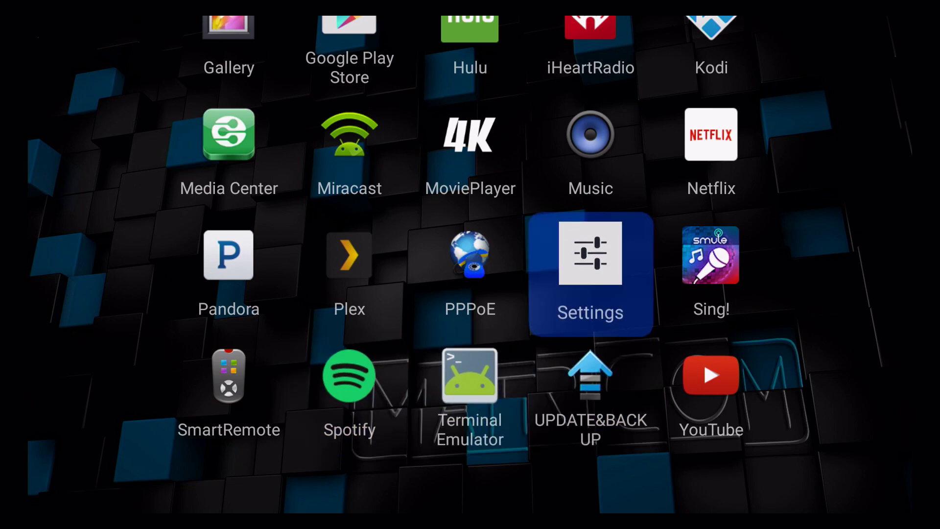
key("Up")
key("Up")
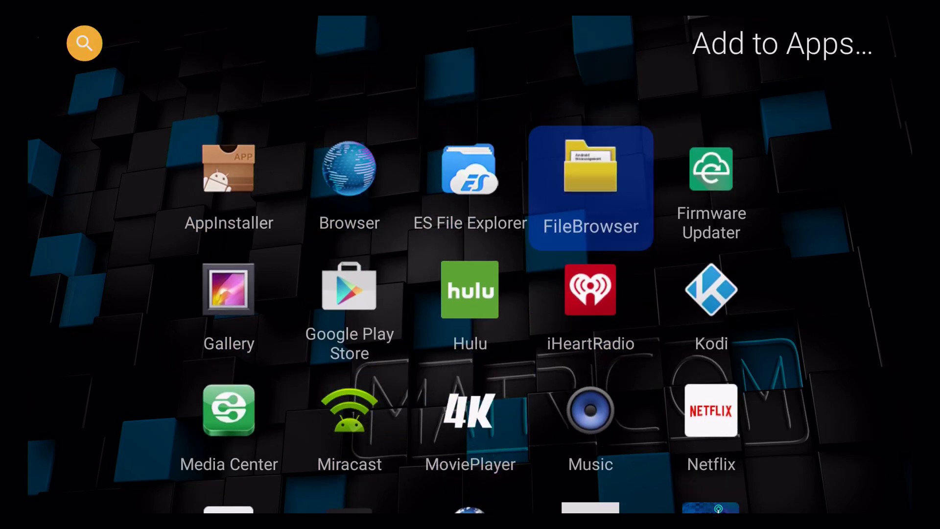
key("Right")
key("Down")
key("Down")
key("Down")
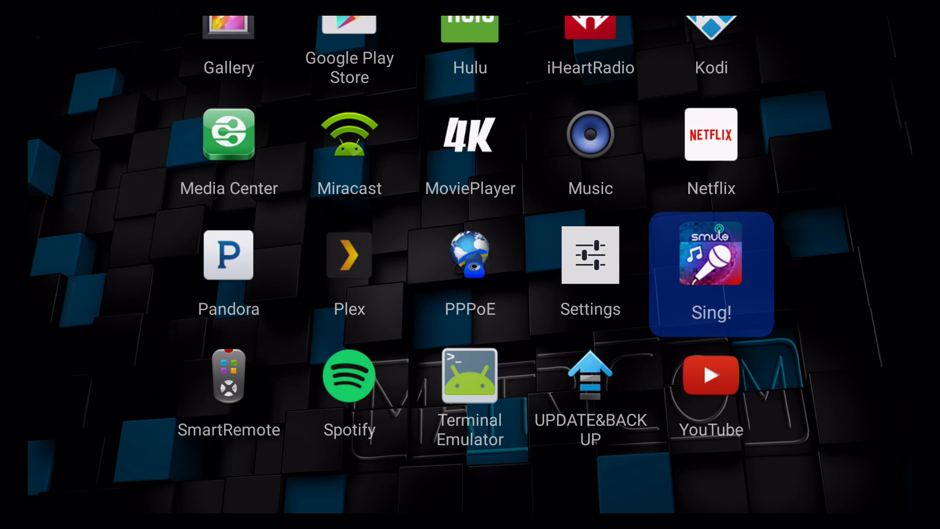
key("Return")
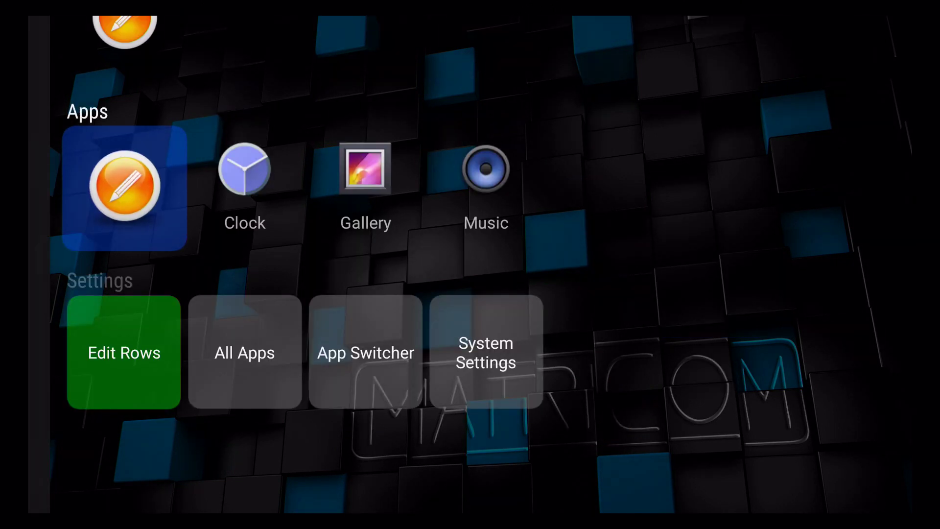
- Check the edited Apps row and turn off row editing from the Settings row
key("Right")
key("Right")
key("Right")
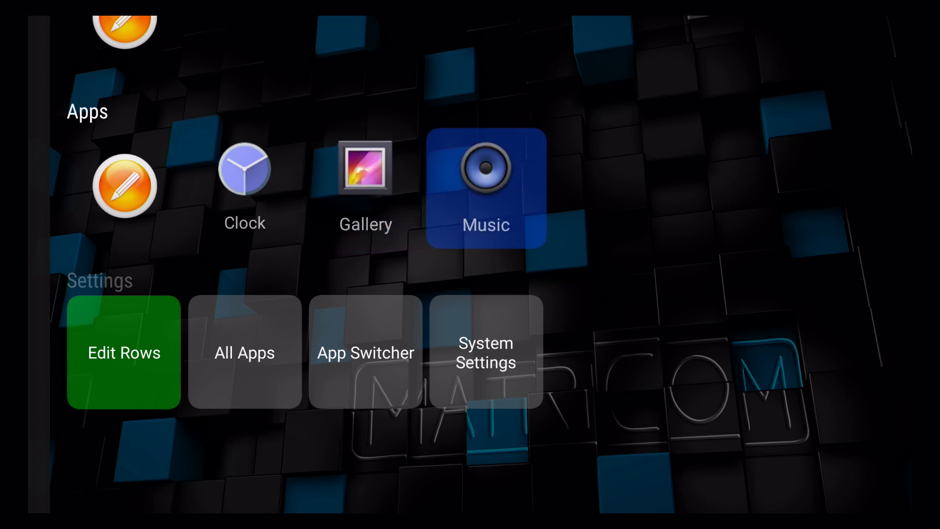
key("Left")
key("Left")
key("Left")
key("Down")
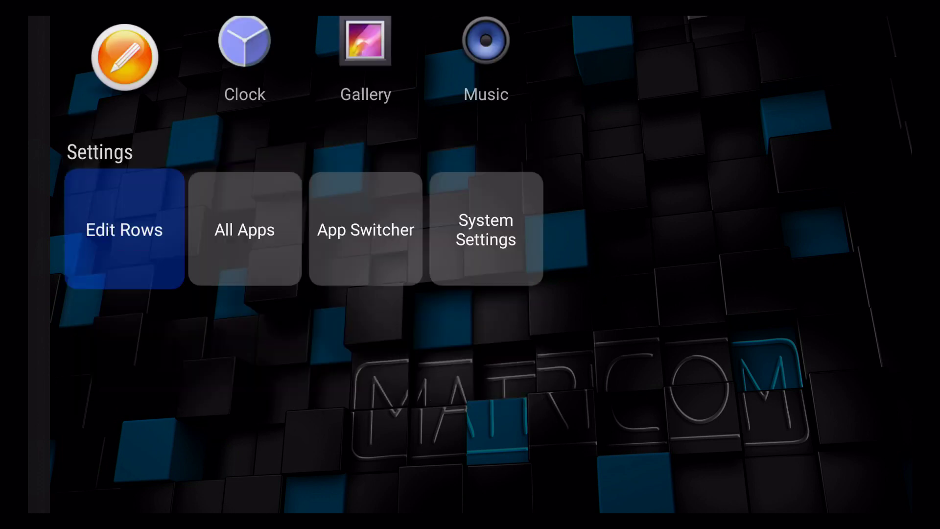
- Look over the organised home screen rows from Latest Apps down to the Music row
key("Up")
key("Up")
key("Up")
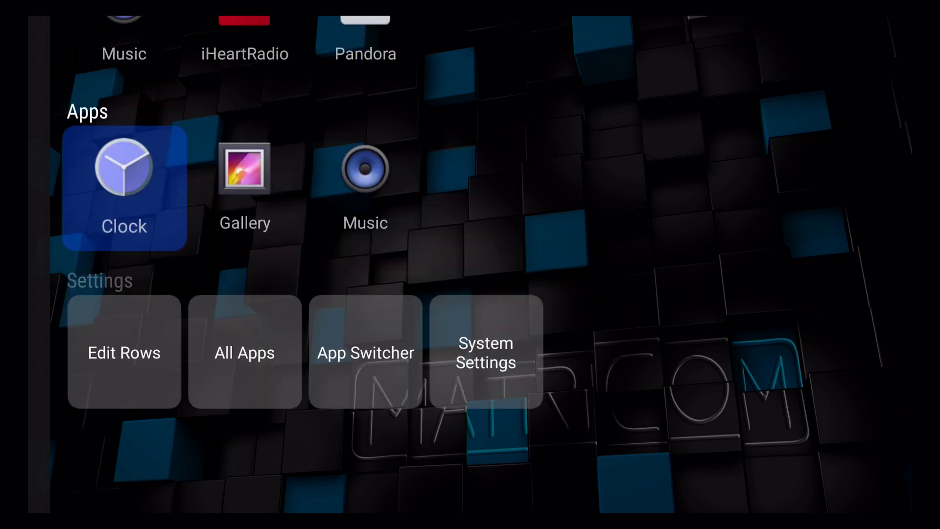
key("Up")
key("Up")
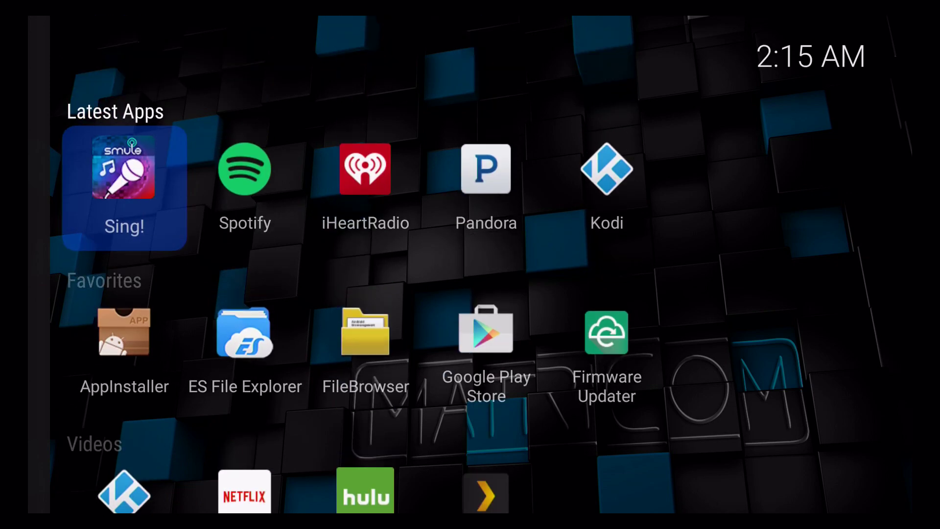
key("Right")
key("Right")
key("Right")
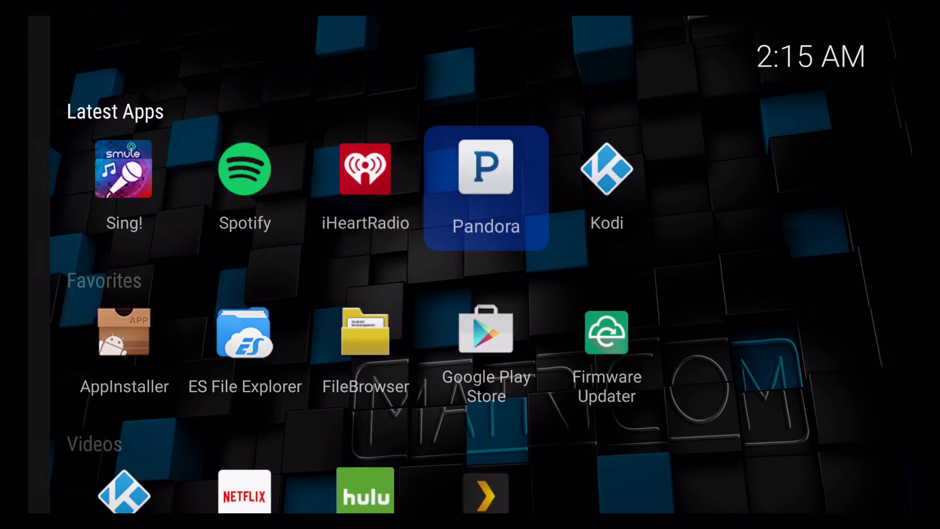
key("Down")
key("Down")
key("Down")
key("Down")
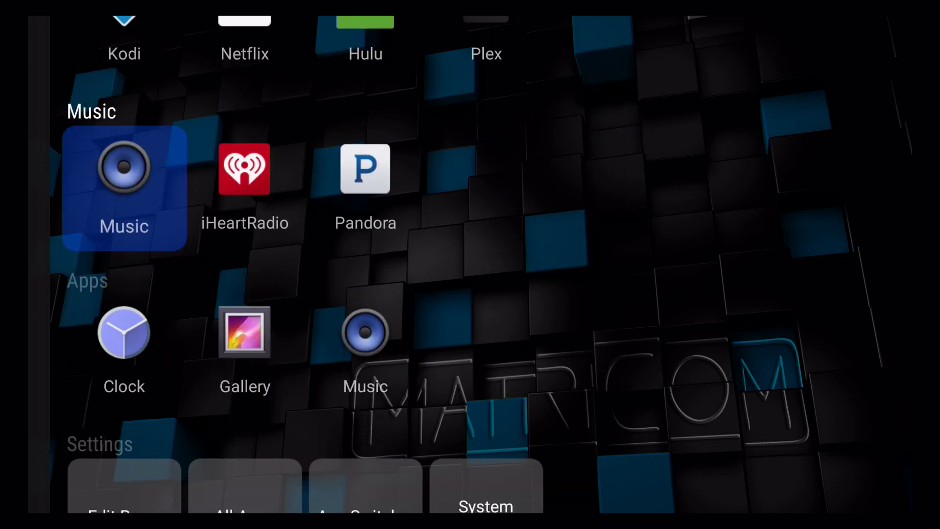
- Expand the side list of row categories and look through the rows from Latest Apps down to Apps
key("Up")
key("Up")
key("Up")
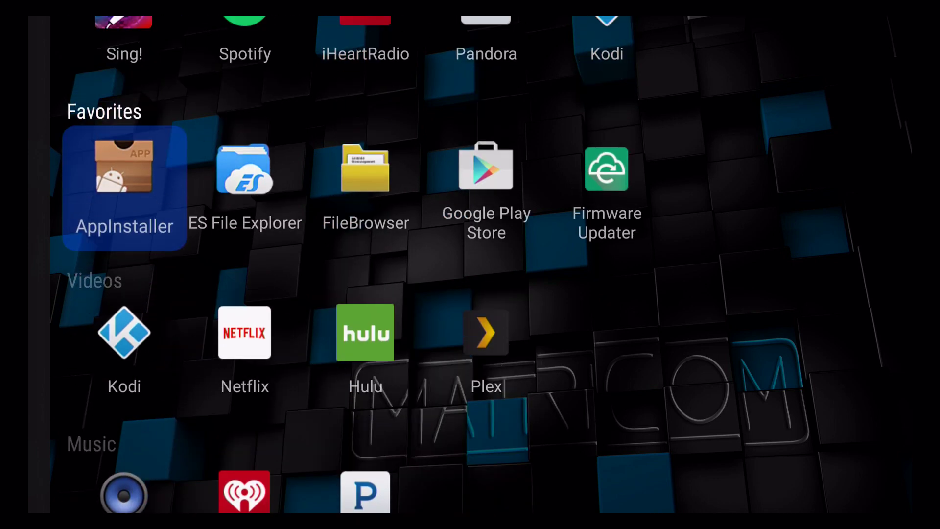
key("Left")
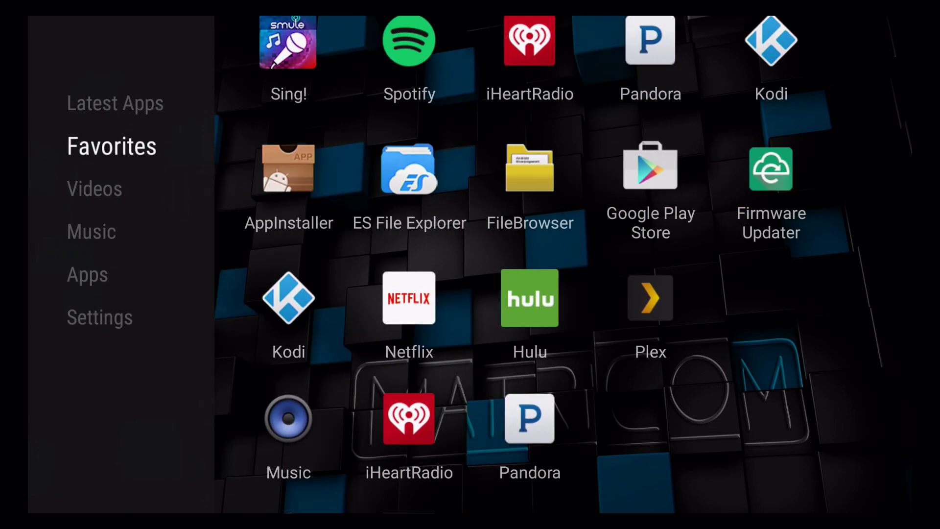
key("Up")
key("Down")
key("Down")
key("Down")
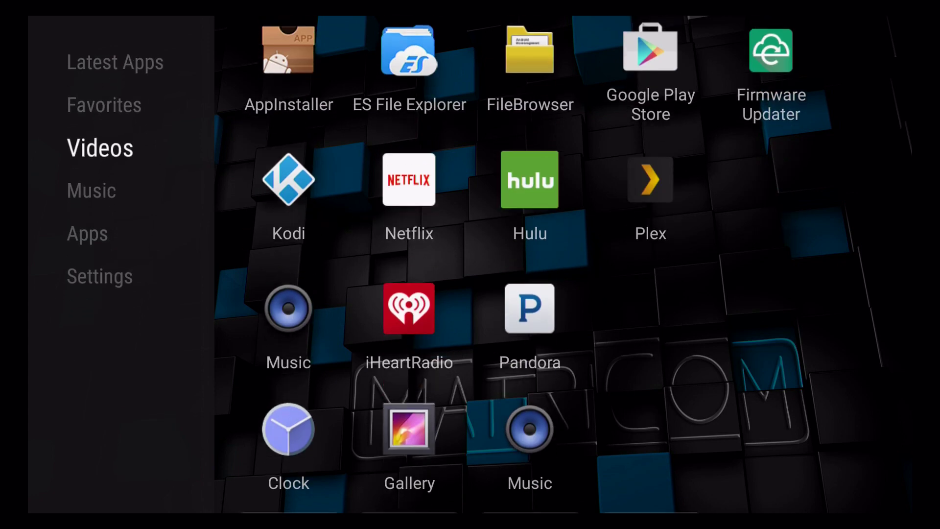
key("Down")
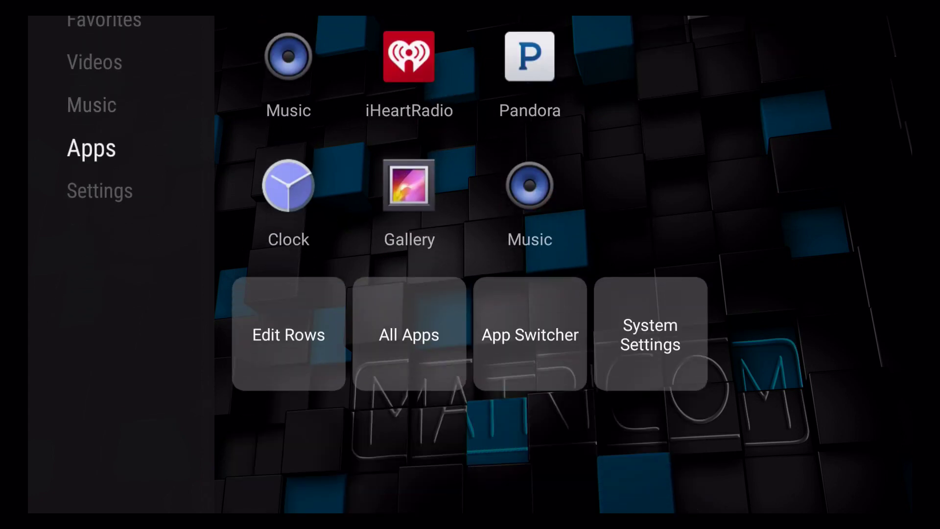
key("Right")
key("Left")
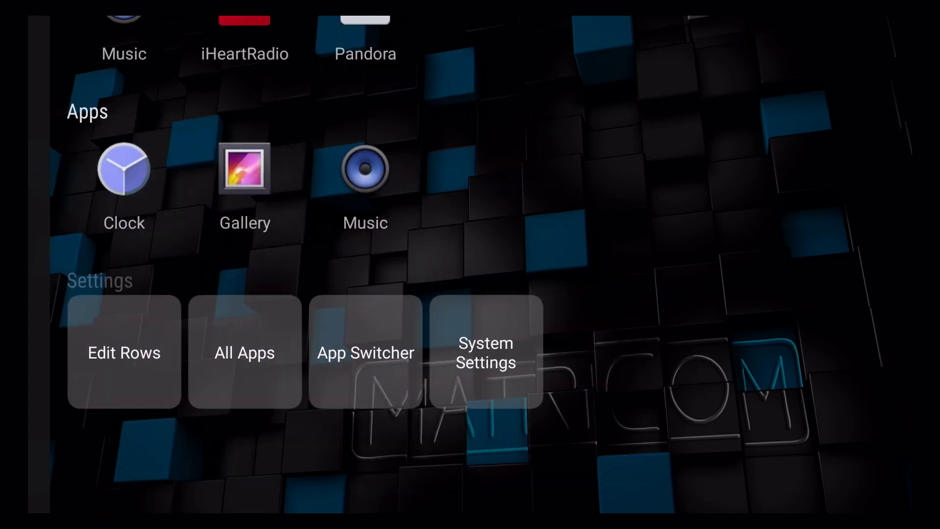
key("Up")
key("Up")
key("Up")
key("Up")
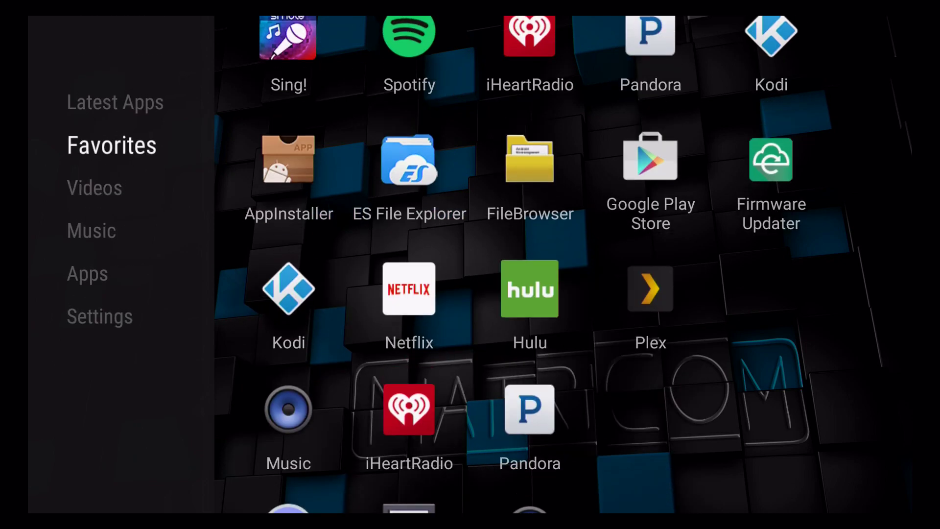
key("Down")
key("Down")
key("Down")
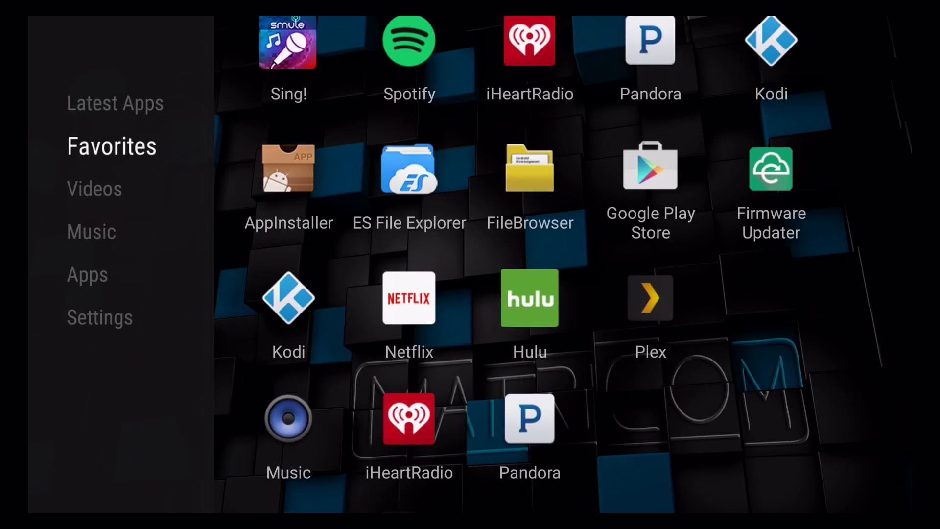
- Launch Kodi from the Videos row of the home screen
key("Right")
key("Up")
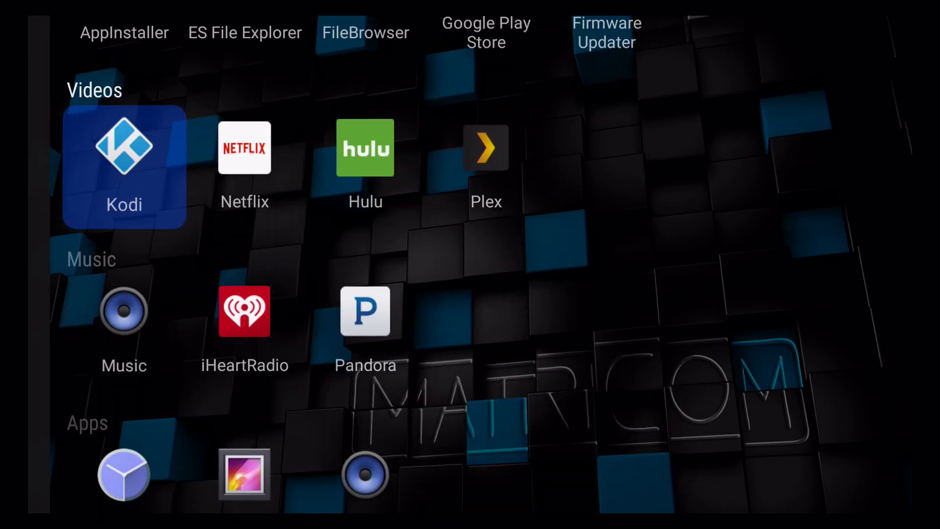
key("Right")
key("Right")
key("Left")
key("Left")
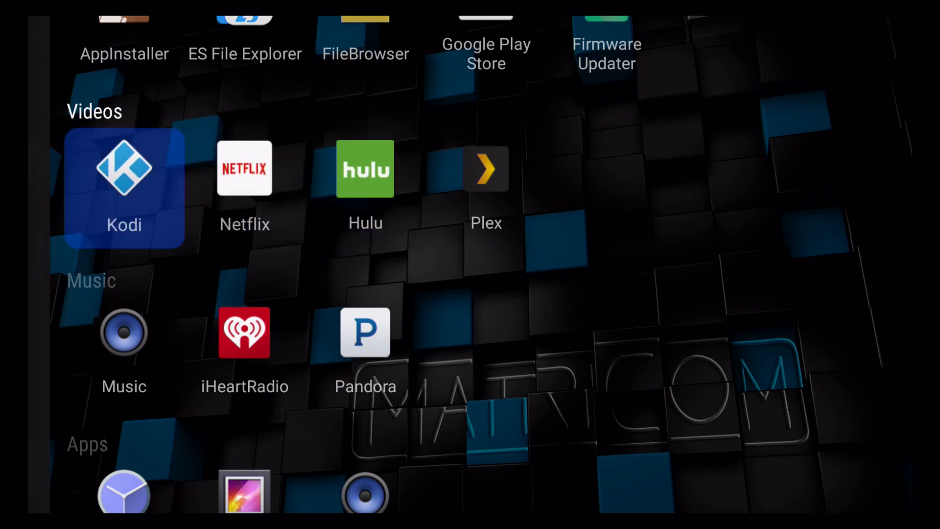
key("Return")
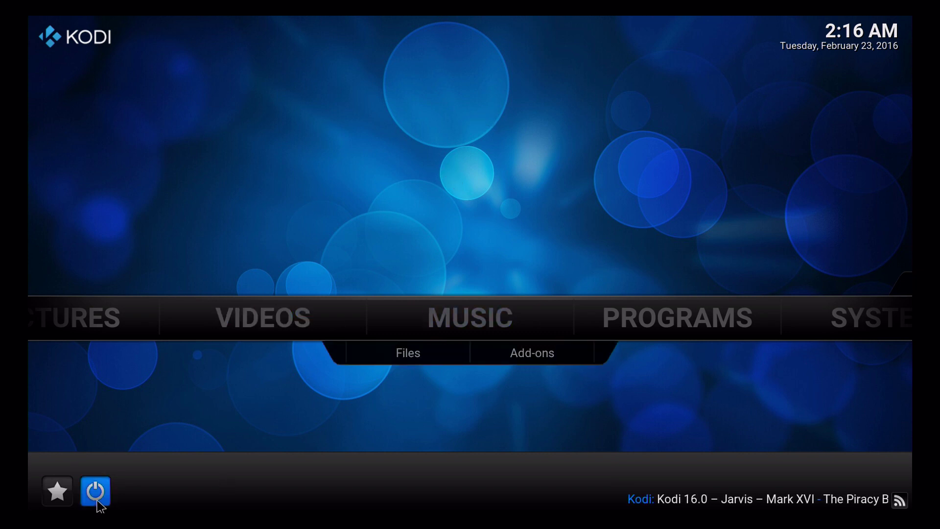
- Look through the sections of Kodi's home menu, including Pictures, Videos, Music and Programs
key("Right")
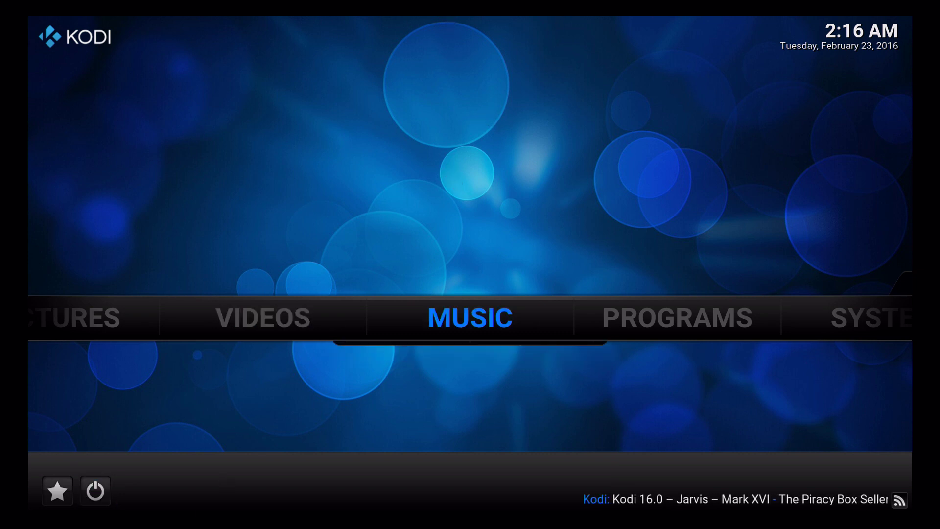
key("Right")
key("Right")
key("Left")
key("Left")
key("Left")
key("Left")
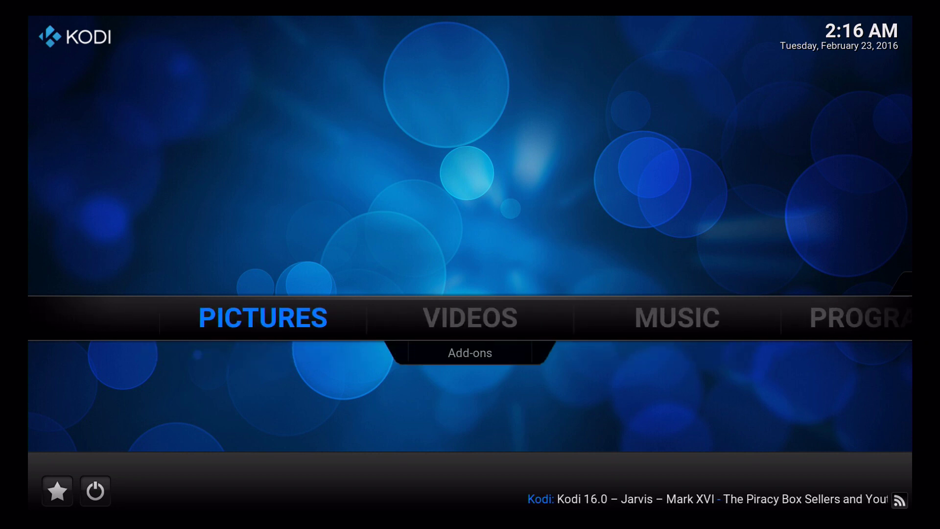
key("Right")
key("Right")
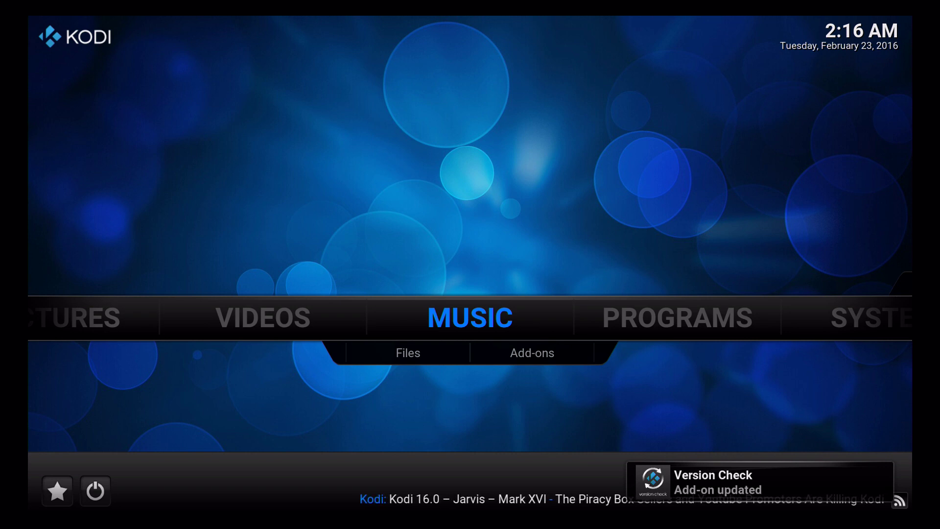
- Exit Kodi through its power control and return to the Android home screen
key("Down")
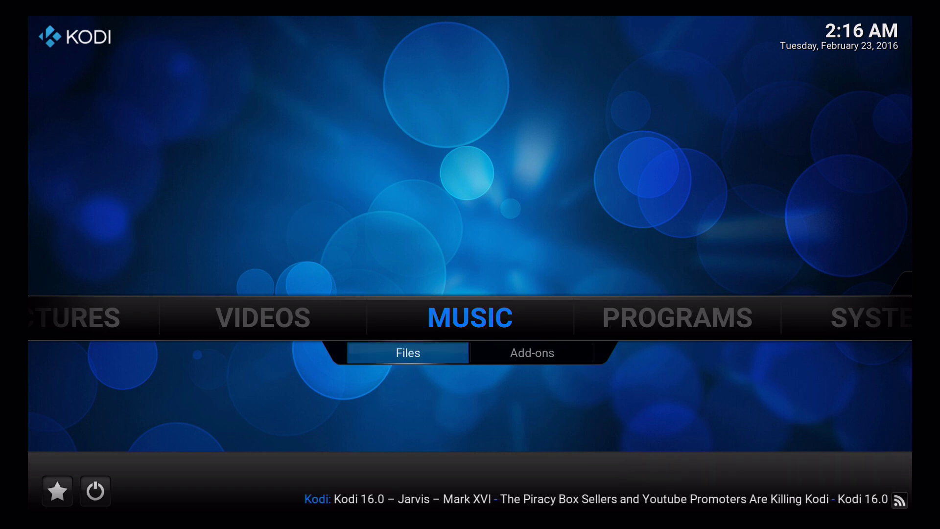
key("Down")
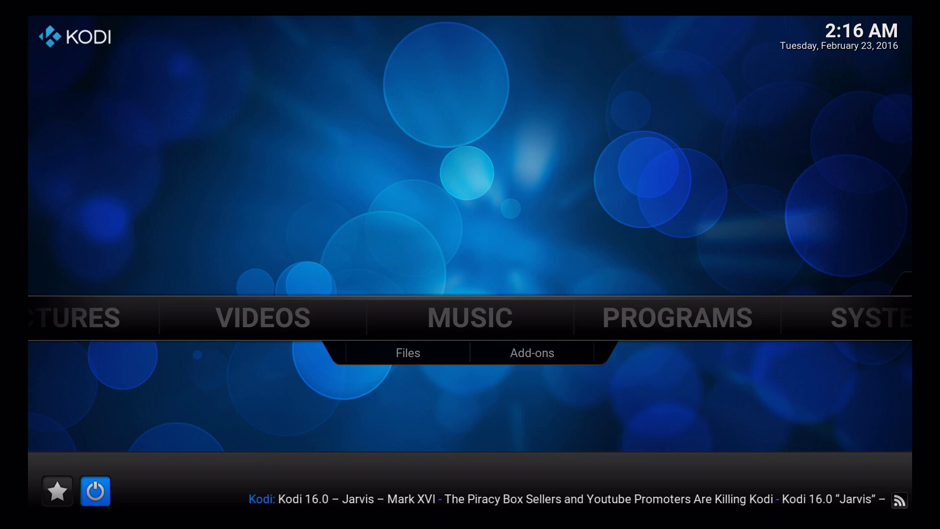
key("Return")
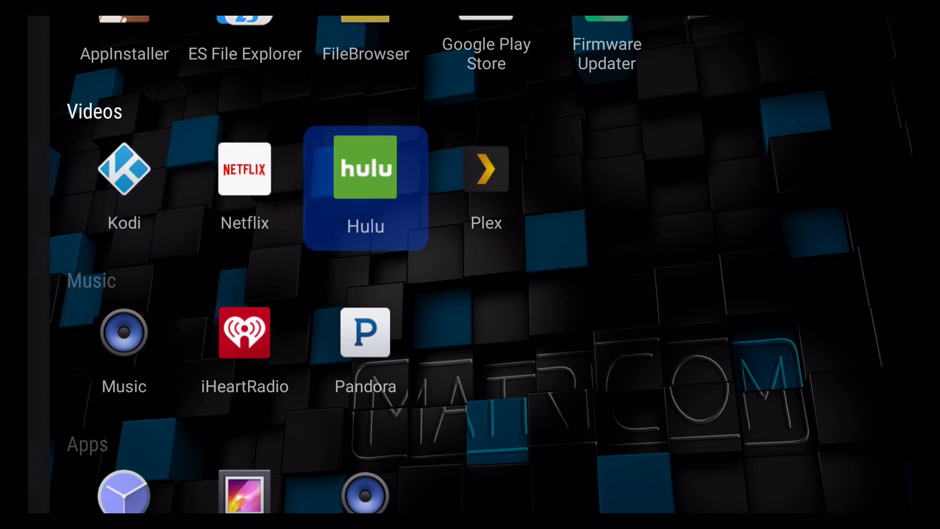
- Review the home screen rows between Apps and Latest Apps, and look over the apps in the Latest Apps row
key("Up")
key("Up")
key("Down")
key("Down")
key("Down")
key("Down")
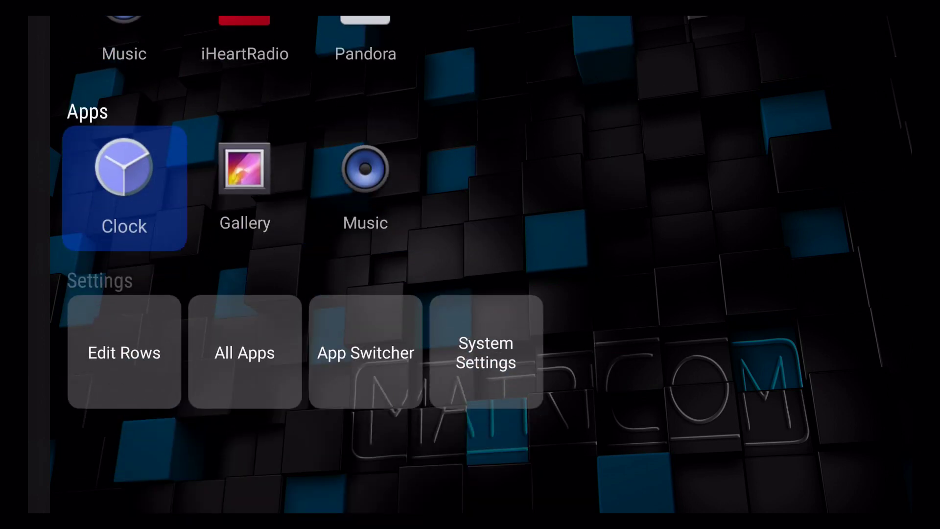
key("Up")
key("Up")
key("Up")
key("Up")
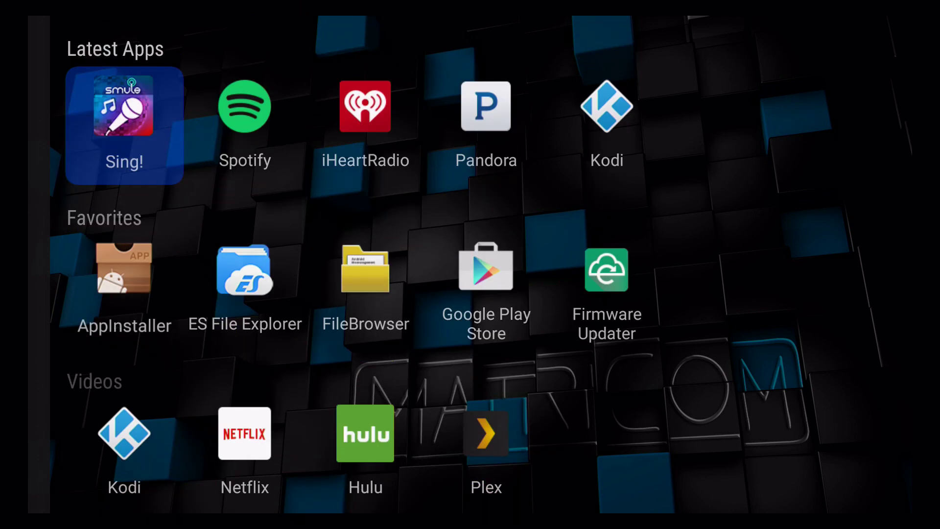
key("Right")
key("Right")
key("Right")
key("Down")
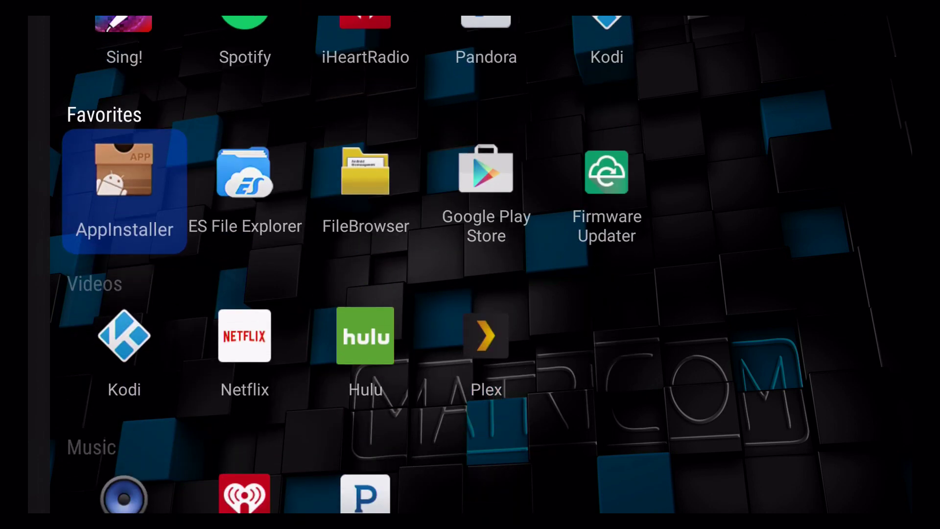
key("Up")
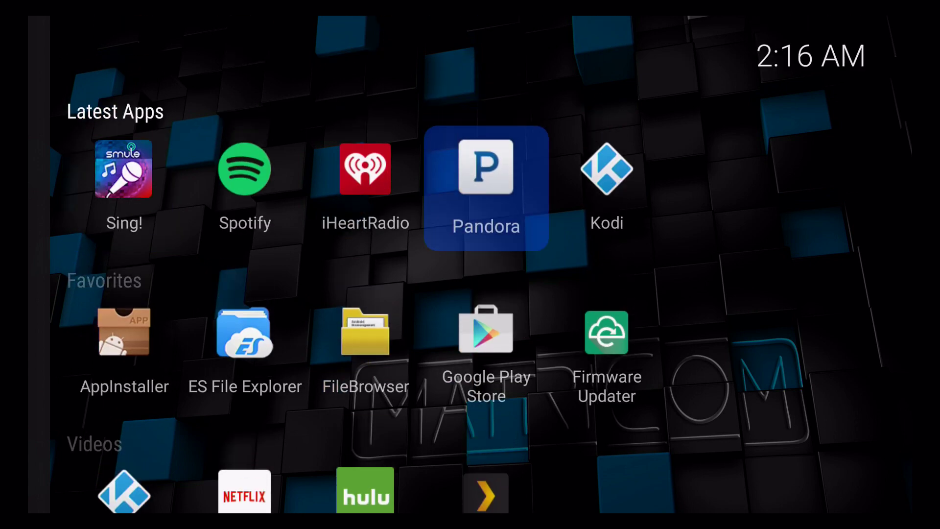
key("Left")
key("Left")
key("Left")
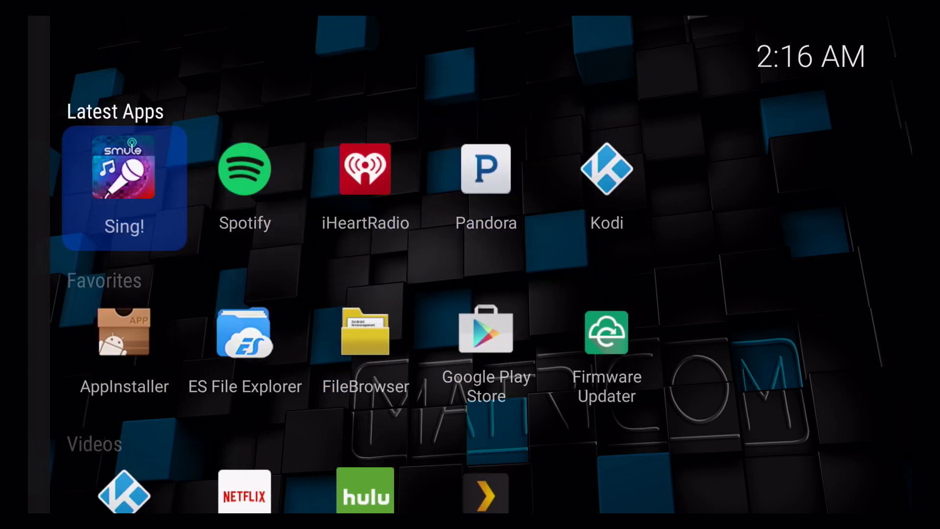
- Go over the rows from Favorites down to Apps once more and check them against the side category list
key("Down")
key("Down")
key("Right")
key("Right")
key("Down")
key("Down")
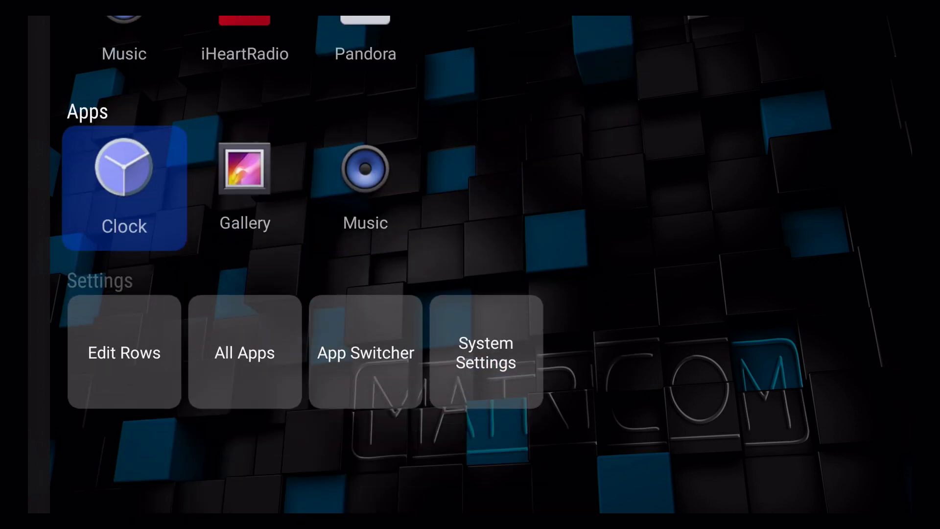
key("Up")
key("Left")
key("Up")
key("Up")
key("Up")
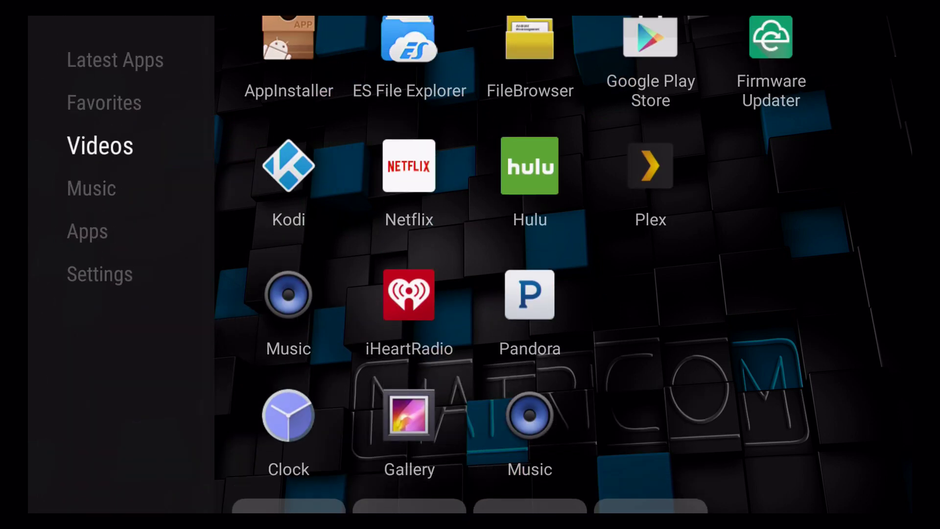